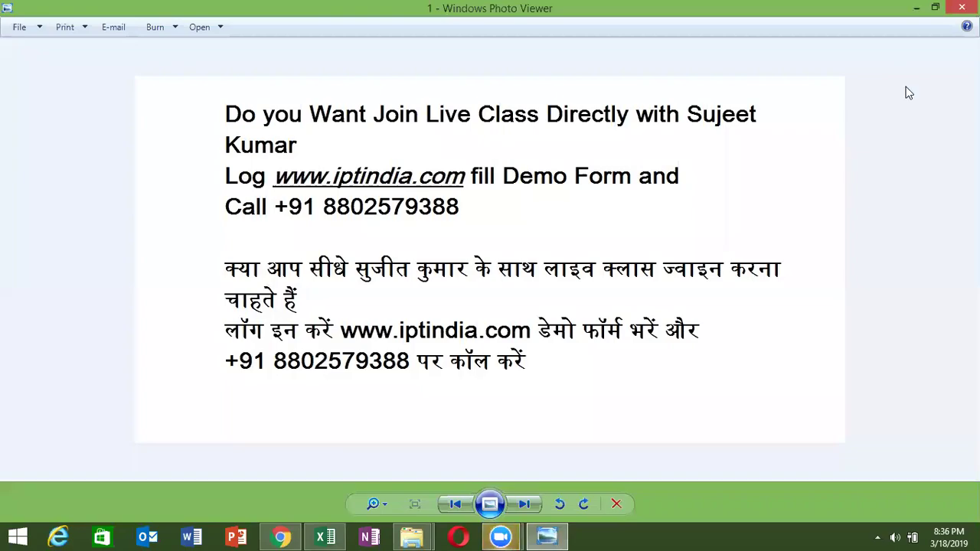
# Skip past the promo image, then close Photo Viewer and the Photo folder window
pyautogui.click(530, 499)
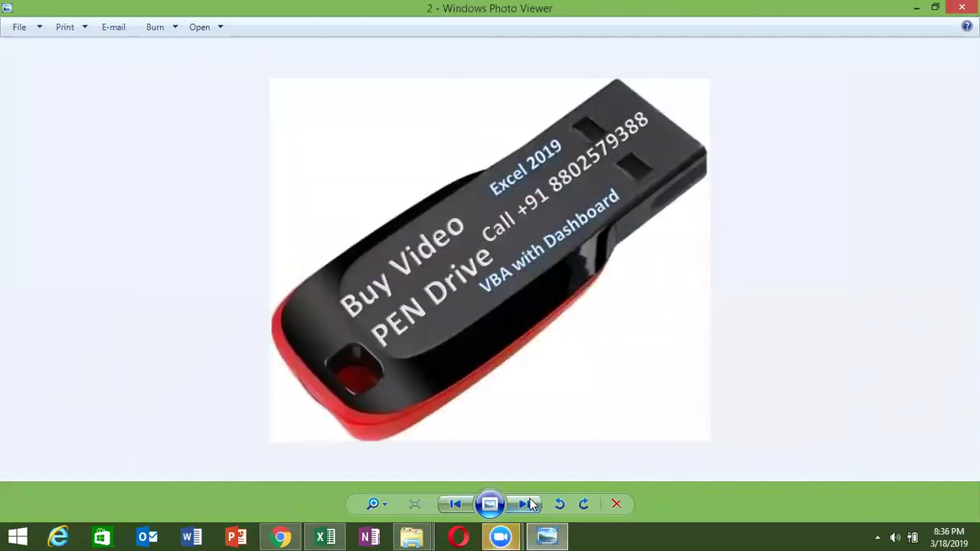
pyautogui.click(962, 7)
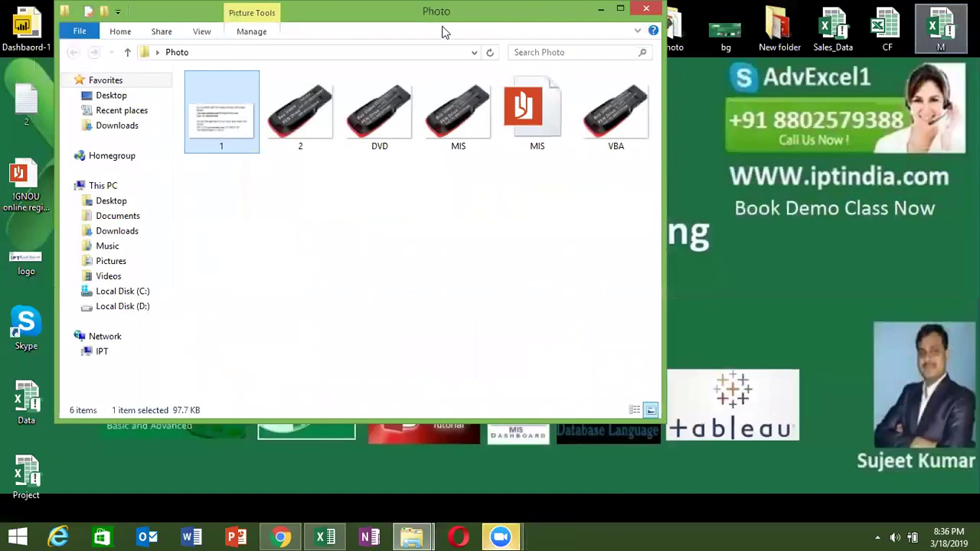
pyautogui.click(642, 47)
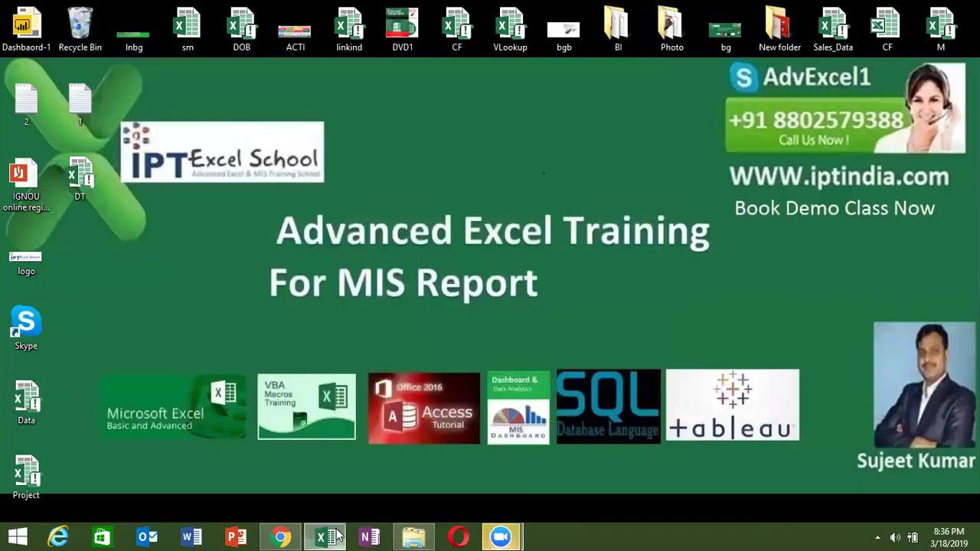
# Bring Excel back and enter 20, 30, 45 and 65 in H1:H4
pyautogui.click(328, 536)
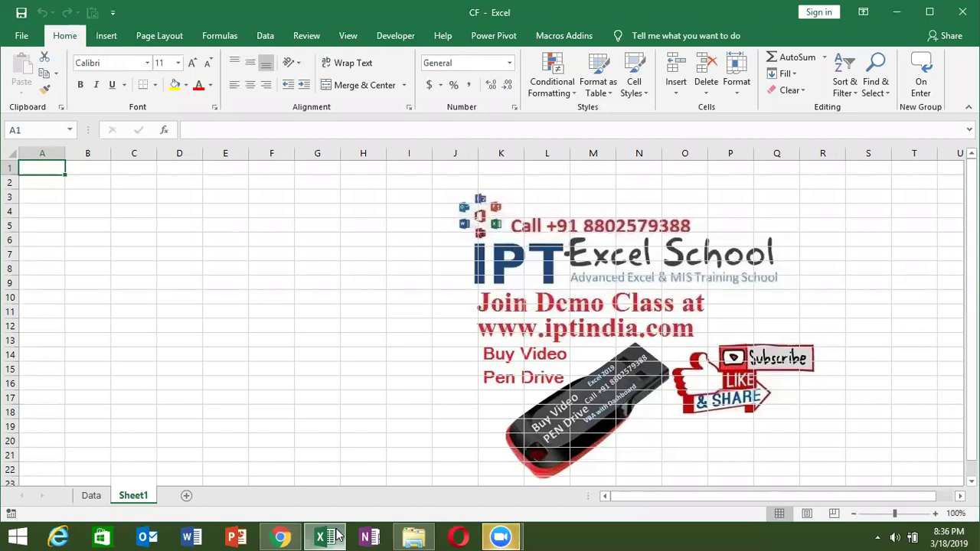
pyautogui.click(368, 169)
pyautogui.write('20')
pyautogui.press('Return')
pyautogui.write('30')
pyautogui.press('Return')
pyautogui.write('45')
pyautogui.press('Return')
pyautogui.write('65')
pyautogui.press('Return')
# Enter 25, 35 and 63 in H5:H7 to finish the column H list
pyautogui.write('25')
pyautogui.press('Return')
pyautogui.write('5')
pyautogui.press('Return')
pyautogui.write('63')
pyautogui.press('Return')
pyautogui.click(364, 167)
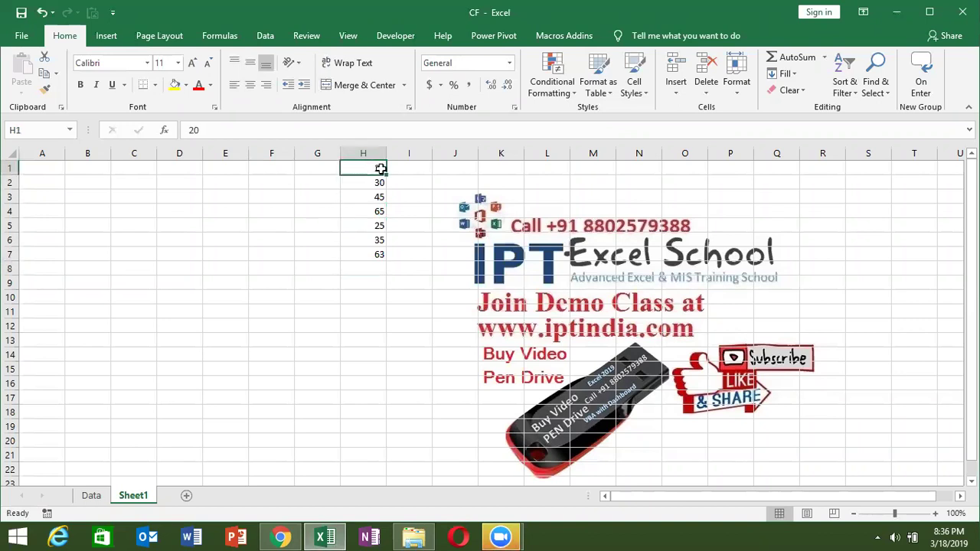
pyautogui.click(326, 168)
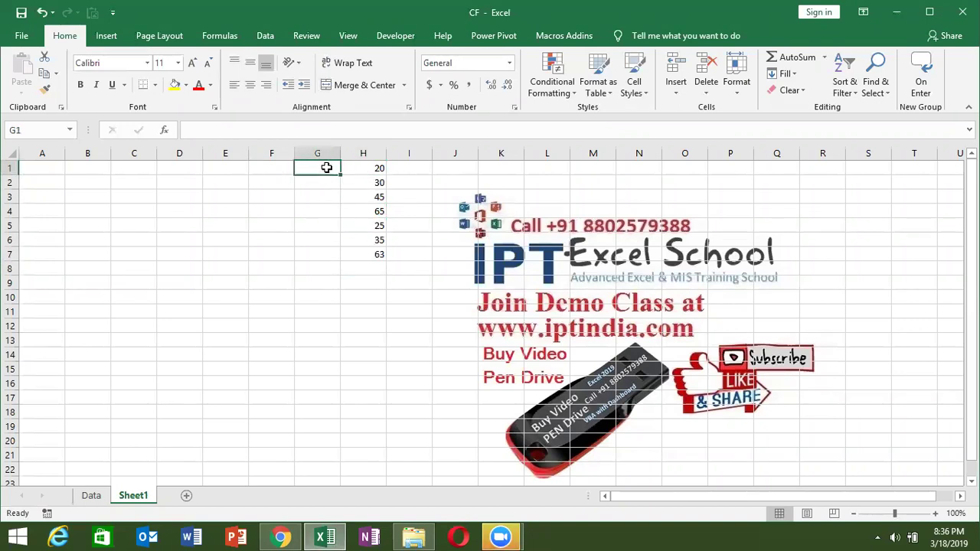
# Enter =H1>50 in G1 and fill it down to G7
pyautogui.write('=')
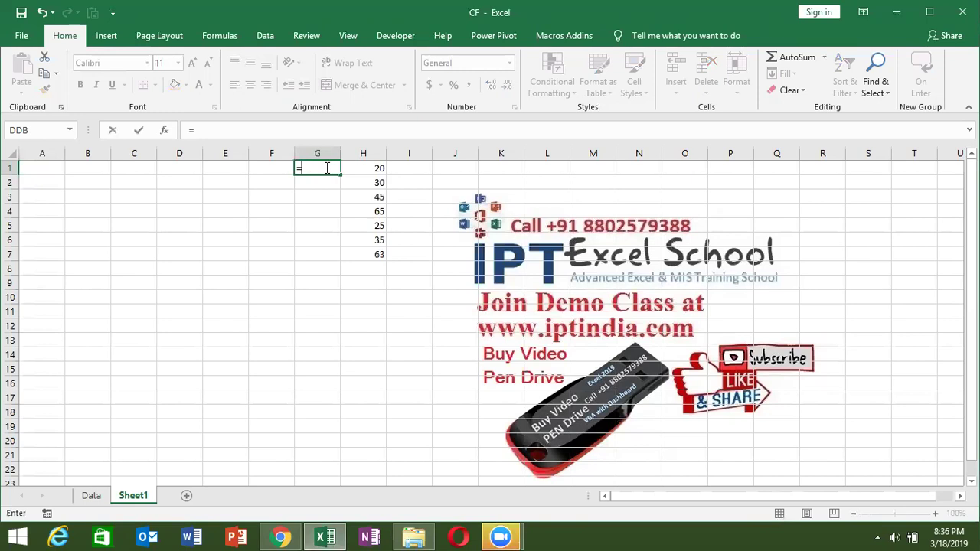
pyautogui.press('Right')
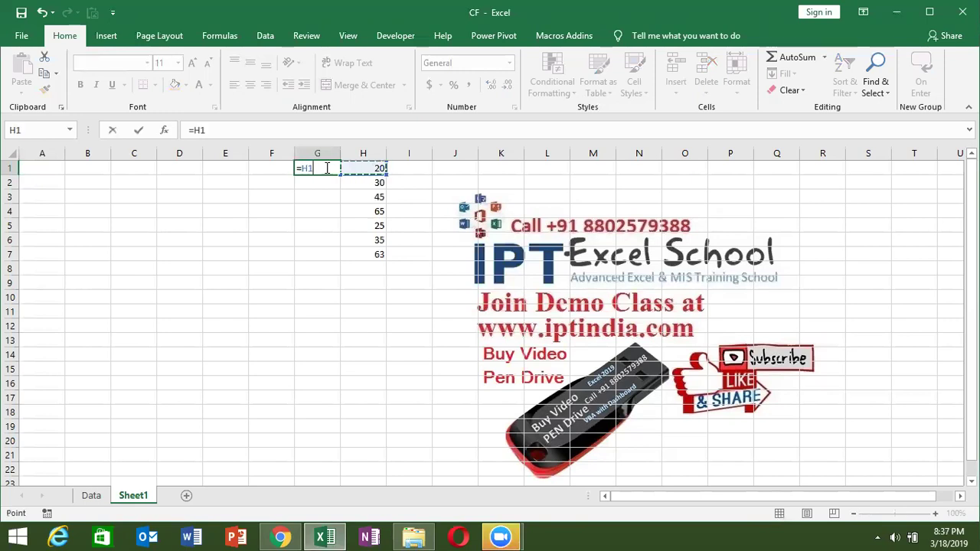
pyautogui.write('>50')
pyautogui.hotkey('ctrl', 'Return')
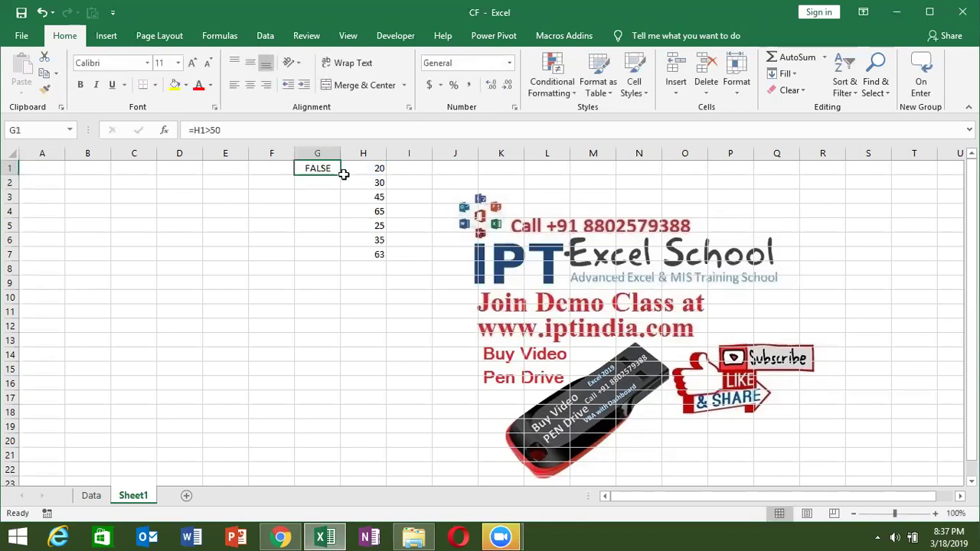
pyautogui.doubleClick(340, 175)
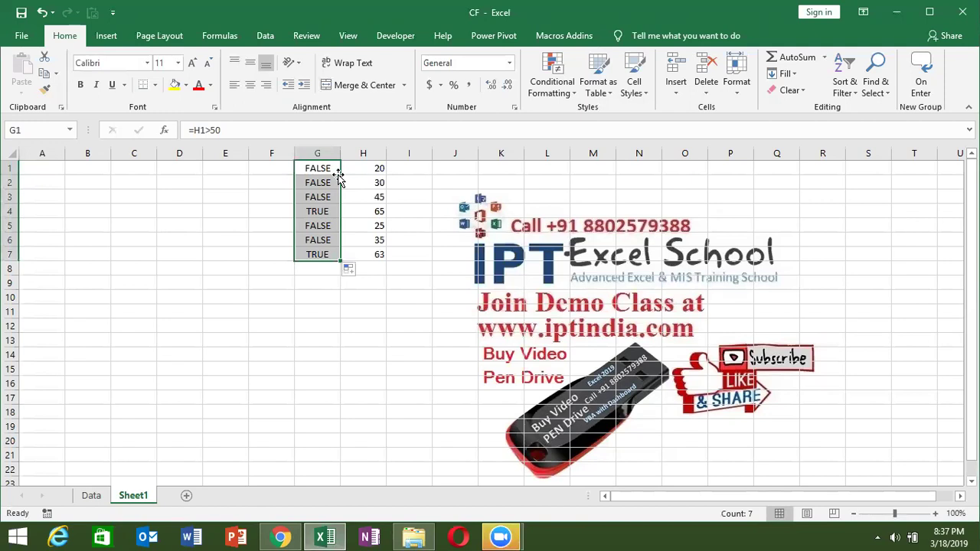
# List the comparison operators =, >, <, >=, <=, <> in D1:D6
pyautogui.click(177, 166)
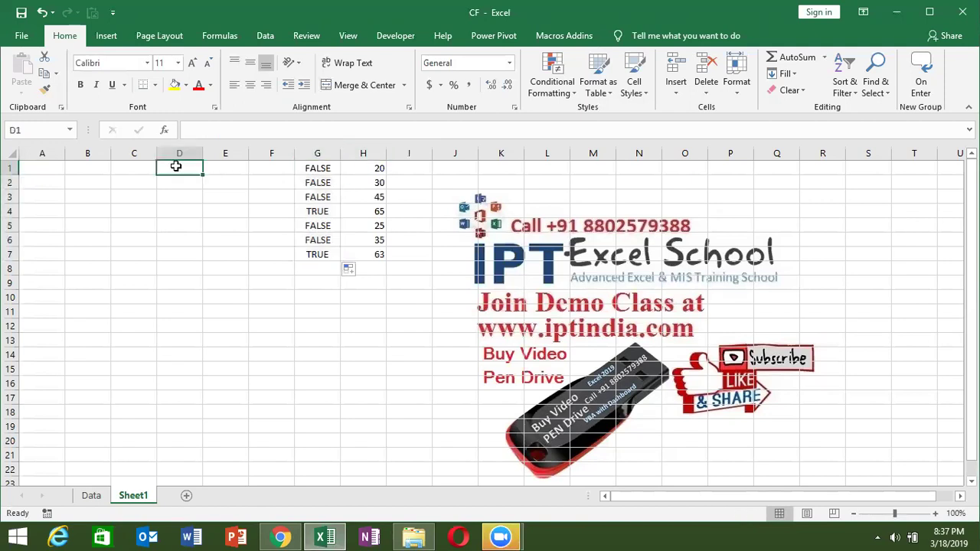
pyautogui.write('=')
pyautogui.press('Return')
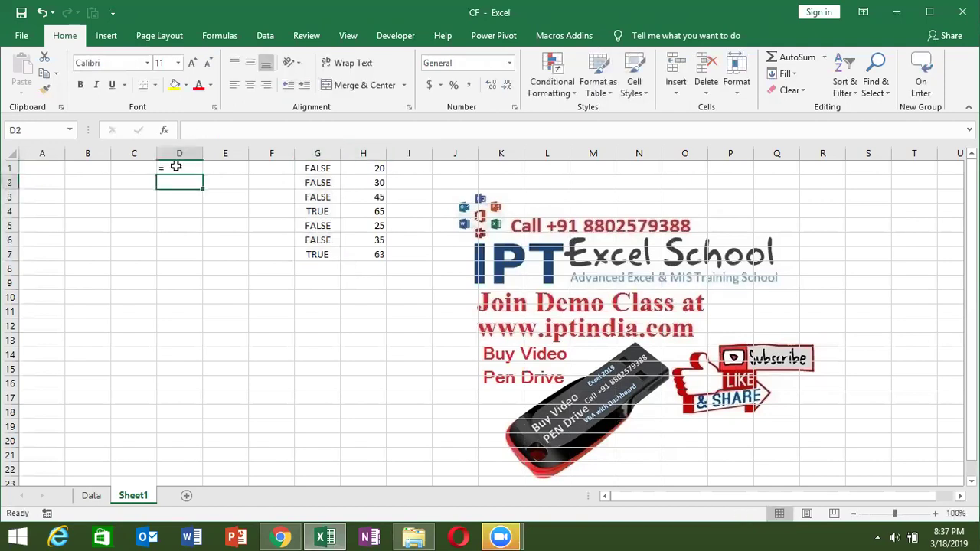
pyautogui.write('>')
pyautogui.press('Return')
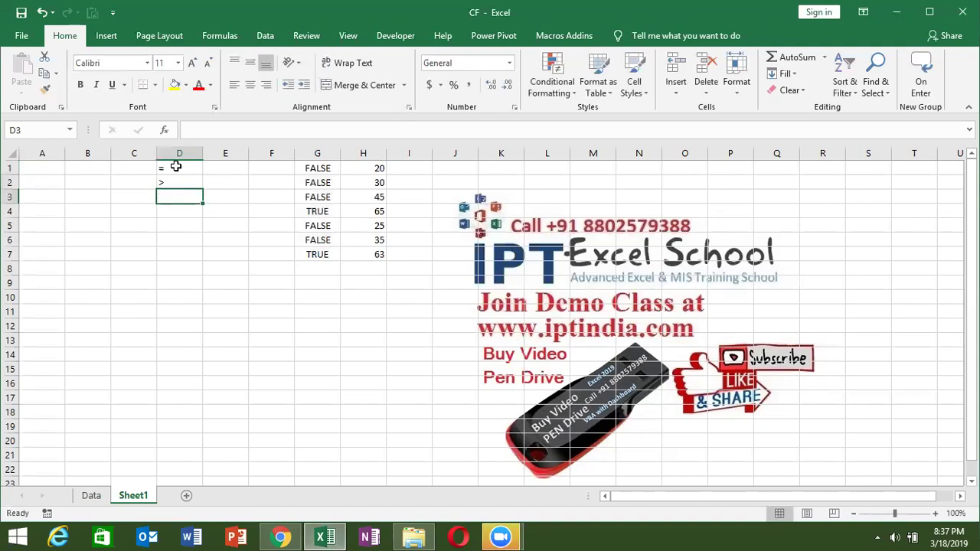
pyautogui.write('<')
pyautogui.press('Return')
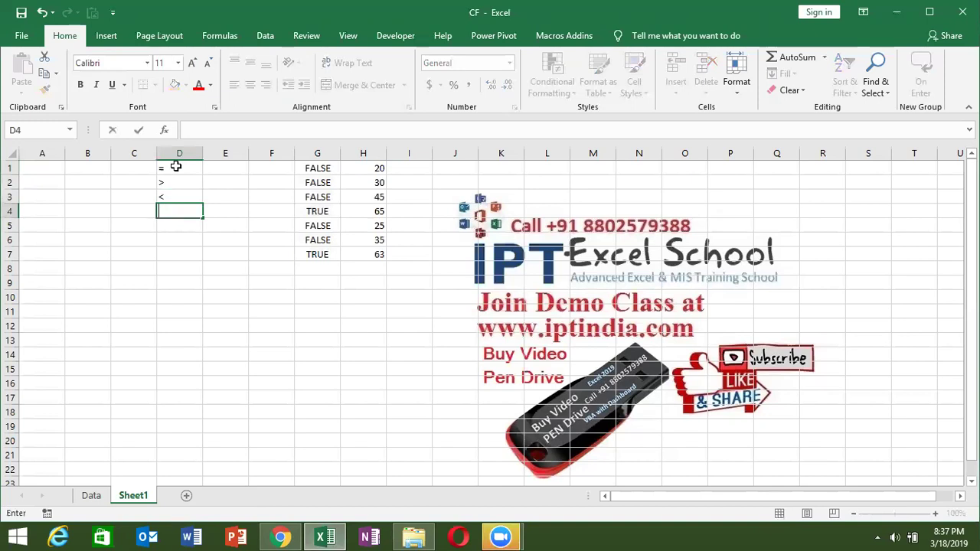
pyautogui.write('>=')
pyautogui.press('Return')
pyautogui.write('<=')
pyautogui.press('Return')
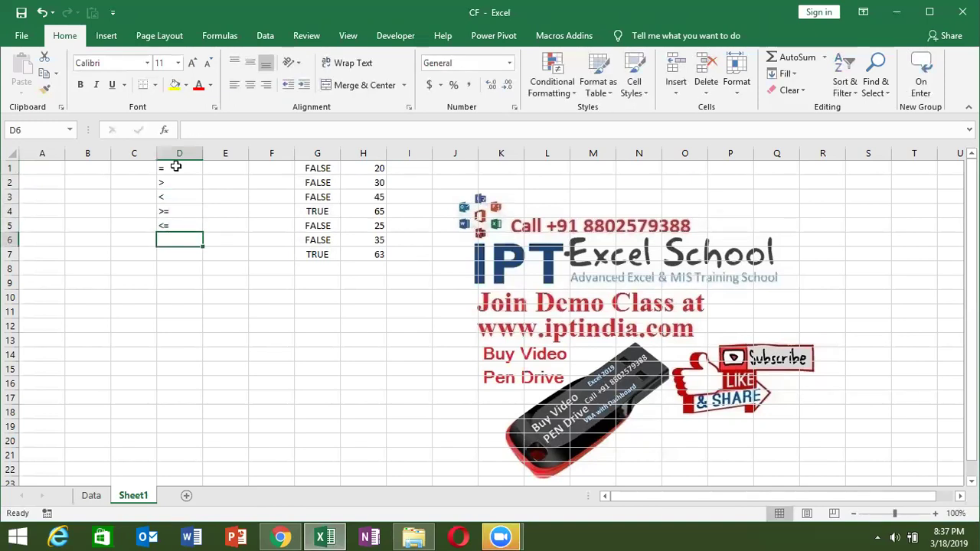
pyautogui.write('<>')
pyautogui.press('Return')
pyautogui.press('Up')
pyautogui.press('Up')
pyautogui.press('Up')
pyautogui.press('Up')
pyautogui.press('Up')
pyautogui.press('Up')
# List the arithmetic operators *, -, +, /, ^ in E1:E5
pyautogui.press('Right')
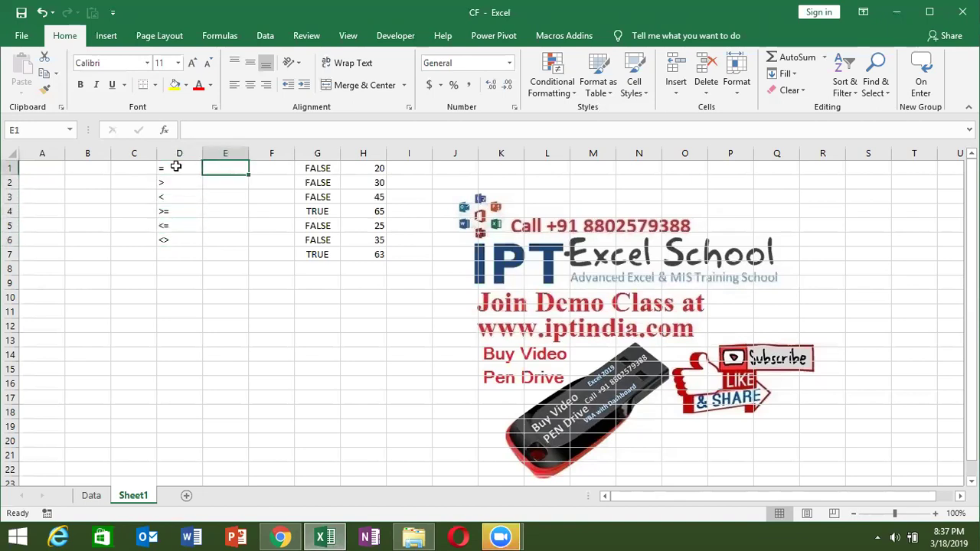
pyautogui.write('*')
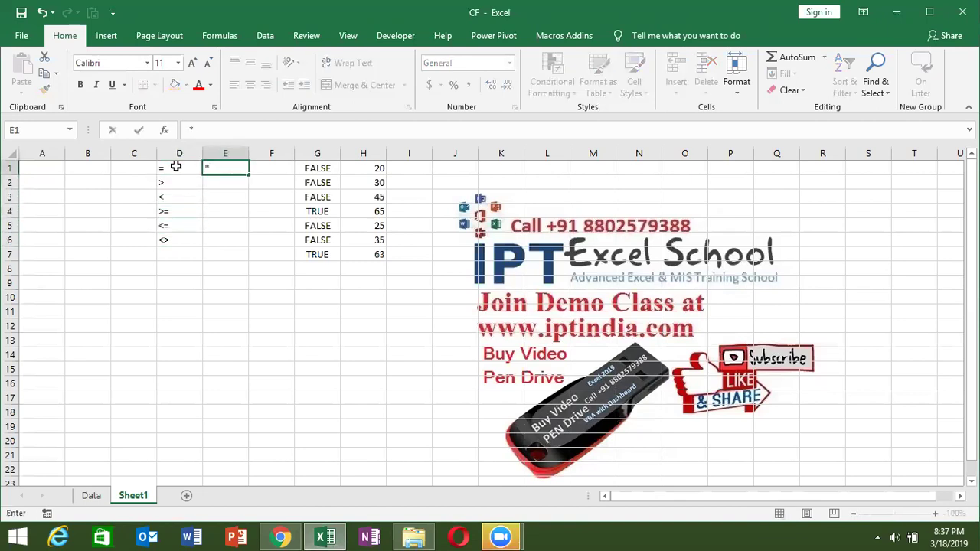
pyautogui.press('Return')
pyautogui.write('-')
pyautogui.press('Return')
pyautogui.write('+')
pyautogui.press('Return')
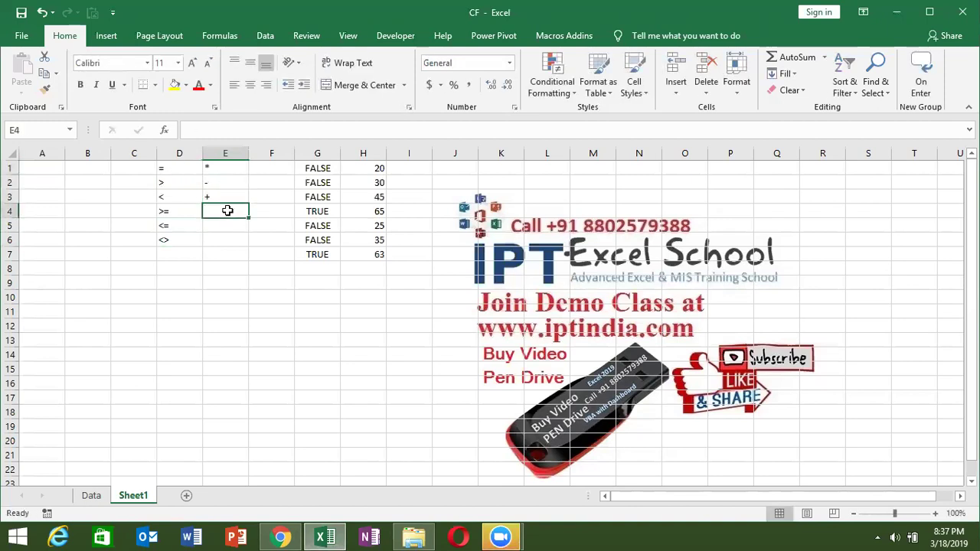
pyautogui.write('/')
pyautogui.press('Return')
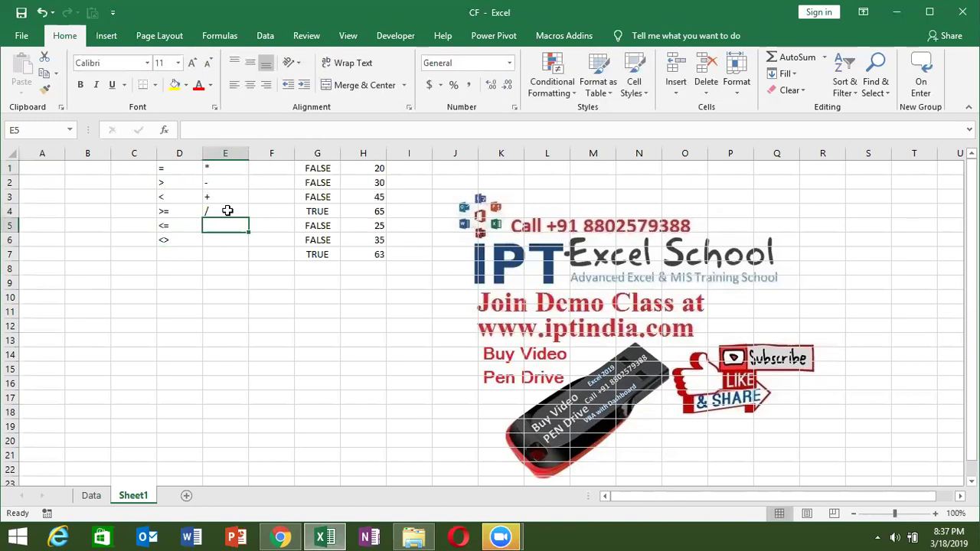
pyautogui.write('^')
pyautogui.press('Return')
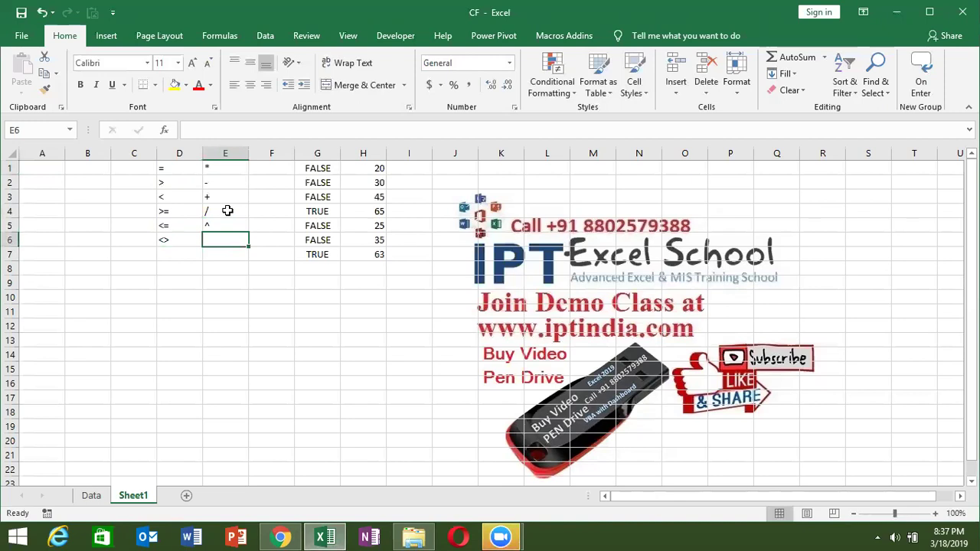
# Review the D1:D6 operators and the comparison formulas in G1, G3 and G6
pyautogui.click(175, 167)
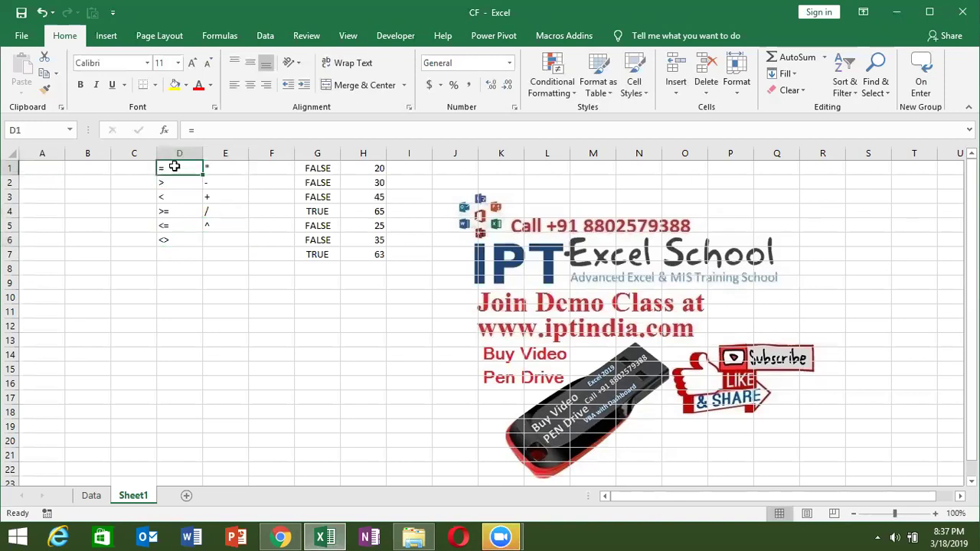
pyautogui.hotkey('shift', 'Down')
pyautogui.hotkey('shift', 'Down')
pyautogui.hotkey('shift', 'Down')
pyautogui.hotkey('shift', 'Down')
pyautogui.hotkey('shift', 'Down')
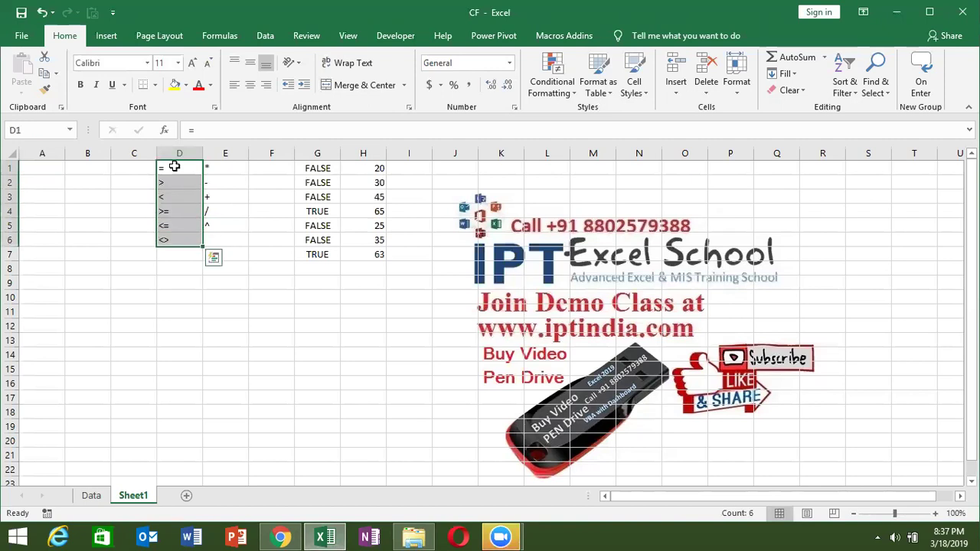
pyautogui.click(175, 167)
pyautogui.press('Down')
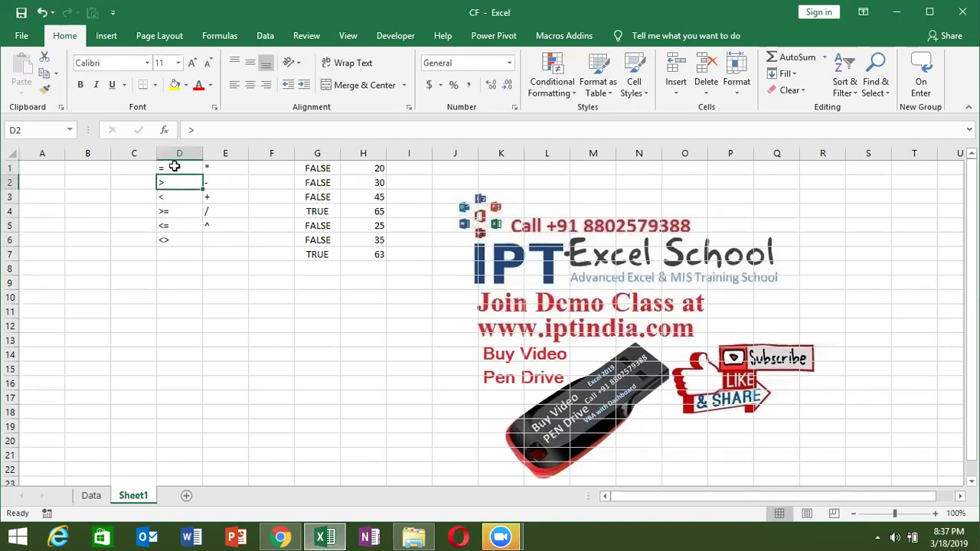
pyautogui.click(318, 168)
pyautogui.click(317, 197)
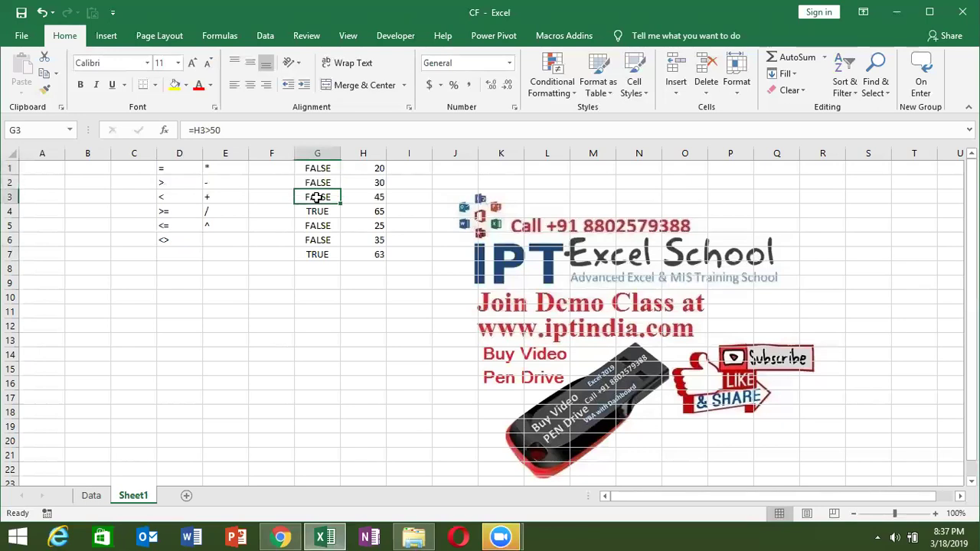
pyautogui.click(324, 244)
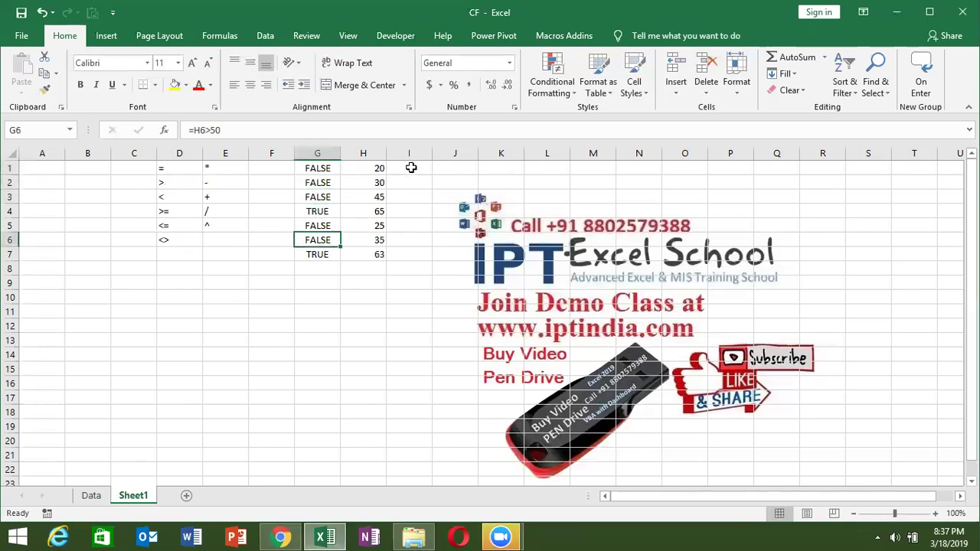
pyautogui.click(412, 168)
# Enter =IF(H1>50,"OK","Pending") in I1
pyautogui.write('=if')
pyautogui.press('Tab')
pyautogui.press('Left')
pyautogui.write('>')
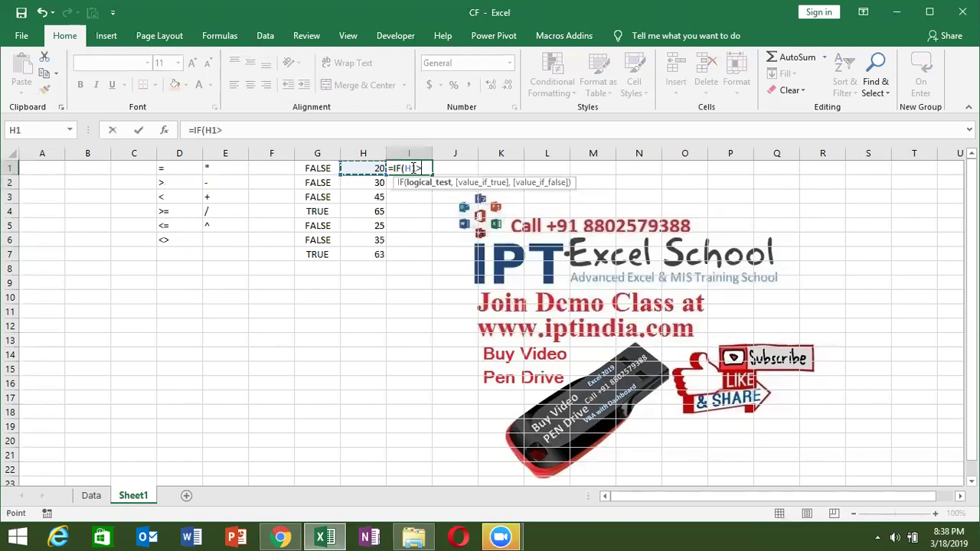
pyautogui.write('50,"OK","Pending:')
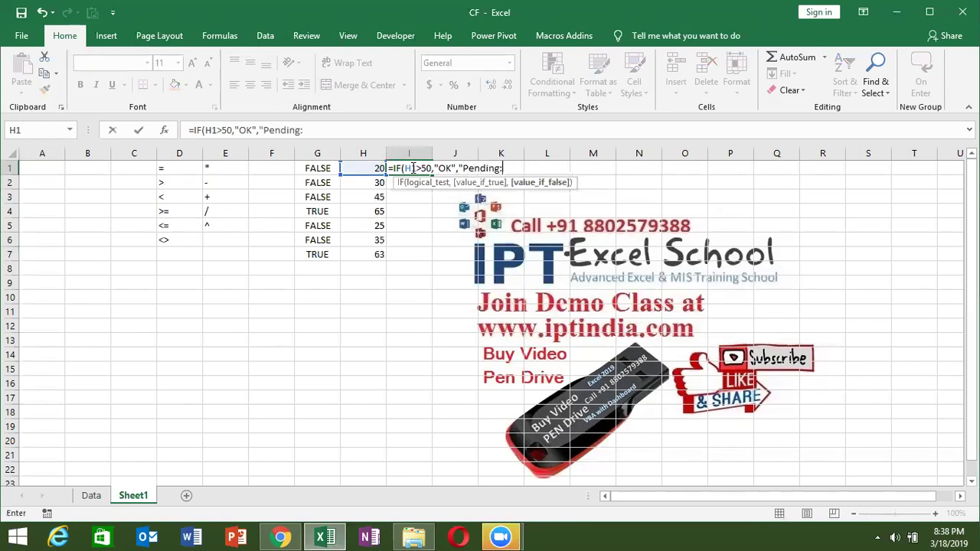
pyautogui.press('Return')
pyautogui.press('Return')
pyautogui.press('Return')
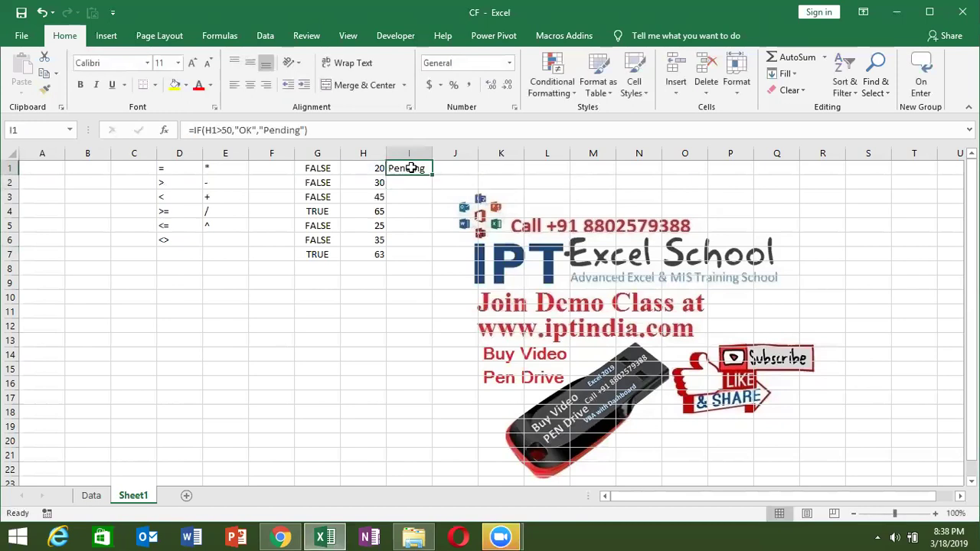
# Try TRUE as I1's logical test, then cancel to keep H1>50
pyautogui.doubleClick(414, 173)
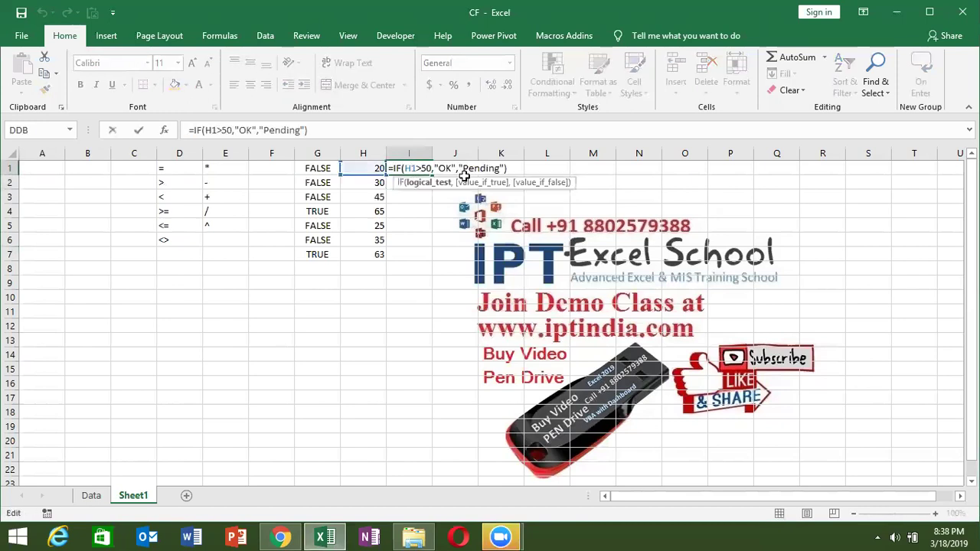
pyautogui.doubleClick(444, 168)
pyautogui.moveTo(403, 167); pyautogui.dragTo(432, 167)
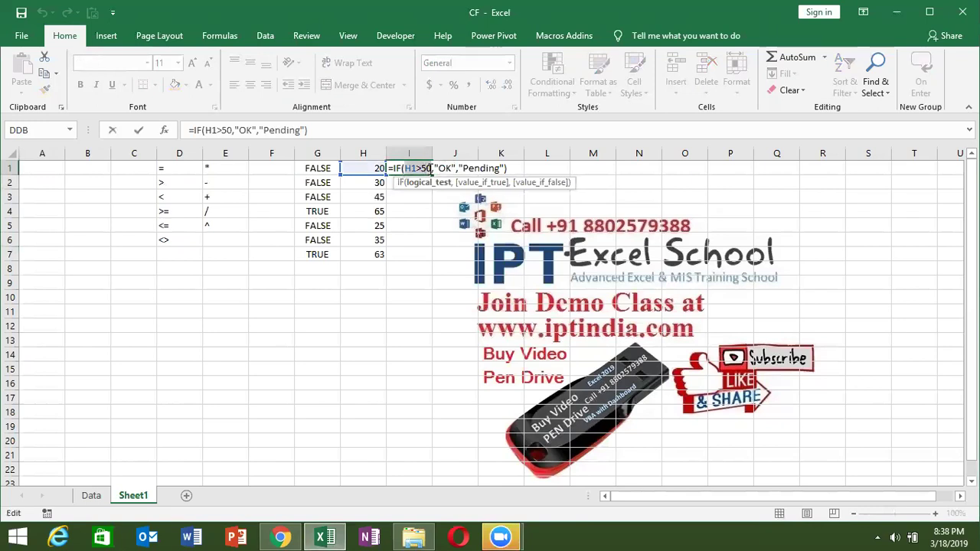
pyautogui.write('tru')
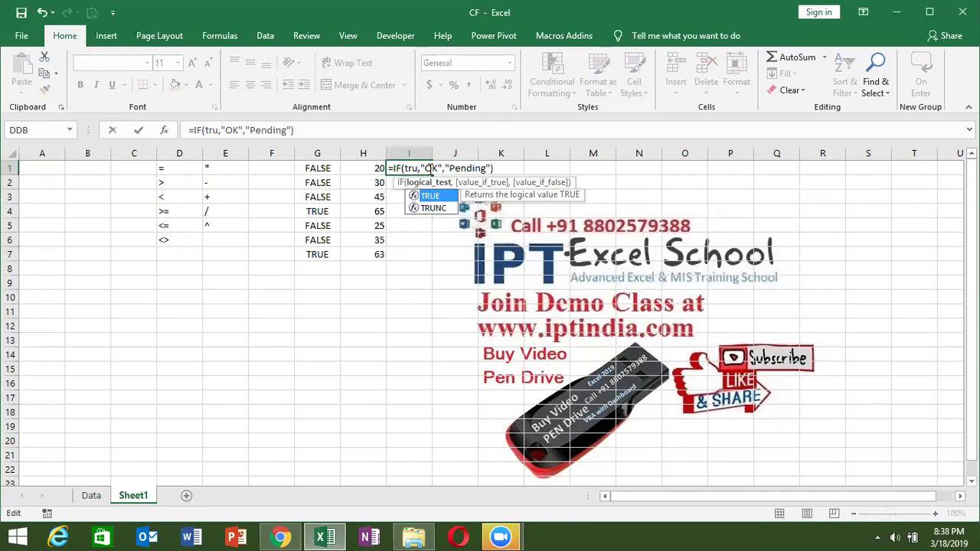
pyautogui.press('Tab')
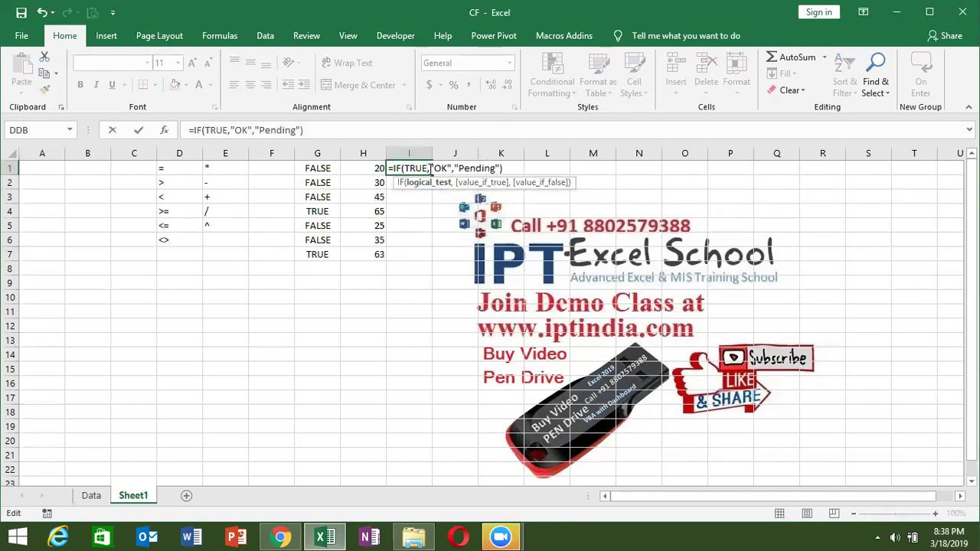
pyautogui.press('Escape')
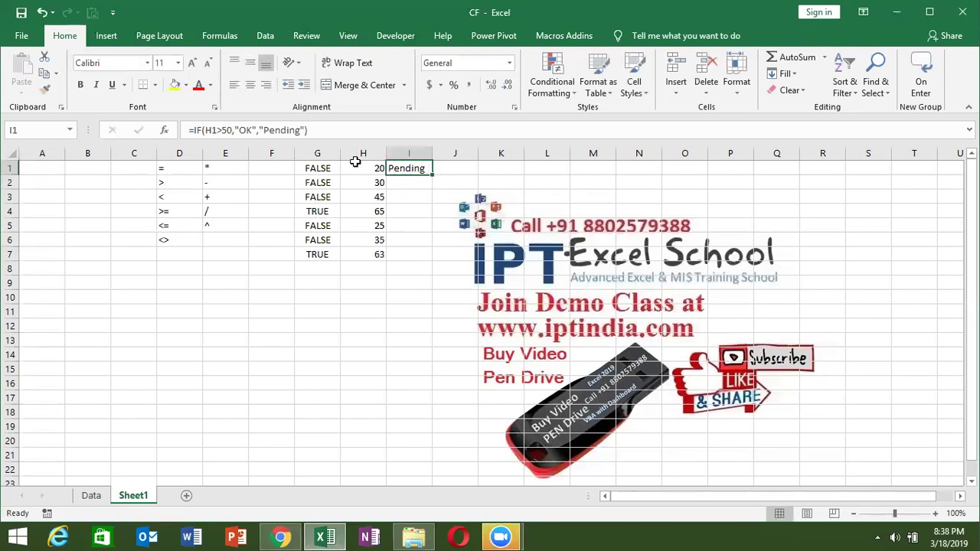
# Check G1's =H1>50 formula and reconfirm I1's IF formula unchanged
pyautogui.doubleClick(311, 170)
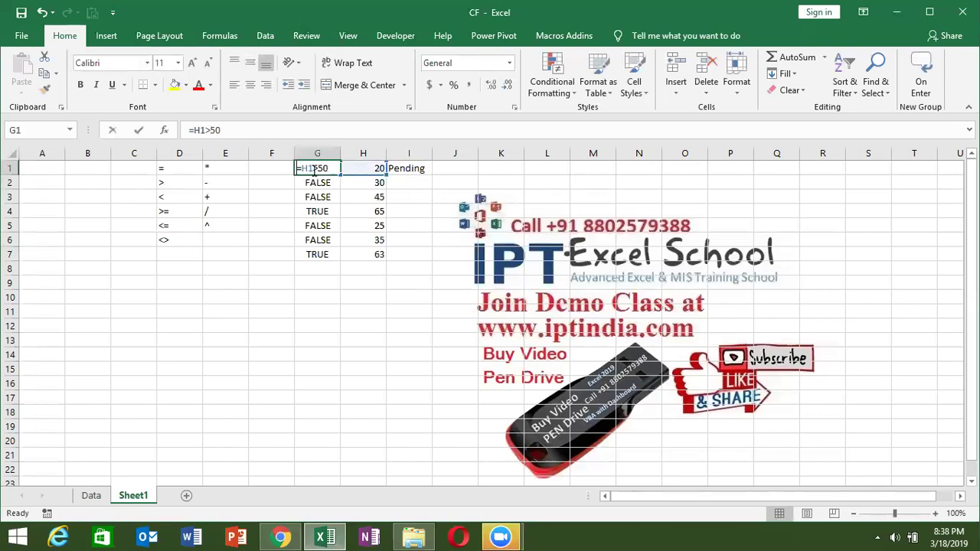
pyautogui.press('Escape')
pyautogui.click(404, 170)
pyautogui.doubleClick(404, 170)
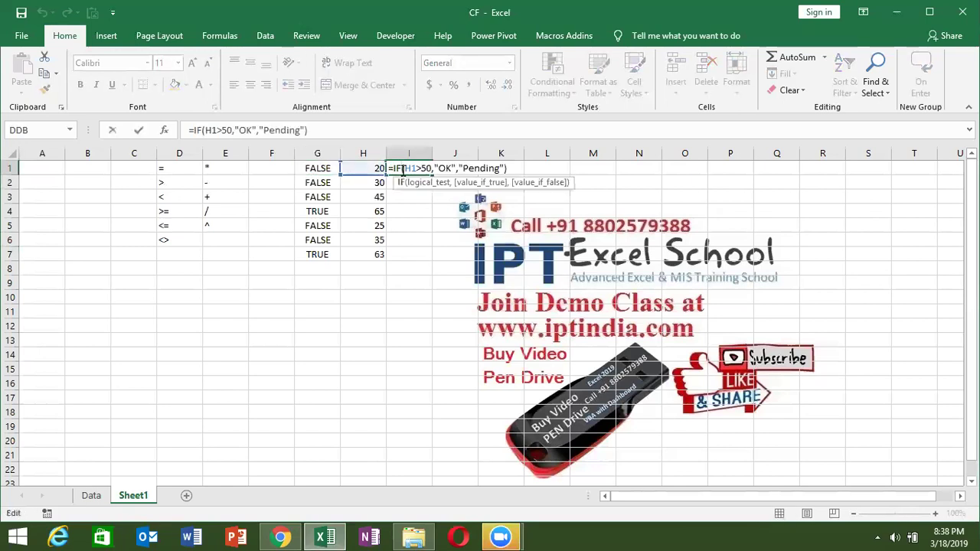
pyautogui.hotkey('ctrl', 'Return')
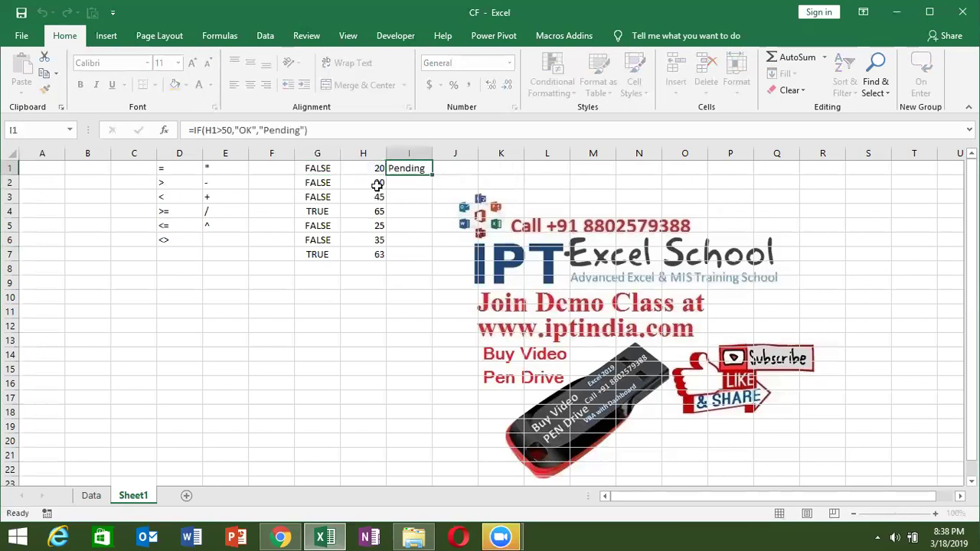
pyautogui.click(409, 190)
# Enter =IF(G2,"OK","Pending") in I2, correcting the misspelled Pending
pyautogui.write('=')
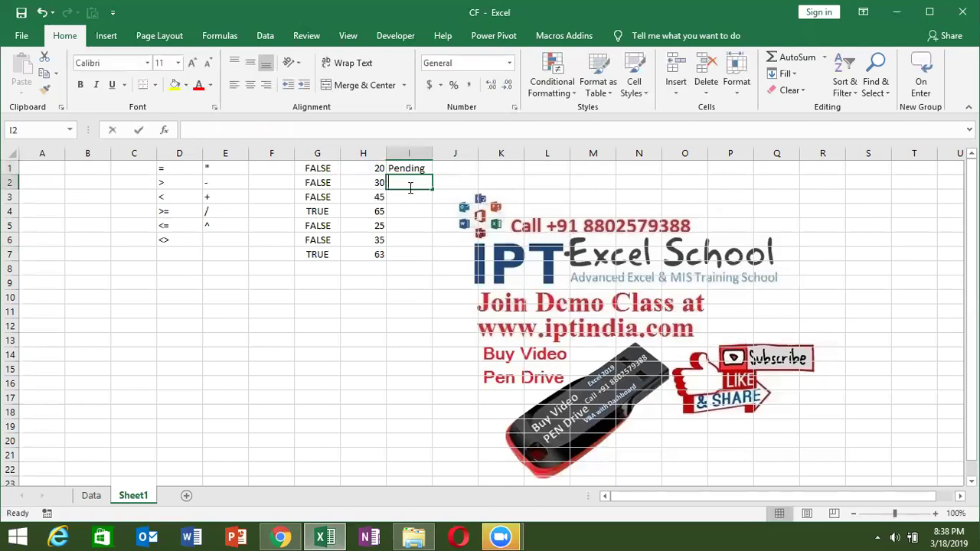
pyautogui.write('if')
pyautogui.press('Tab')
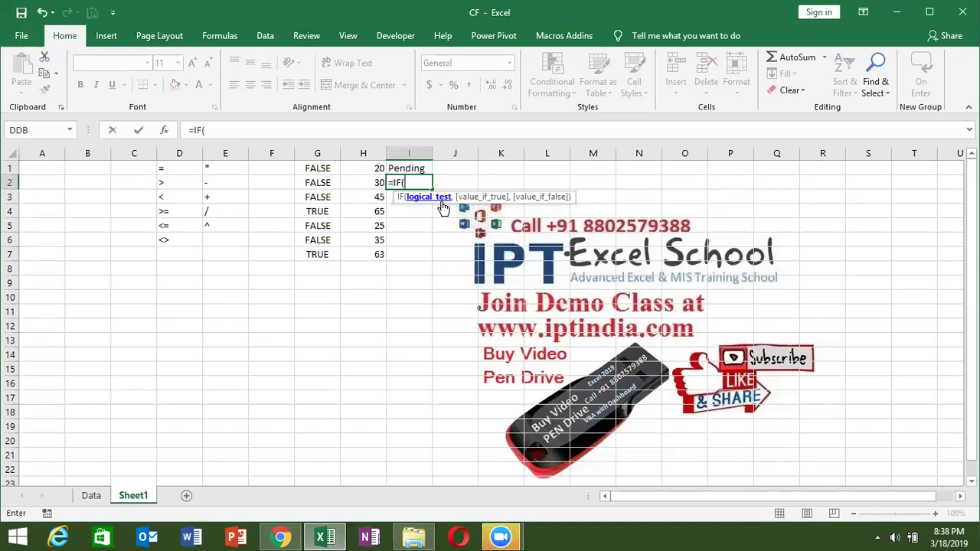
pyautogui.click(321, 171)
pyautogui.click(318, 182)
pyautogui.write(',"OK","Penid')
pyautogui.press('BackSpace')
pyautogui.write('nd')
pyautogui.press('BackSpace')
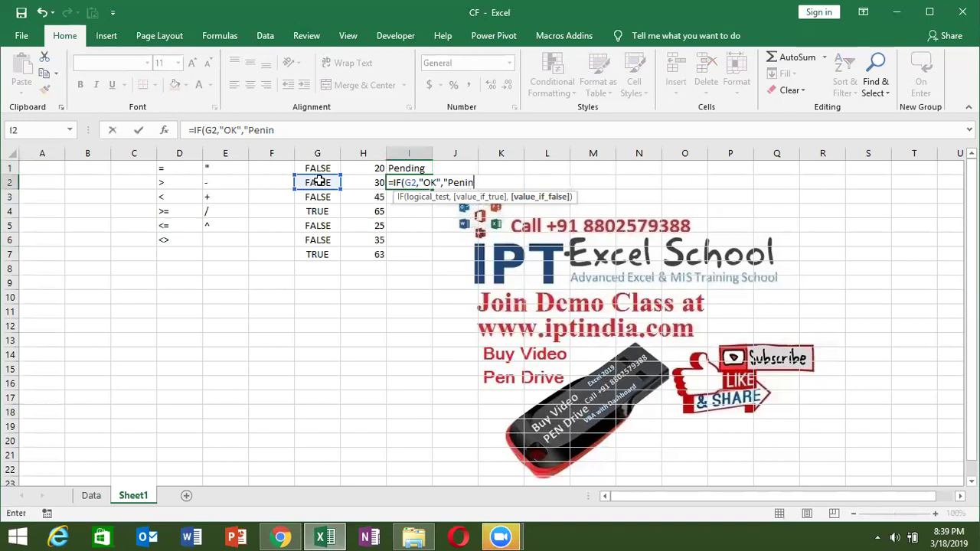
pyautogui.press('BackSpace')
pyautogui.press('BackSpace')
pyautogui.write('ng"')
pyautogui.write(')')
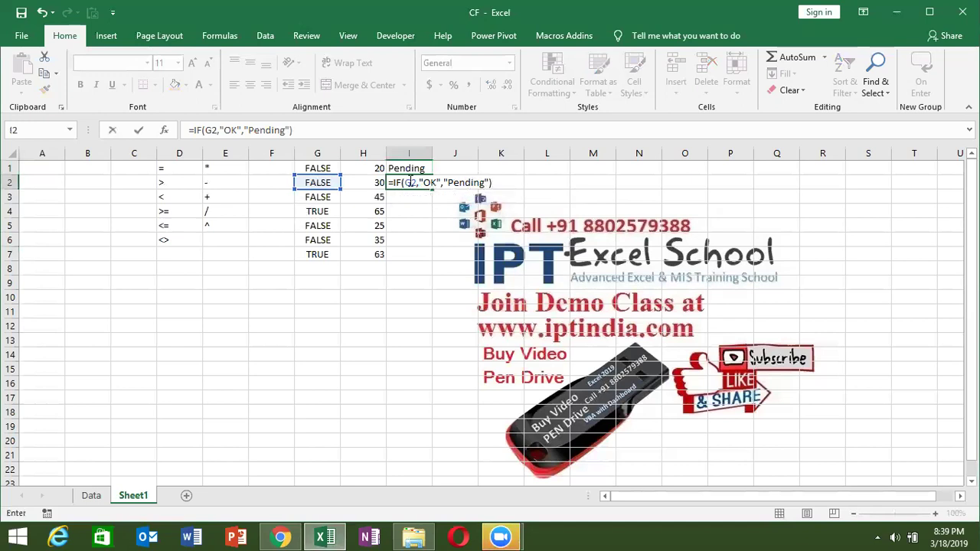
# Review I2's condition G2 and its OK and Pending results, then confirm it
pyautogui.click(410, 182)
pyautogui.doubleClick(427, 182)
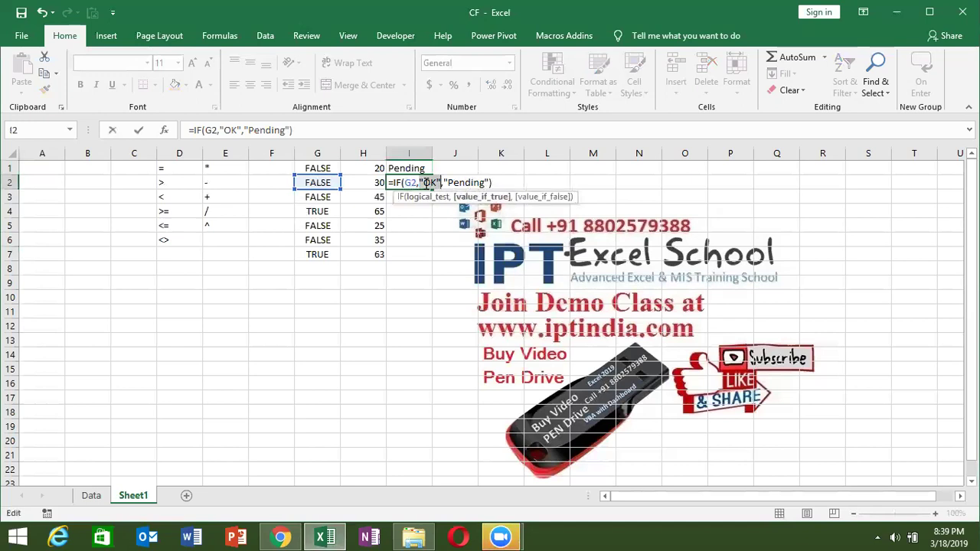
pyautogui.doubleClick(410, 182)
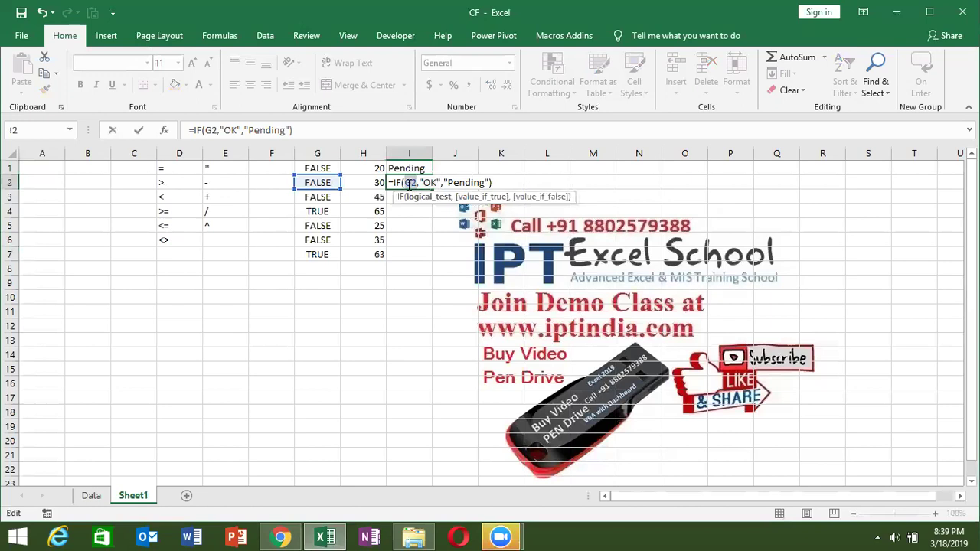
pyautogui.doubleClick(468, 182)
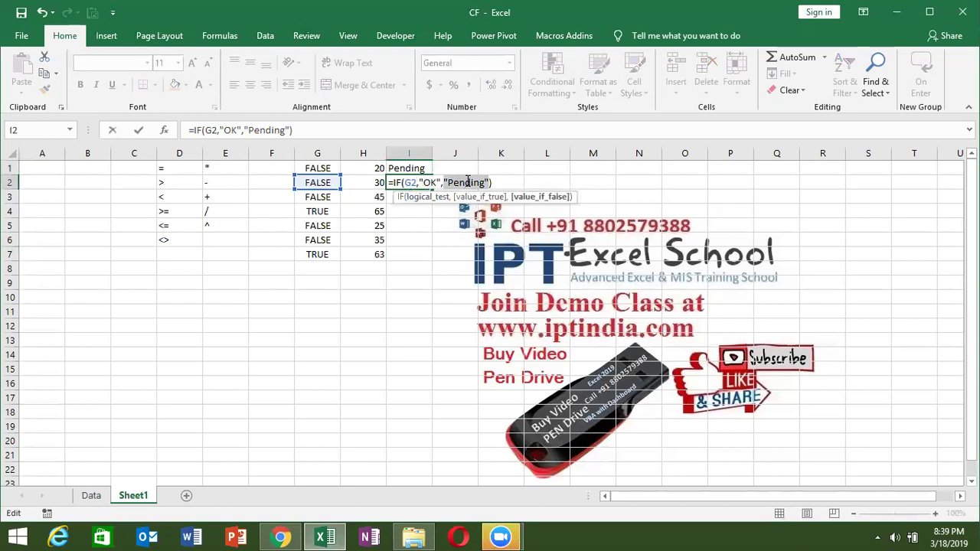
pyautogui.press('Return')
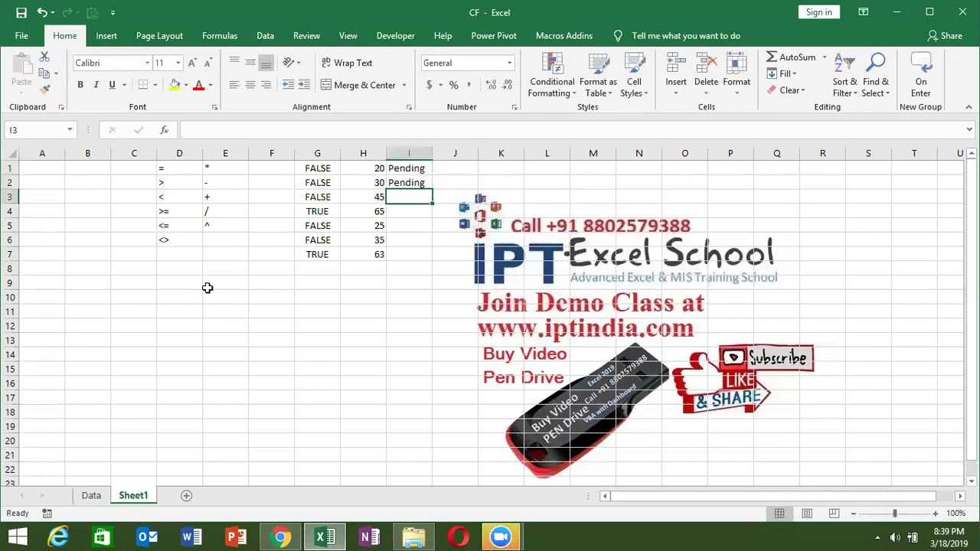
pyautogui.click(206, 288)
# Start an IF function in E9, comparing the IF and IFERROR suggestions
pyautogui.write('=')
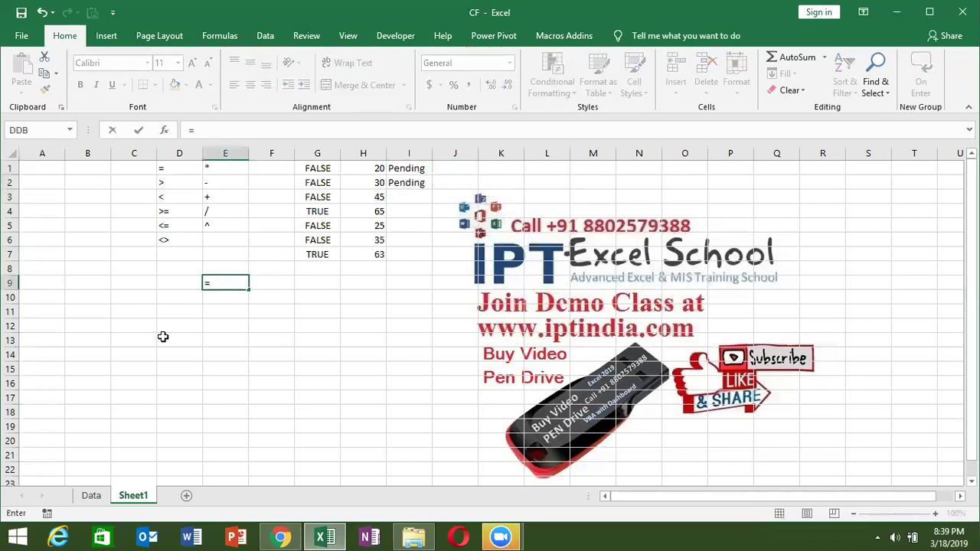
pyautogui.write('i')
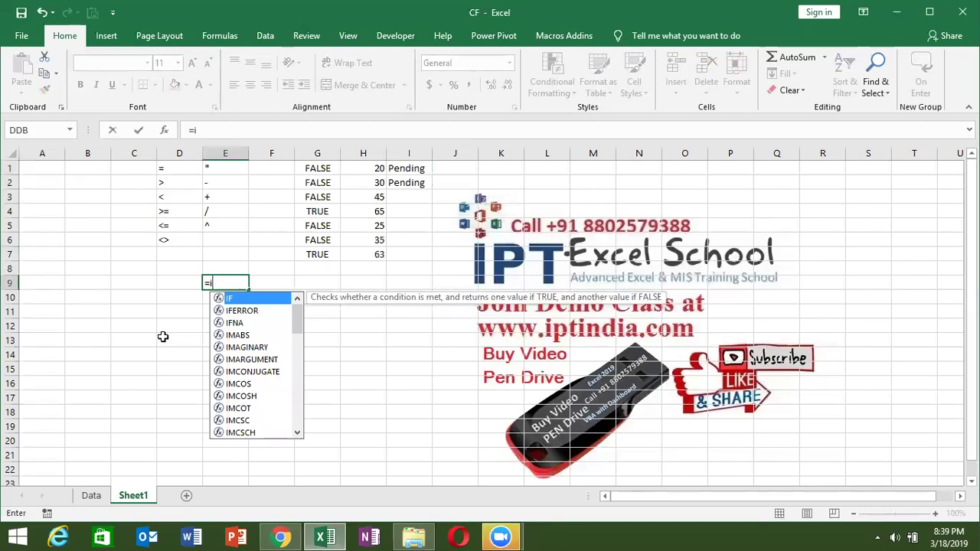
pyautogui.press('Down')
pyautogui.press('Down')
pyautogui.press('Down')
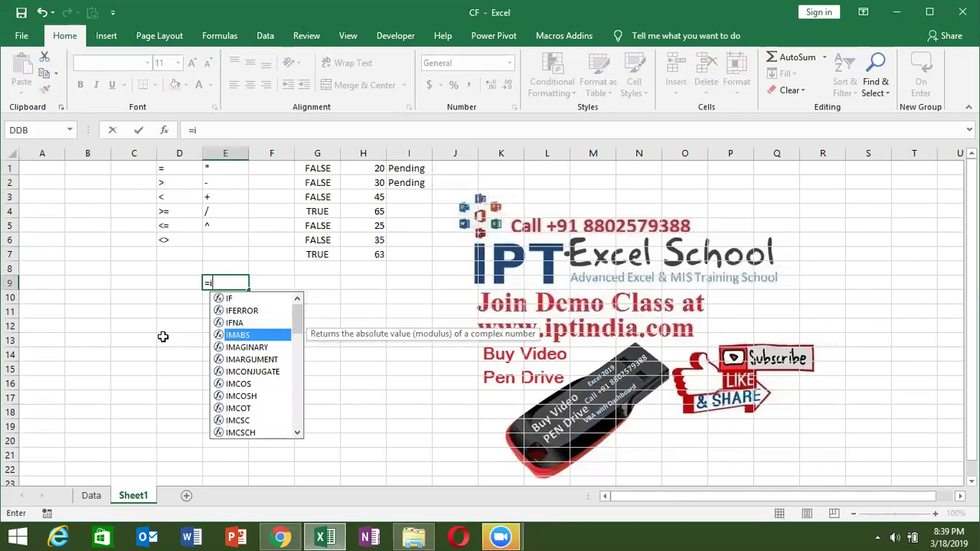
pyautogui.press('Up')
pyautogui.press('Up')
pyautogui.press('Up')
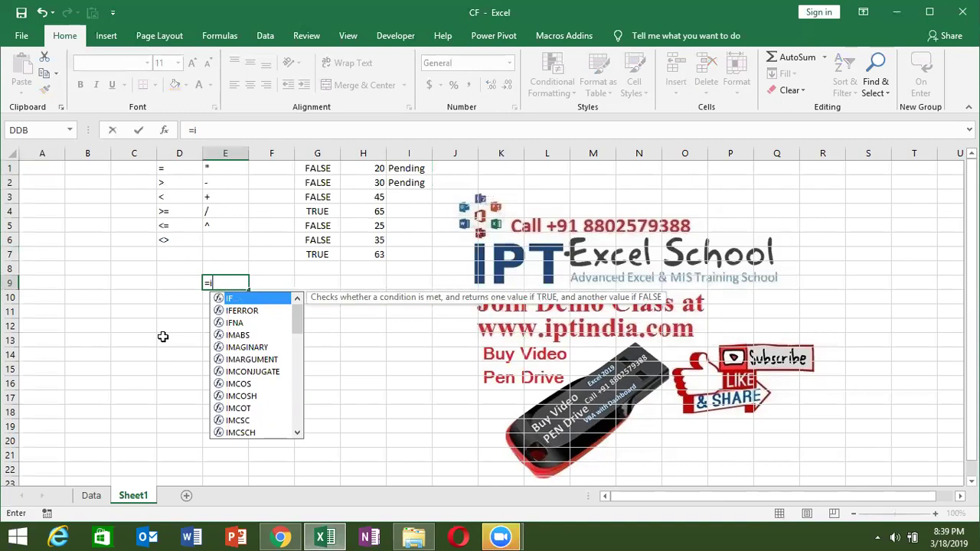
pyautogui.press('Tab')
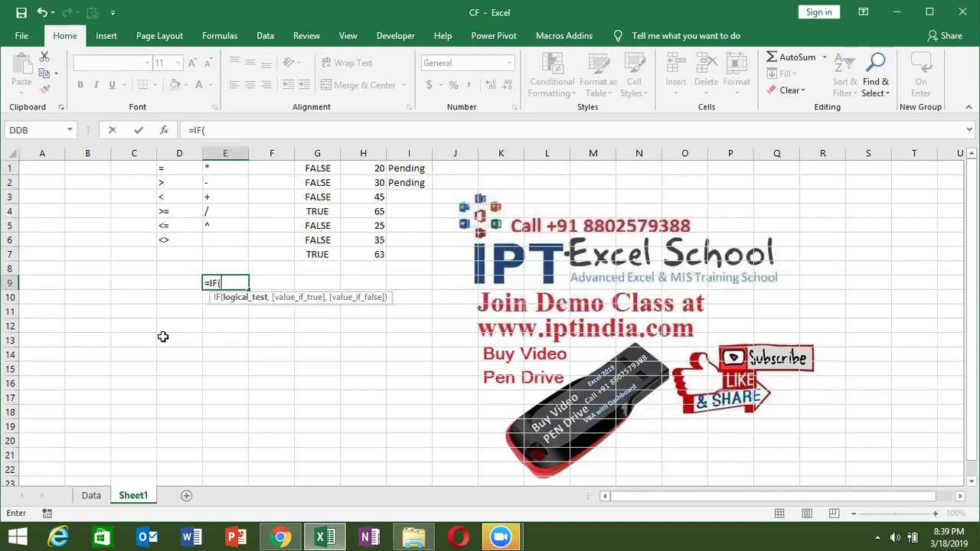
pyautogui.press('BackSpace')
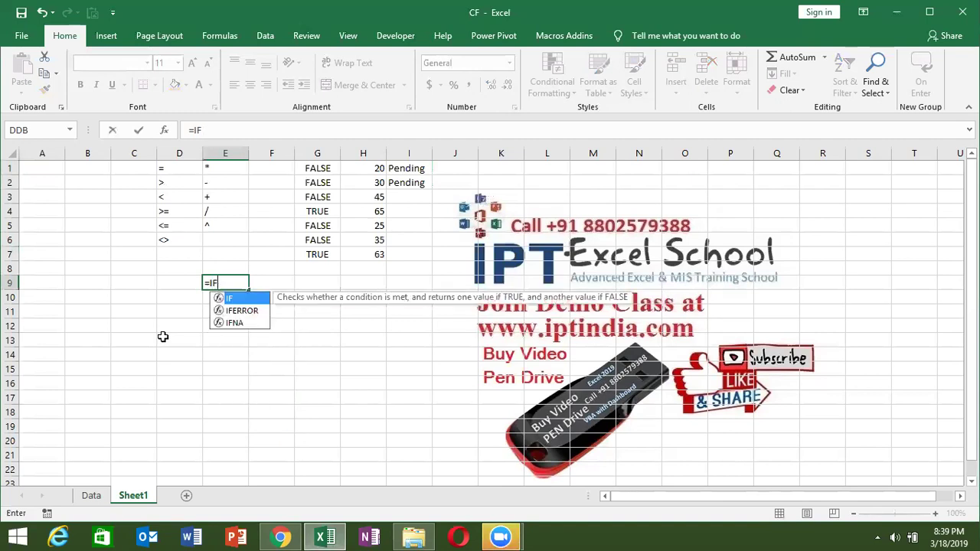
pyautogui.press('BackSpace')
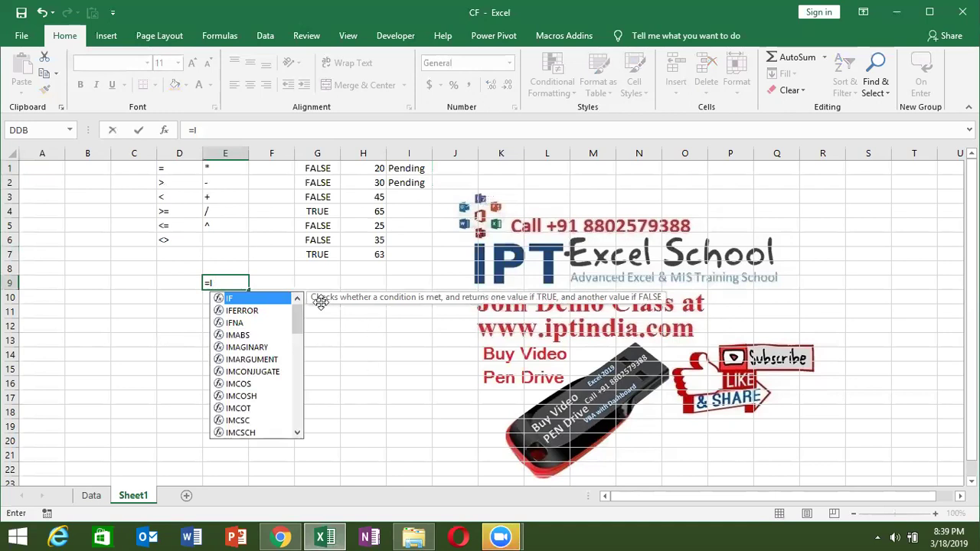
pyautogui.press('Down')
pyautogui.press('Up')
pyautogui.press('Tab')
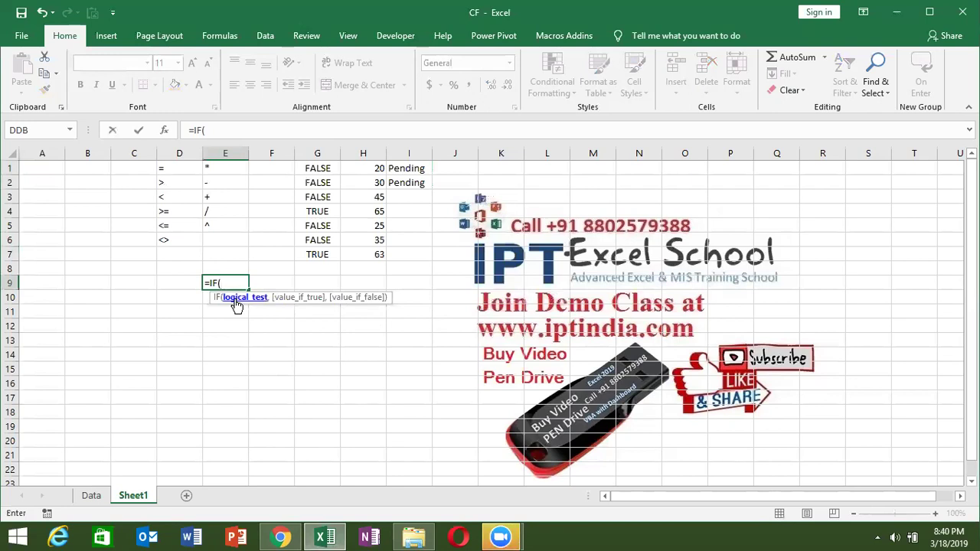
# Complete E9 as =IF(D9>50,) and commit it, showing FALSE
pyautogui.click(237, 305)
pyautogui.click(189, 281)
pyautogui.write('>50,')
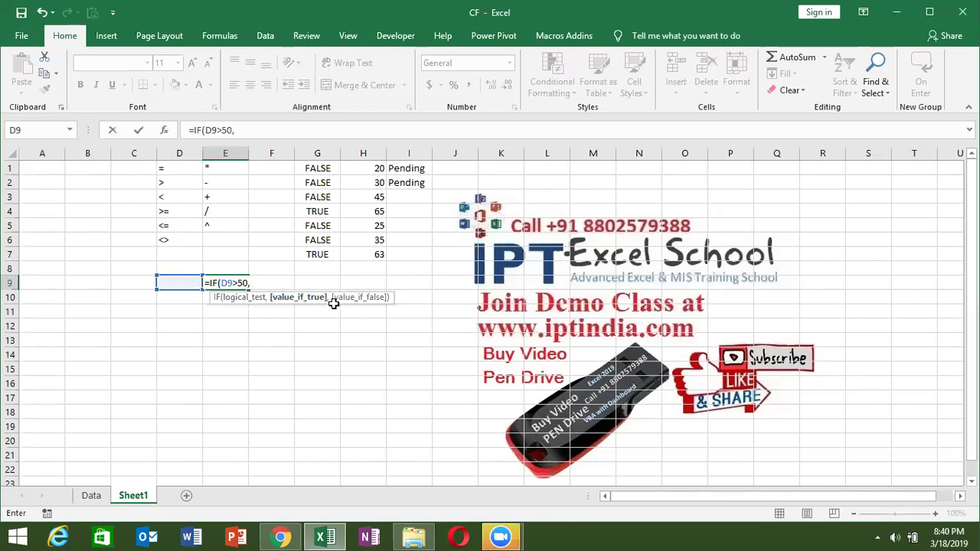
pyautogui.press('Return')
pyautogui.press('Up')
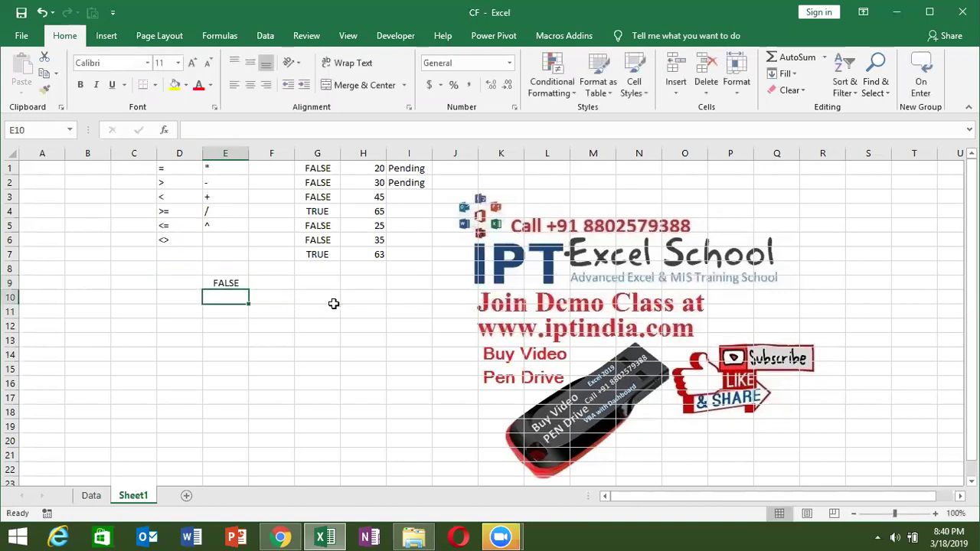
pyautogui.doubleClick(239, 283)
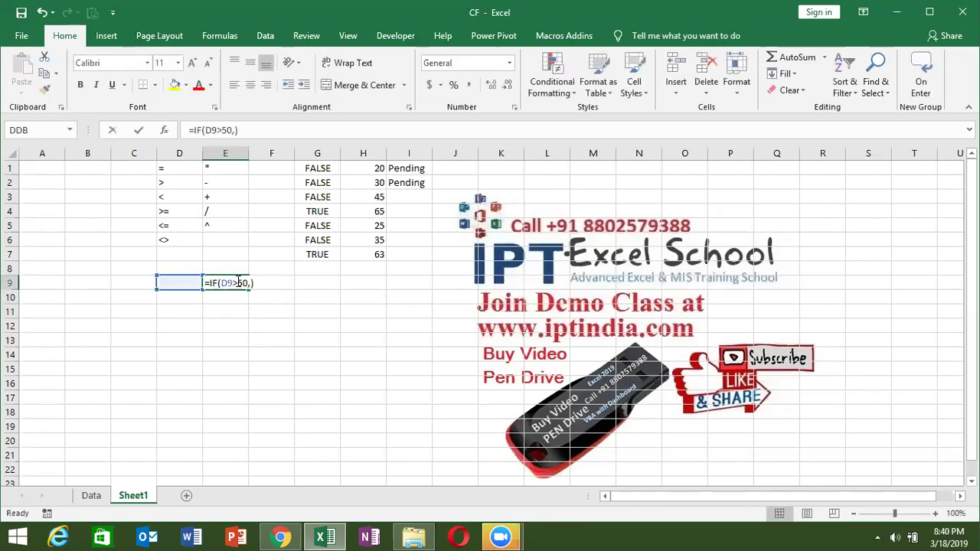
pyautogui.press('BackSpace')
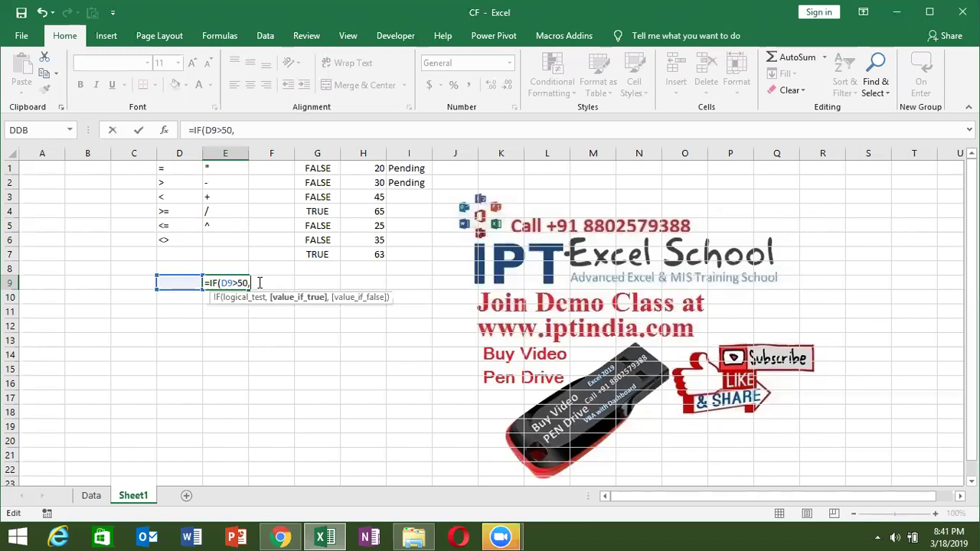
pyautogui.press('BackSpace')
pyautogui.press('BackSpace')
pyautogui.press('BackSpace')
pyautogui.press('BackSpace')
pyautogui.press('BackSpace')
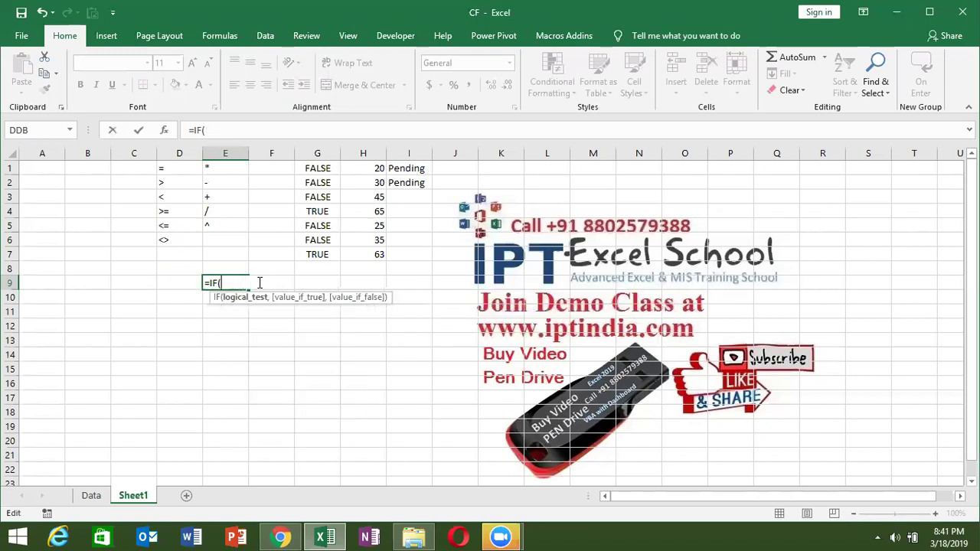
pyautogui.press('Return')
pyautogui.press('Return')
pyautogui.press('Return')
pyautogui.press('Return')
pyautogui.press('Return')
pyautogui.press('Return')
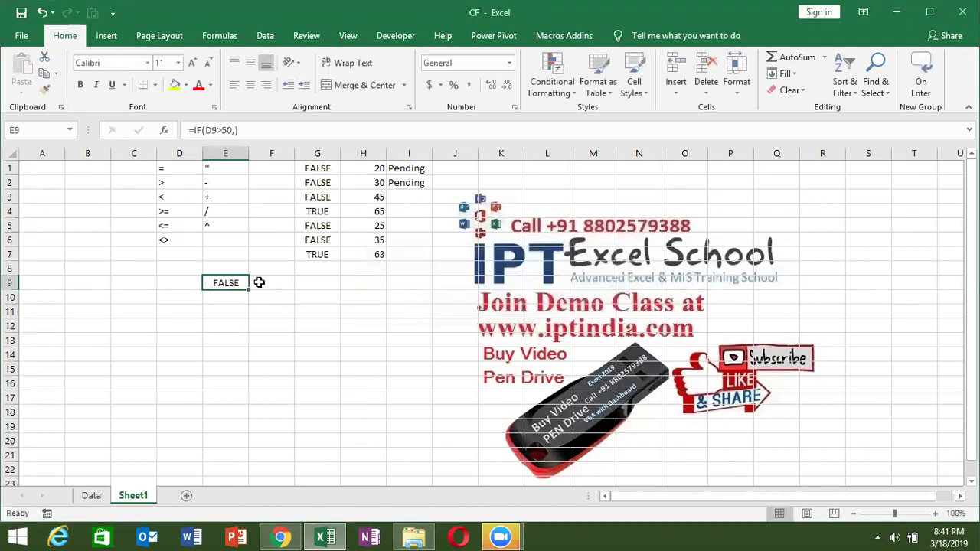
# Add a new sheet with headers ID and Name in A1:B1
pyautogui.click(186, 496)
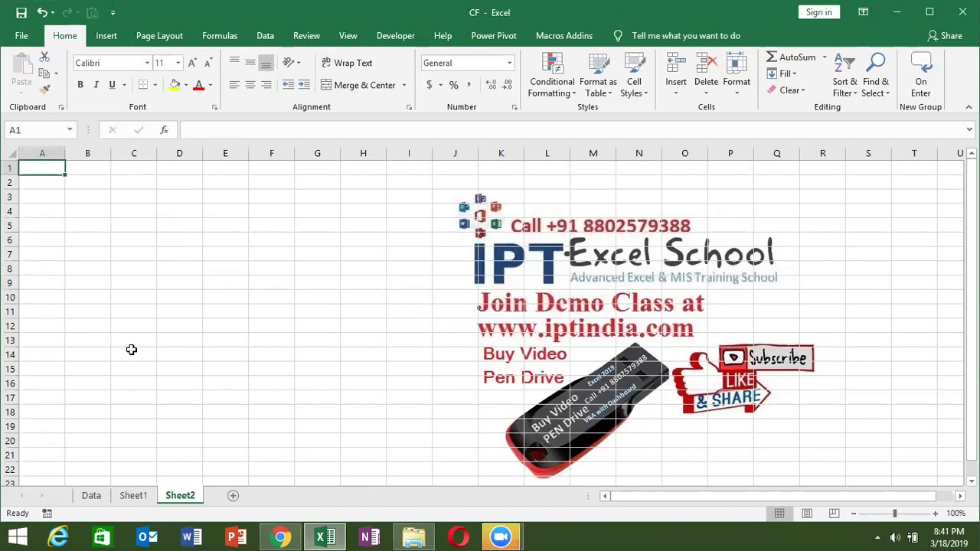
pyautogui.write('ID')
pyautogui.press('Tab')
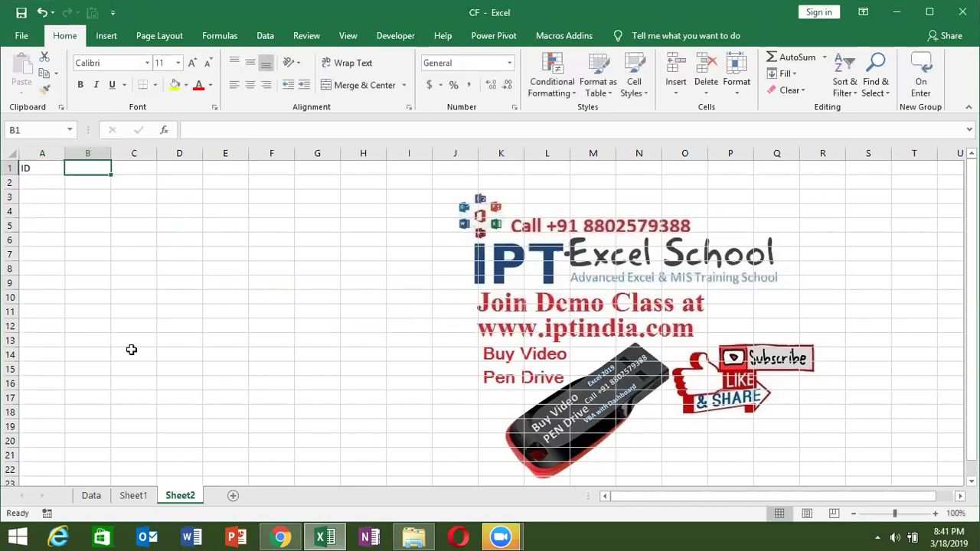
pyautogui.write('Name')
pyautogui.press('Tab')
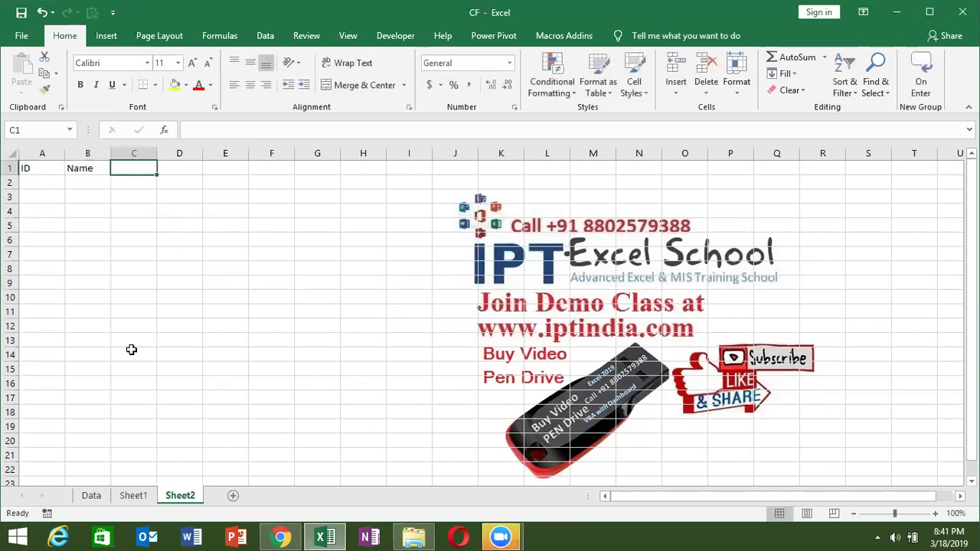
pyautogui.hotkey('shift', 'Right')
pyautogui.hotkey('shift', 'Right')
pyautogui.press('Home')
pyautogui.press('Right')
pyautogui.press('Right')
pyautogui.hotkey('shift', 'Right')
pyautogui.hotkey('shift', 'Right')
pyautogui.hotkey('shift', 'Right')
pyautogui.hotkey('shift', 'Right')
pyautogui.hotkey('shift', 'Right')
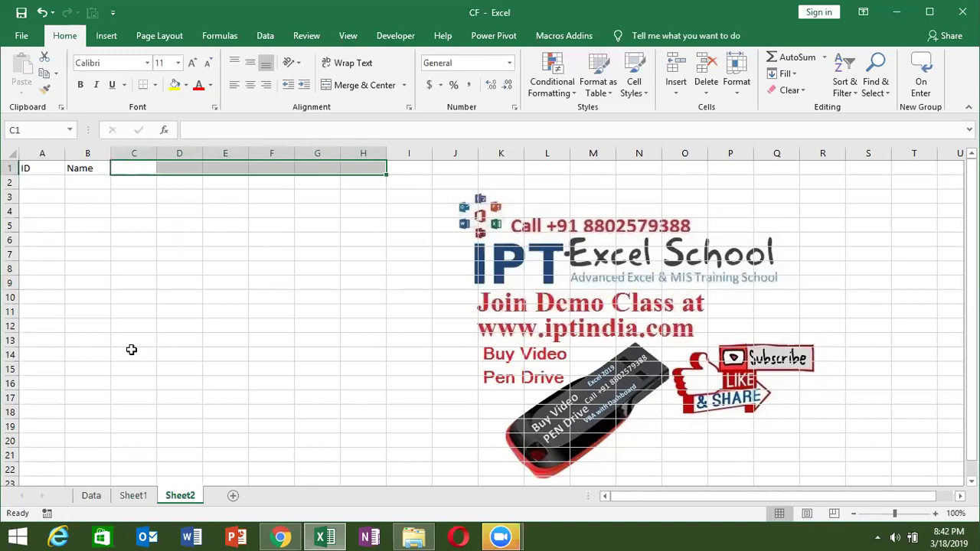
pyautogui.press('Left')
pyautogui.press('Left')
pyautogui.press('Down')
pyautogui.press('Right')
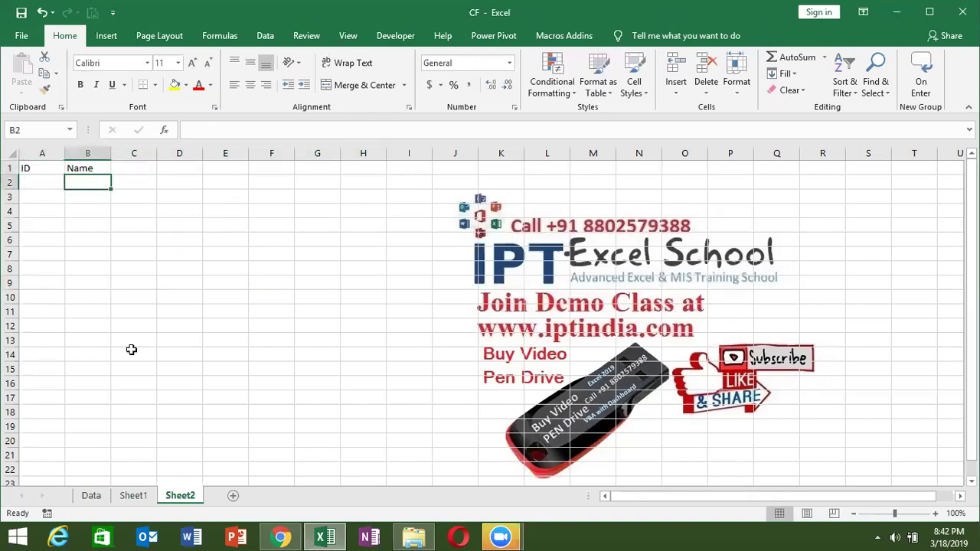
pyautogui.press('Left')
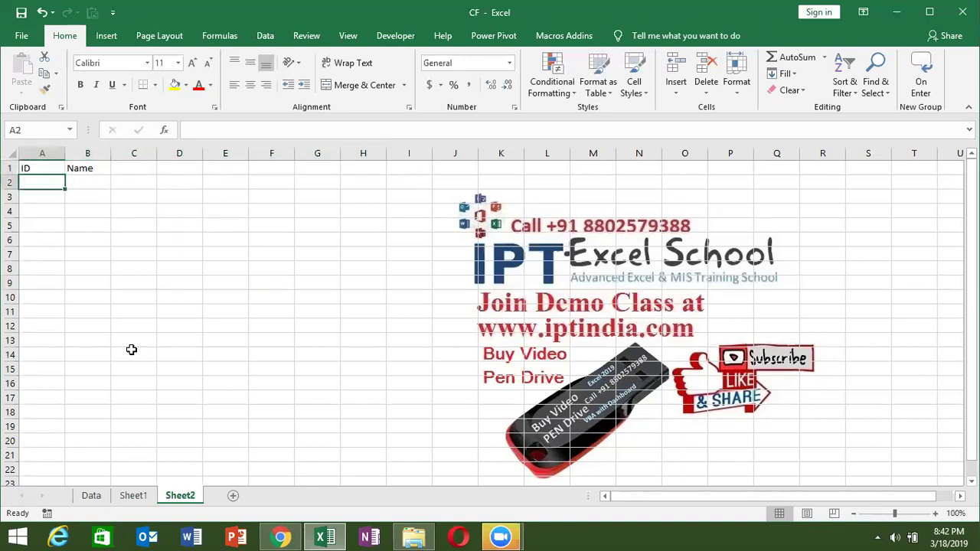
# Enter ID 1 with a first name in row 2, and ID 2 in A3
pyautogui.write('1')
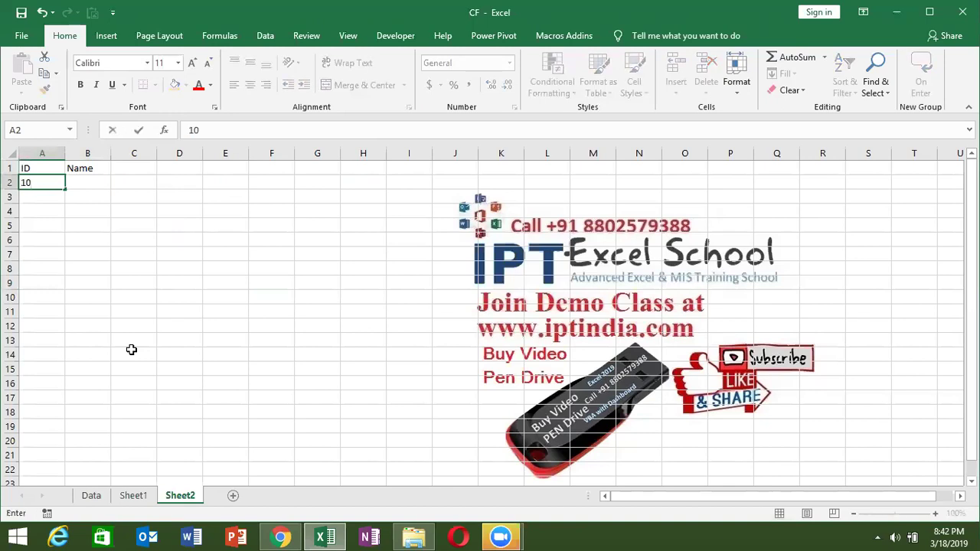
pyautogui.press('Tab')
pyautogui.write('Puja')
pyautogui.press('Return')
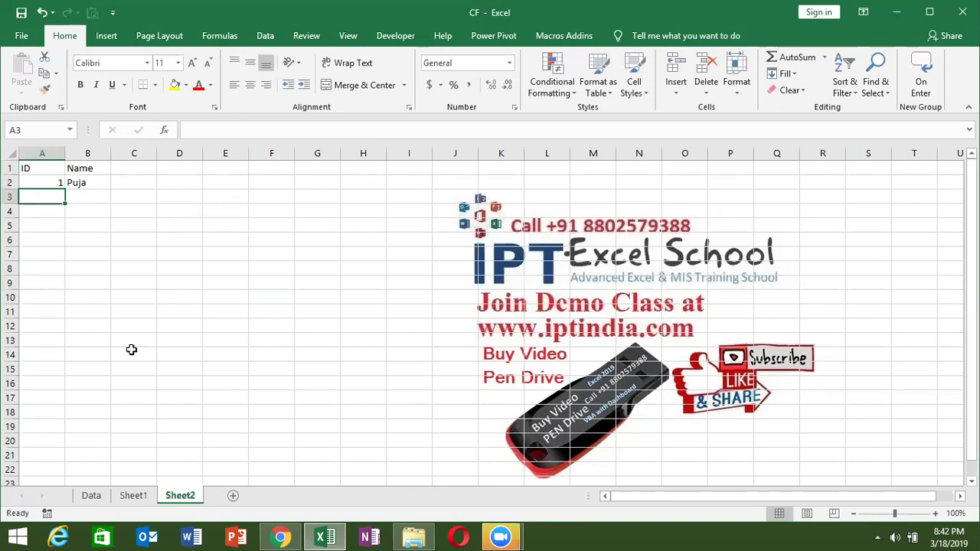
pyautogui.write('2')
pyautogui.press('Tab')
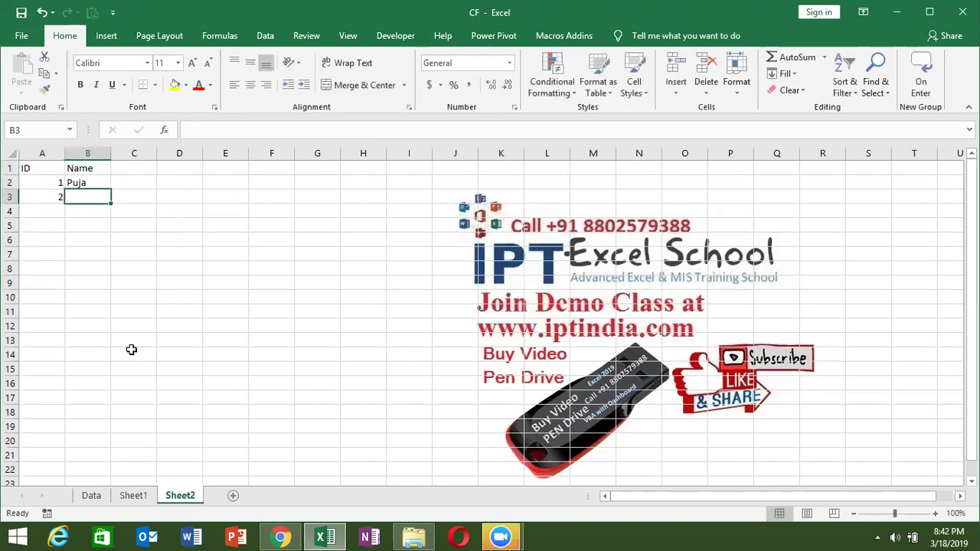
# Clear A3 and begin an =IF( formula referencing B3
pyautogui.press('Left')
pyautogui.press('Delete')
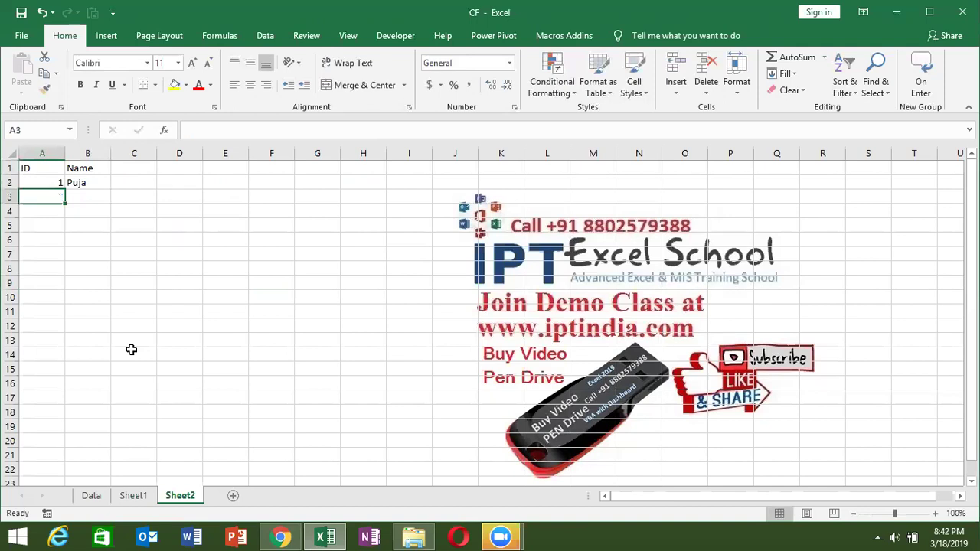
pyautogui.write('=IF(')
pyautogui.press('Right')
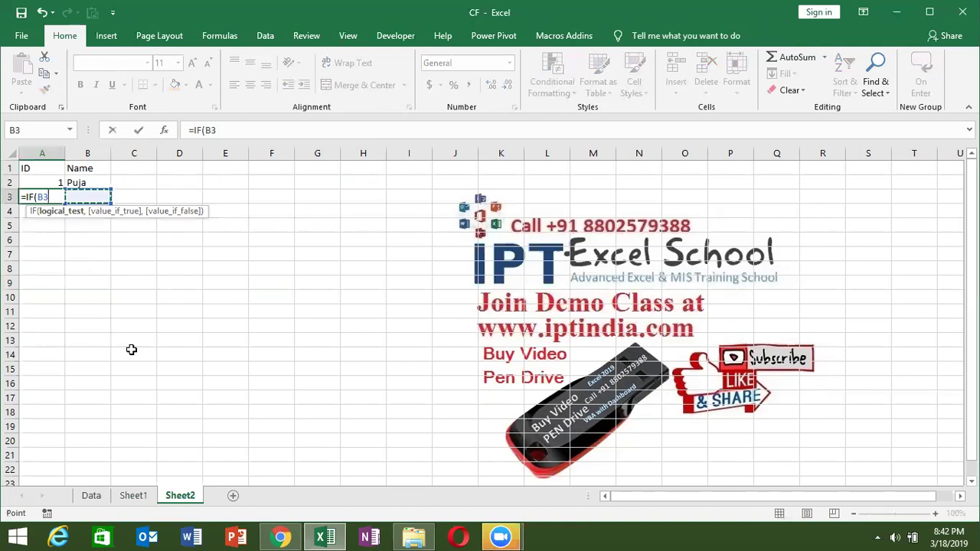
# Enter =IF(B3>0,A2+1,"") in A3 to number the next name
pyautogui.write('>0')
pyautogui.write(',')
pyautogui.press('Up')
pyautogui.write('+1')
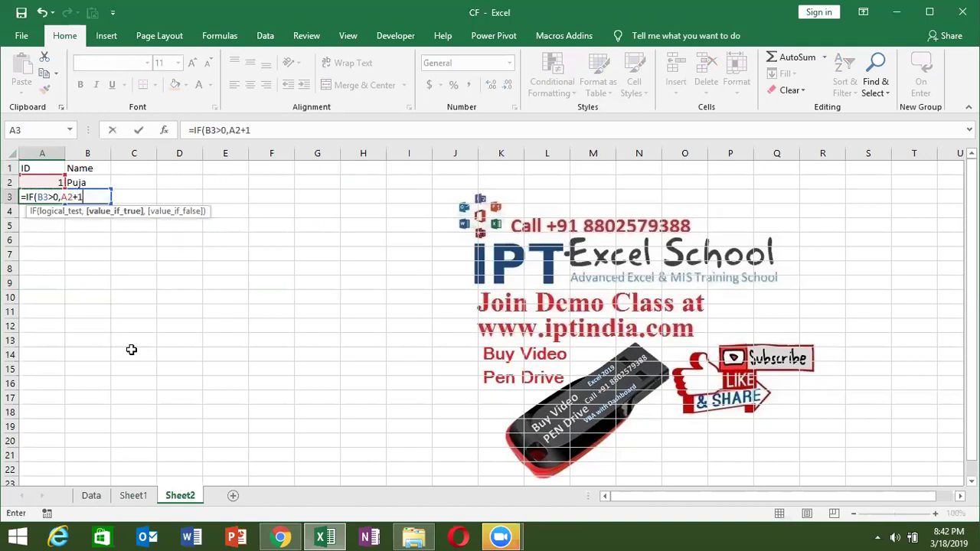
pyautogui.write(',')
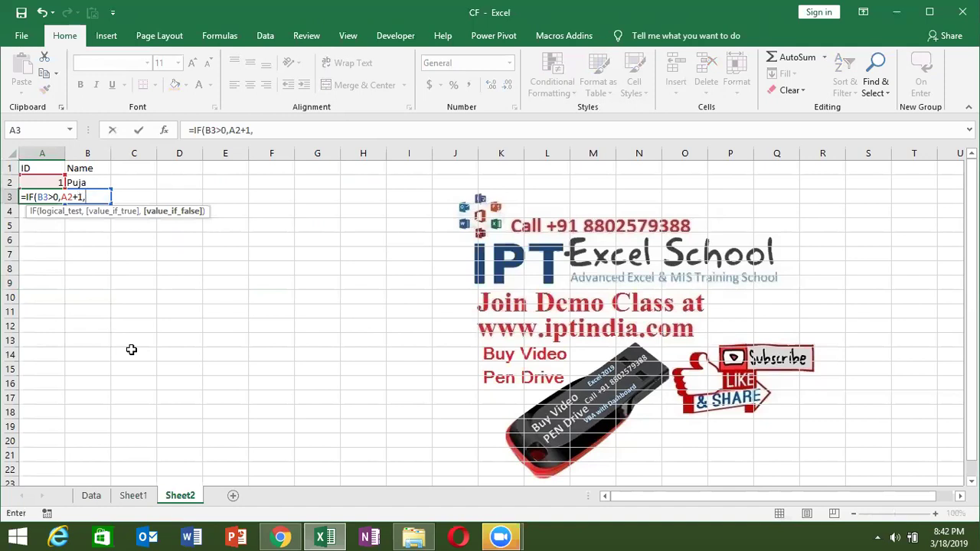
pyautogui.write('"')
pyautogui.write('"')
pyautogui.press('Return')
# Fill the A3 formula down through A23, then go to B3 for the next name
pyautogui.press('Up')
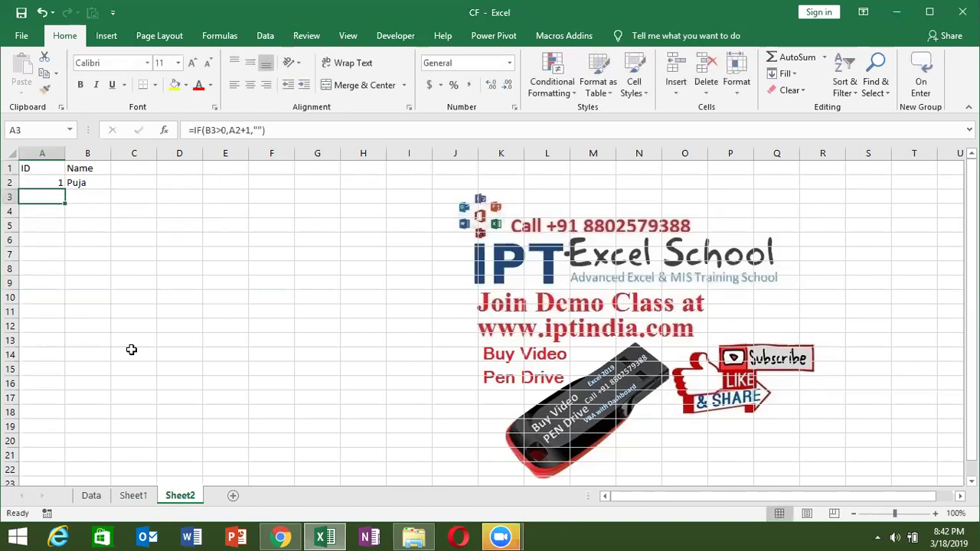
pyautogui.hotkey('shift', 'Down')
pyautogui.hotkey('shift', 'Down')
pyautogui.hotkey('shift', 'Down')
pyautogui.hotkey('shift', 'Down')
pyautogui.hotkey('shift', 'Down')
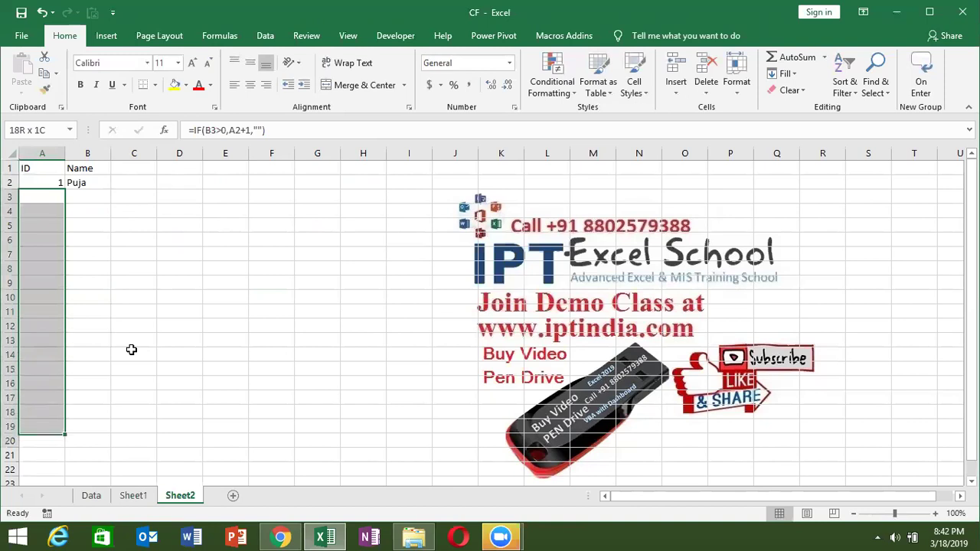
pyautogui.hotkey('shift', 'Down')
pyautogui.hotkey('shift', 'Down')
pyautogui.hotkey('shift', 'Down')
pyautogui.hotkey('ctrl', 'd')
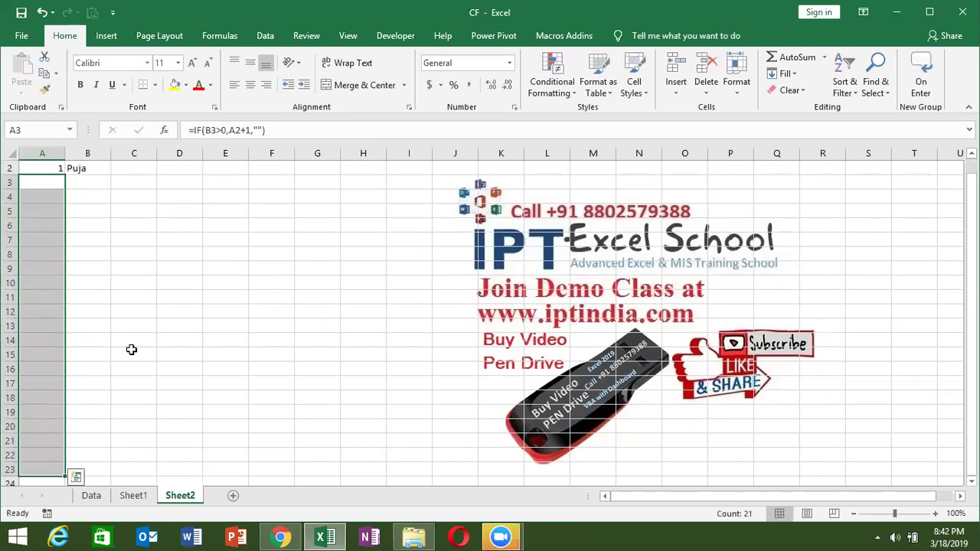
pyautogui.hotkey('ctrl', 'Home')
pyautogui.press('Right')
pyautogui.press('Down')
pyautogui.press('Down')
# Enter the second, third and fourth names in B3:B5, producing IDs 2–4
pyautogui.write('m')
pyautogui.press('Return')
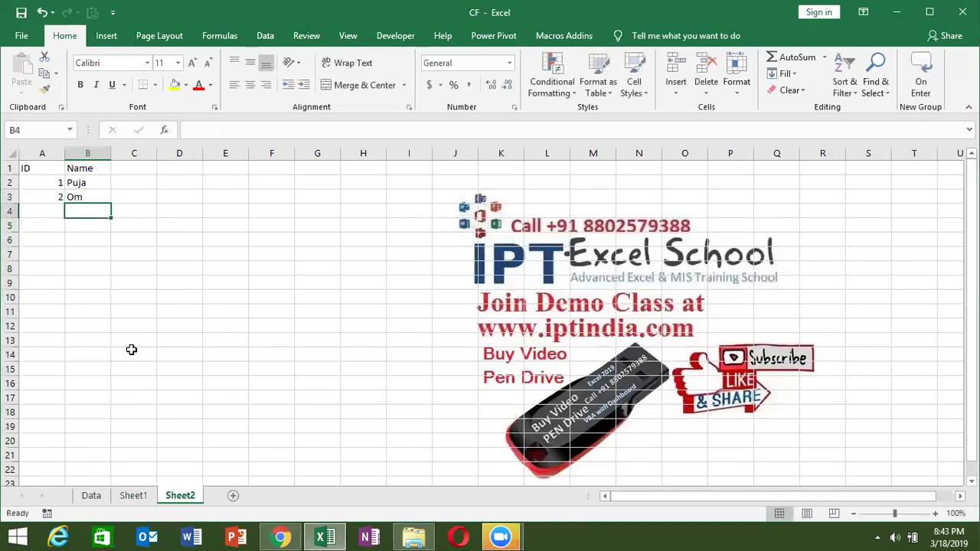
pyautogui.write('Kavita')
pyautogui.press('Return')
pyautogui.write('Neeraj')
pyautogui.press('Return')
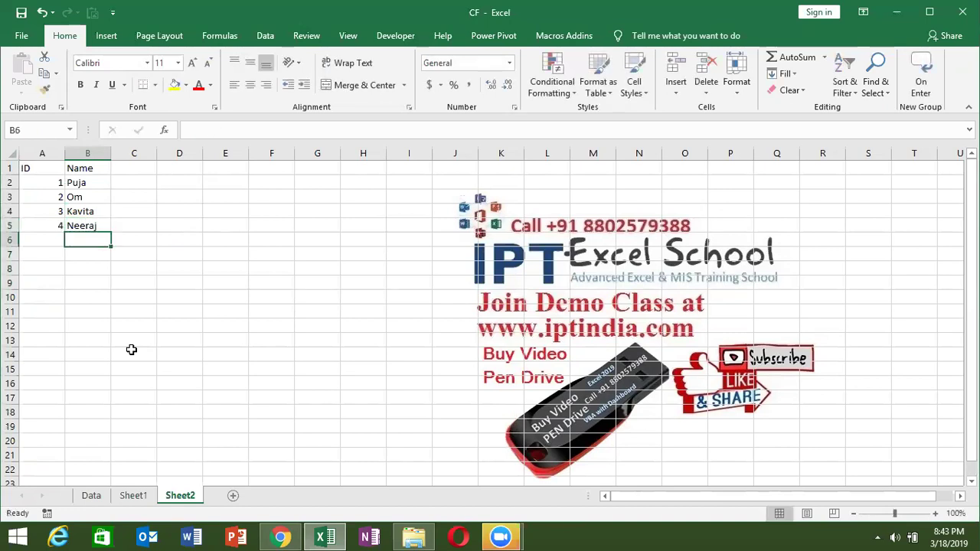
# Inspect A3's IF formula unchanged and check the copy in A7
pyautogui.doubleClick(44, 198)
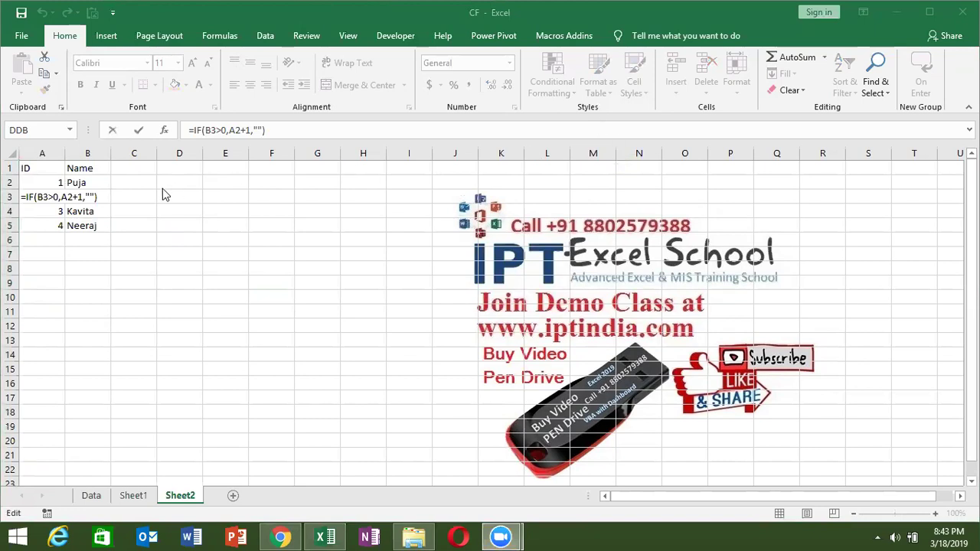
pyautogui.click(101, 197)
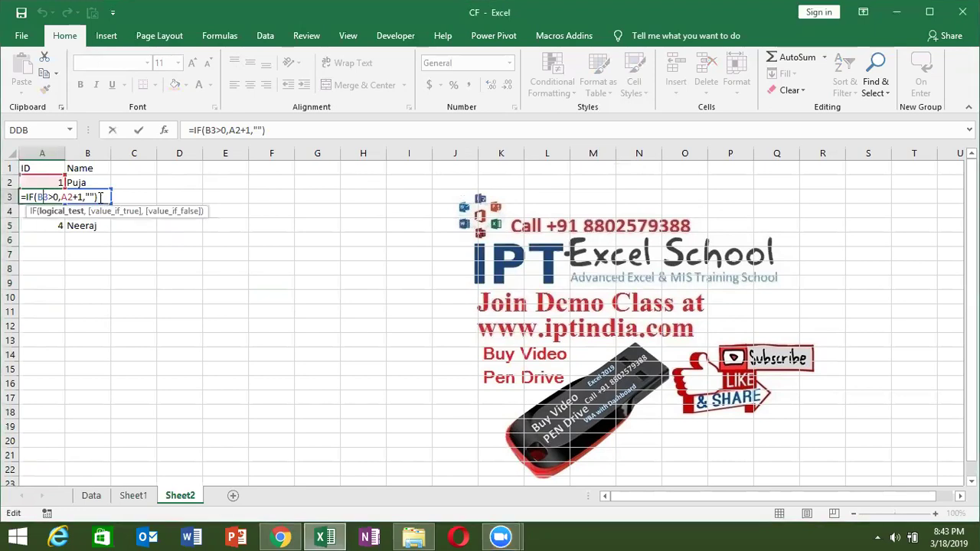
pyautogui.press('Return')
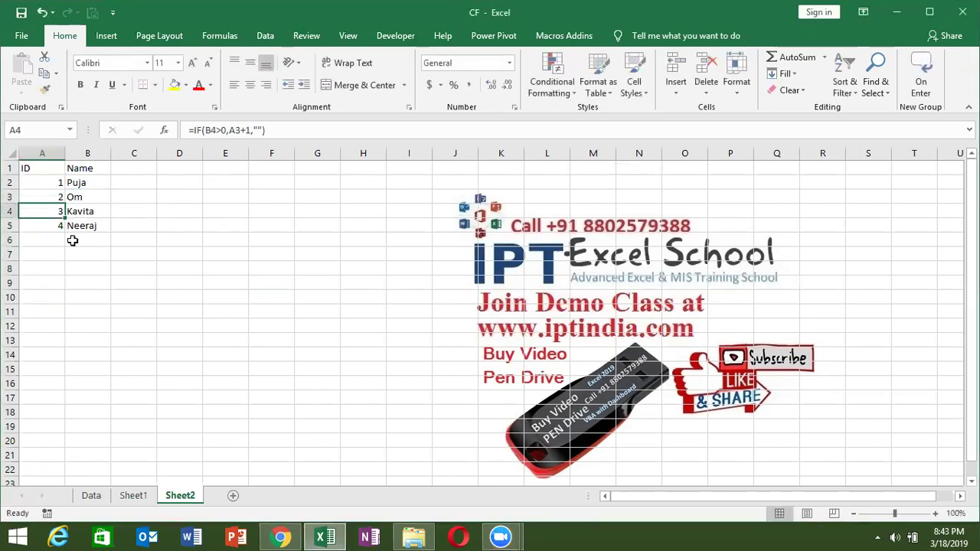
pyautogui.click(59, 252)
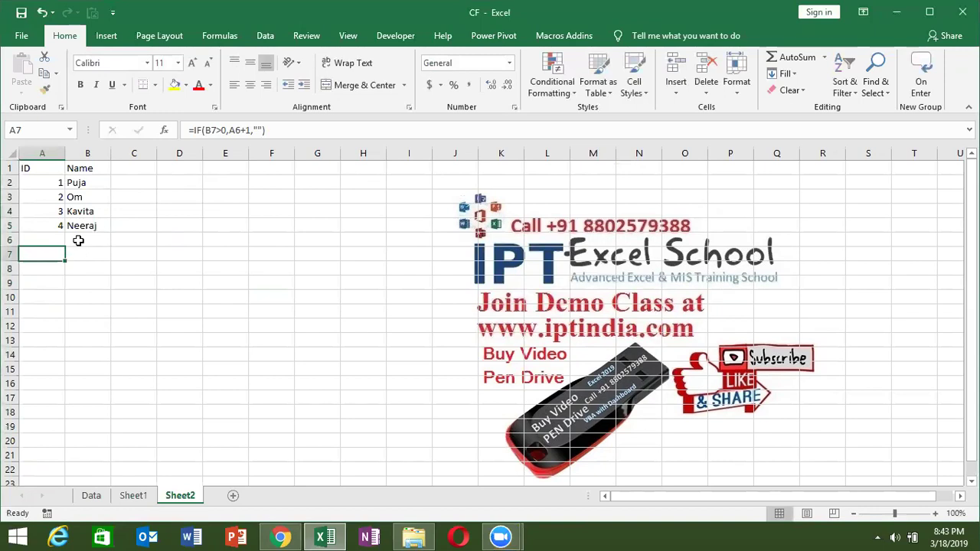
# Leave row 6 blank and type a name in B7, so A7 shows #VALUE!
pyautogui.click(78, 240)
pyautogui.press('Down')
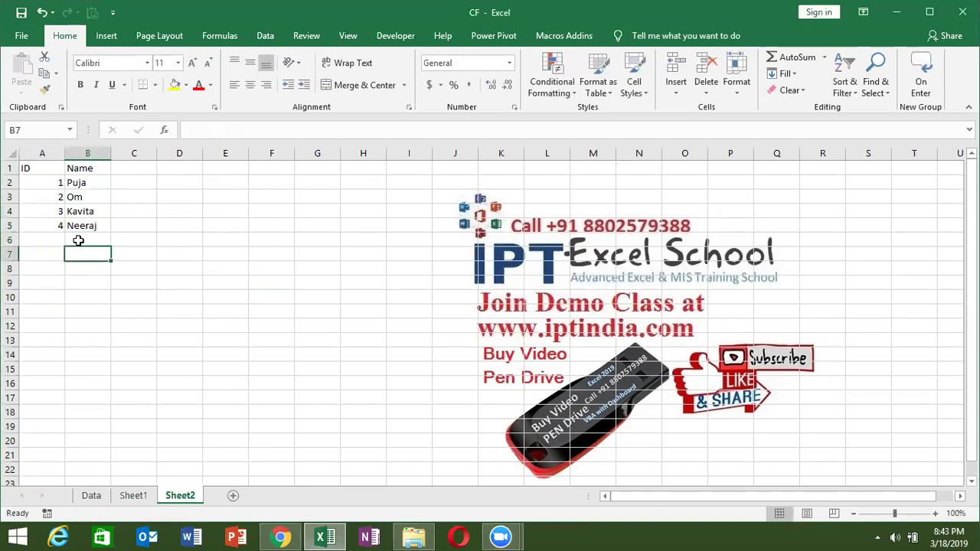
pyautogui.write('inder')
pyautogui.press('Return')
pyautogui.press('Up')
pyautogui.press('Left')
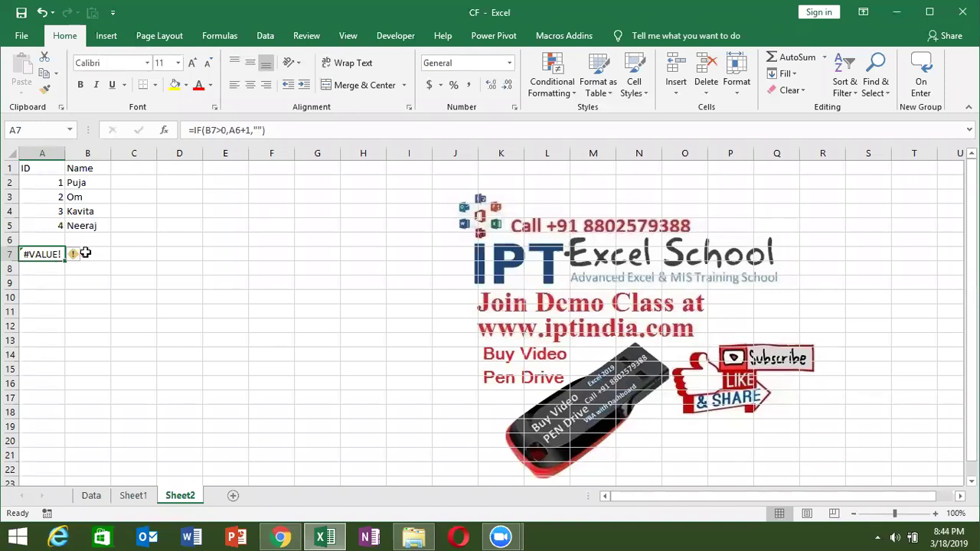
# Examine A7's #VALUE! formula, highlighting its "" part, and leave it unchanged
pyautogui.click(85, 254)
pyautogui.click(47, 261)
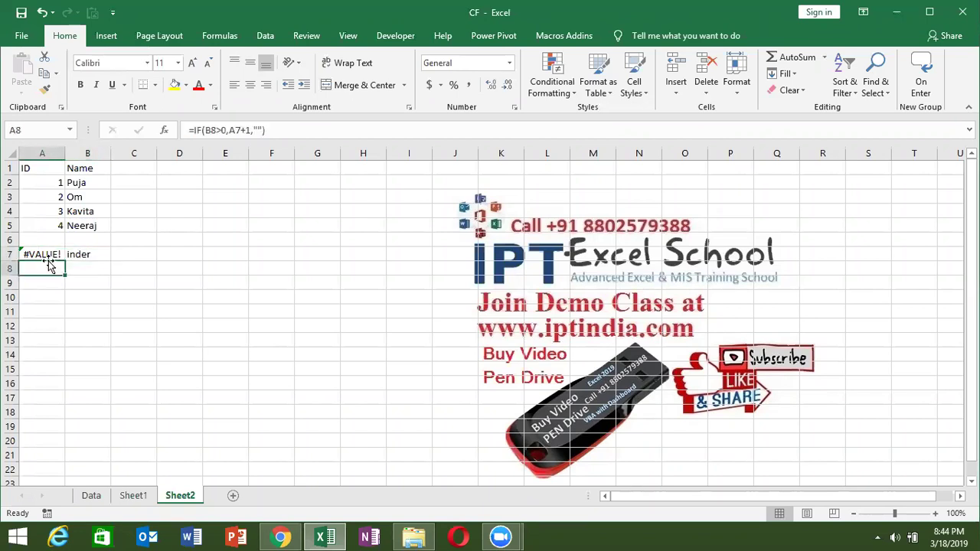
pyautogui.press('Right')
pyautogui.click(48, 263)
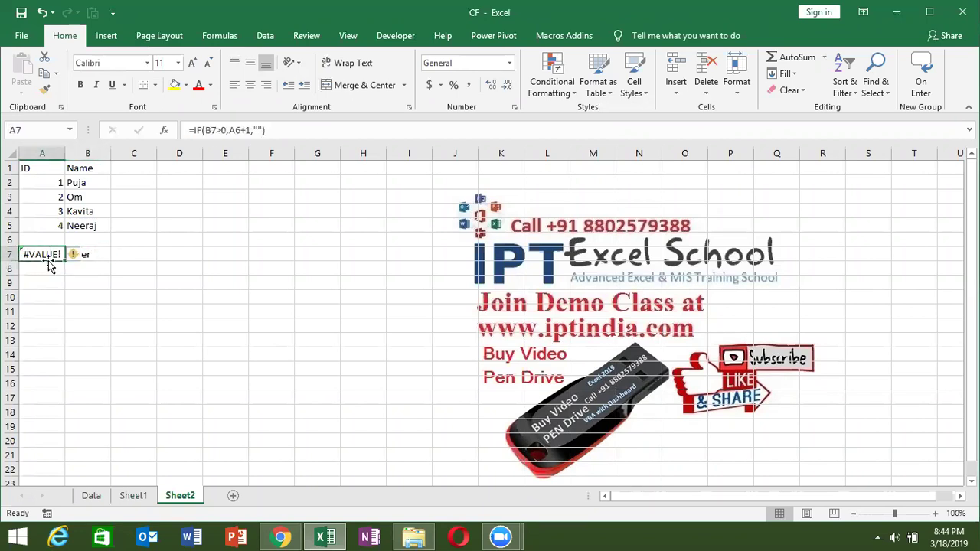
pyautogui.press('Right')
pyautogui.click(48, 263)
pyautogui.doubleClick(46, 256)
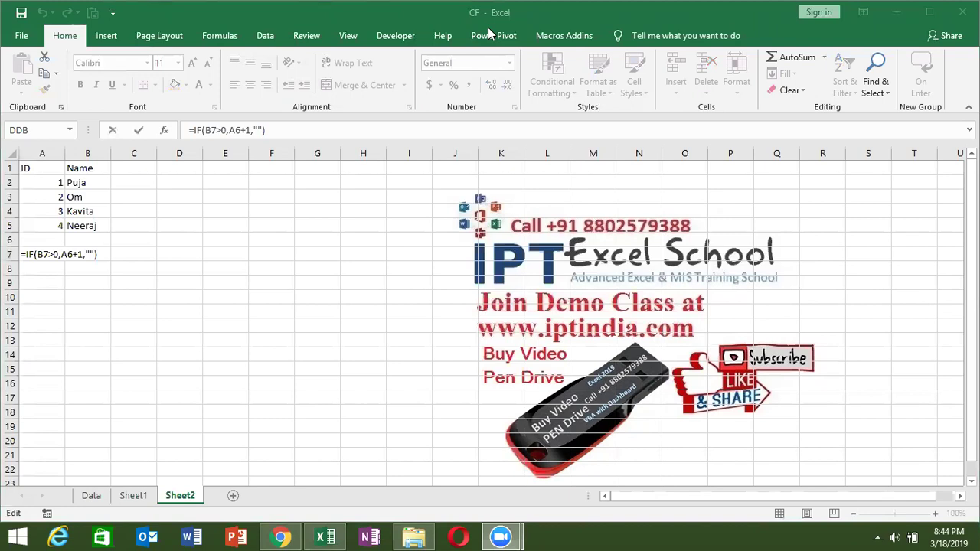
pyautogui.click(89, 254)
pyautogui.moveTo(89, 255); pyautogui.dragTo(91, 256)
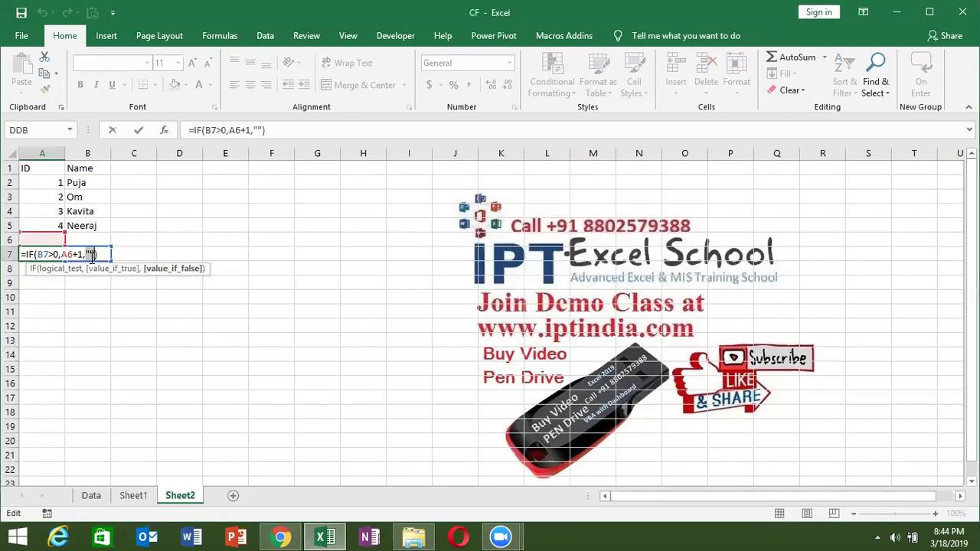
pyautogui.press('Return')
pyautogui.press('Up')
# Move to C2, beside the first name in B2
pyautogui.click(92, 256)
pyautogui.press('Up')
pyautogui.press('Up')
pyautogui.press('Up')
pyautogui.press('Up')
pyautogui.press('Up')
pyautogui.press('Up')
pyautogui.press('Down')
pyautogui.press('Right')
# Enter =IF(B2>0,MAX($C$1:C1)+1,"") in C2 with an absolute $C$1, showing 1
pyautogui.write('=')
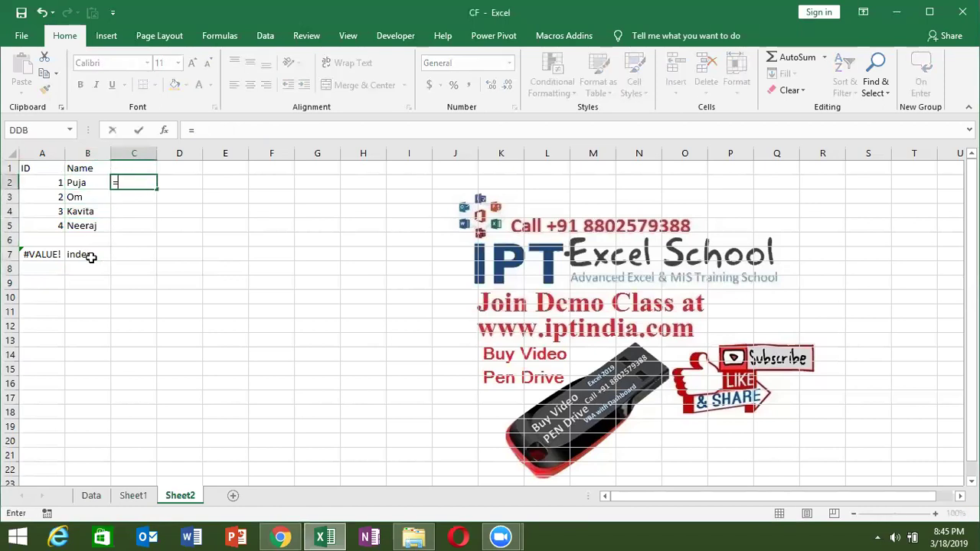
pyautogui.write('if')
pyautogui.press('Tab')
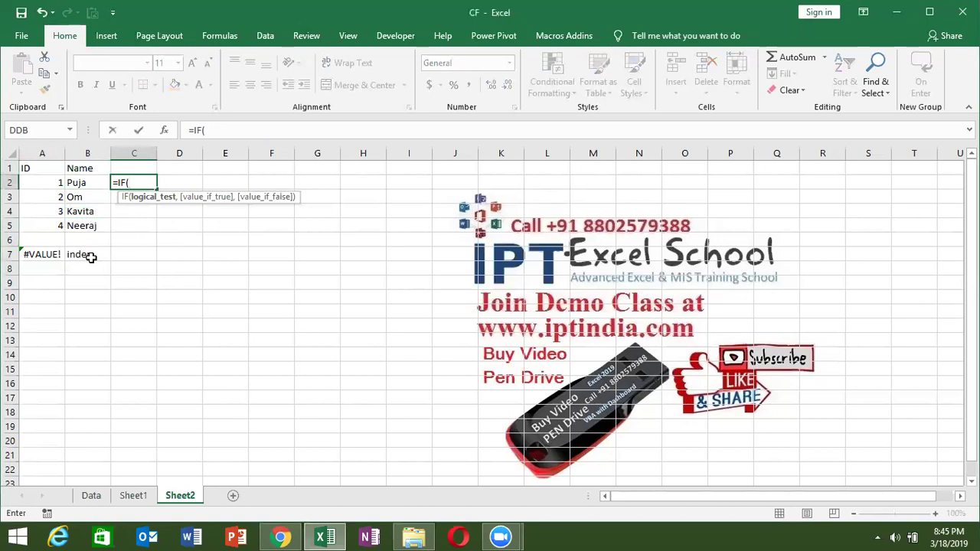
pyautogui.press('Left')
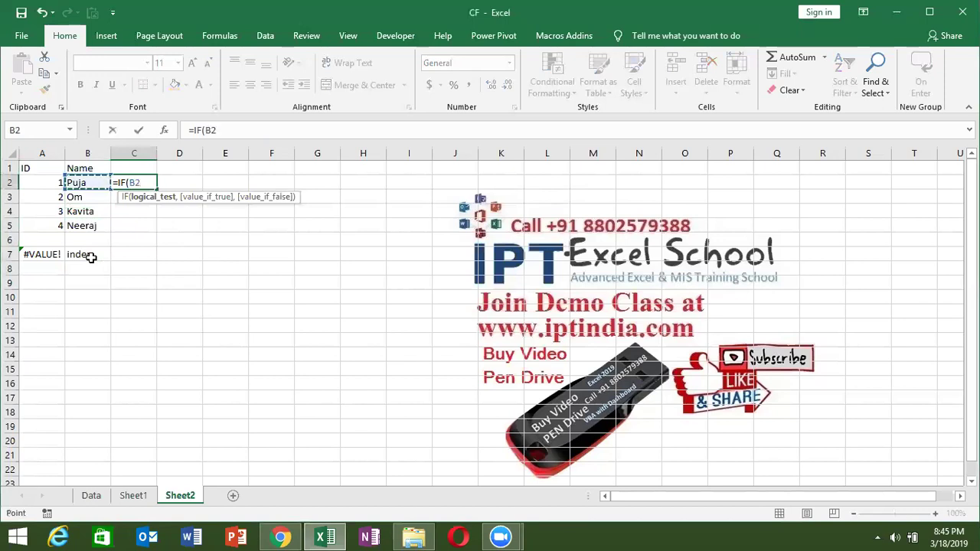
pyautogui.write('>0,max')
pyautogui.press('Tab')
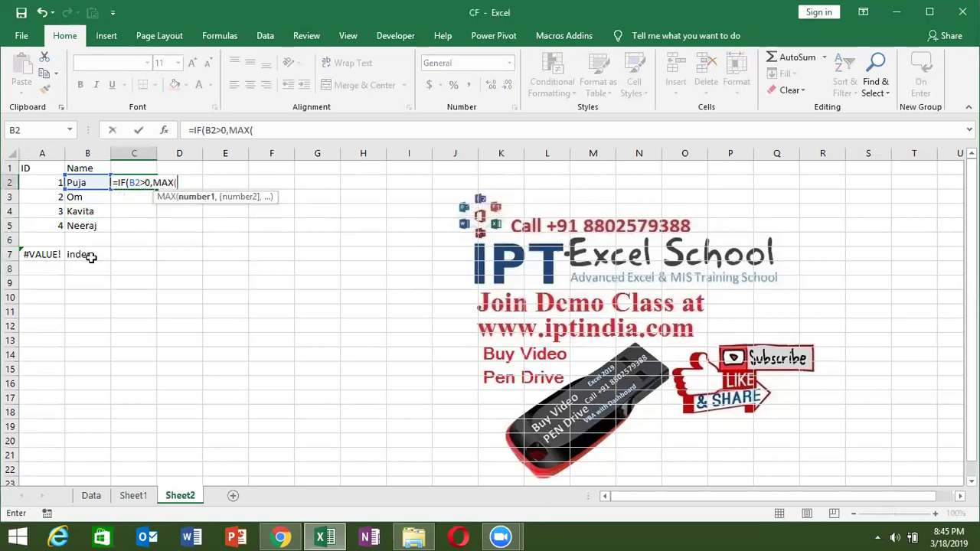
pyautogui.press('Up')
pyautogui.write(':')
pyautogui.press('Up')
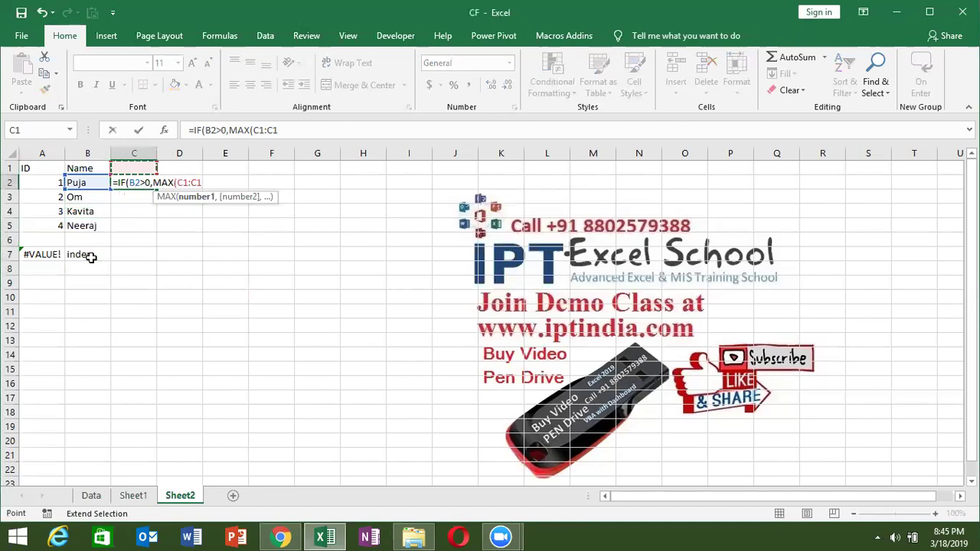
pyautogui.write(')+1,"")')
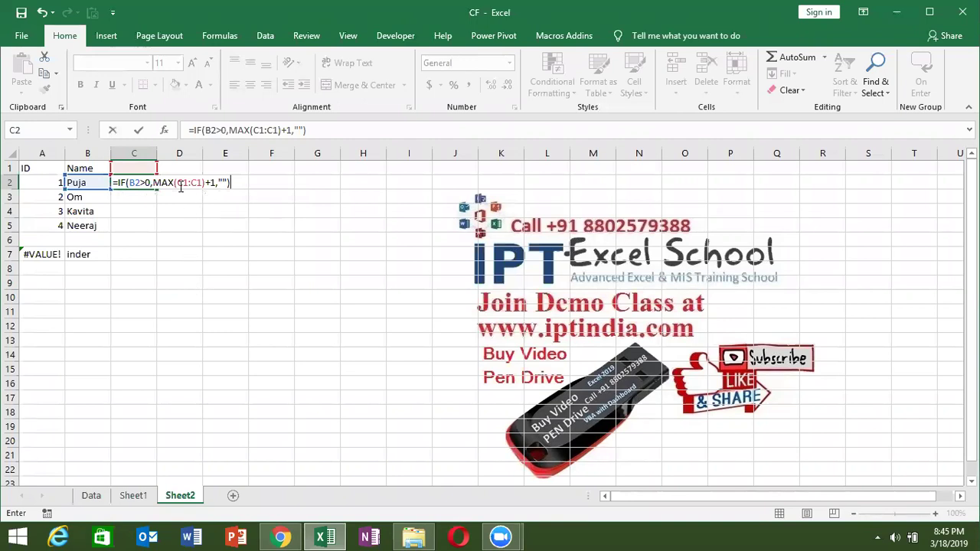
pyautogui.click(181, 184)
pyautogui.press('F4')
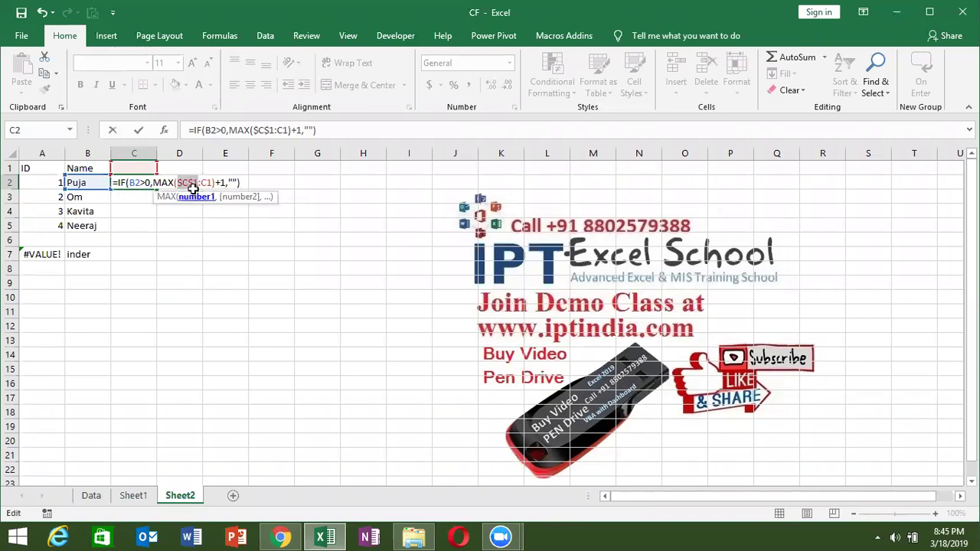
pyautogui.hotkey('ctrl', 'Return')
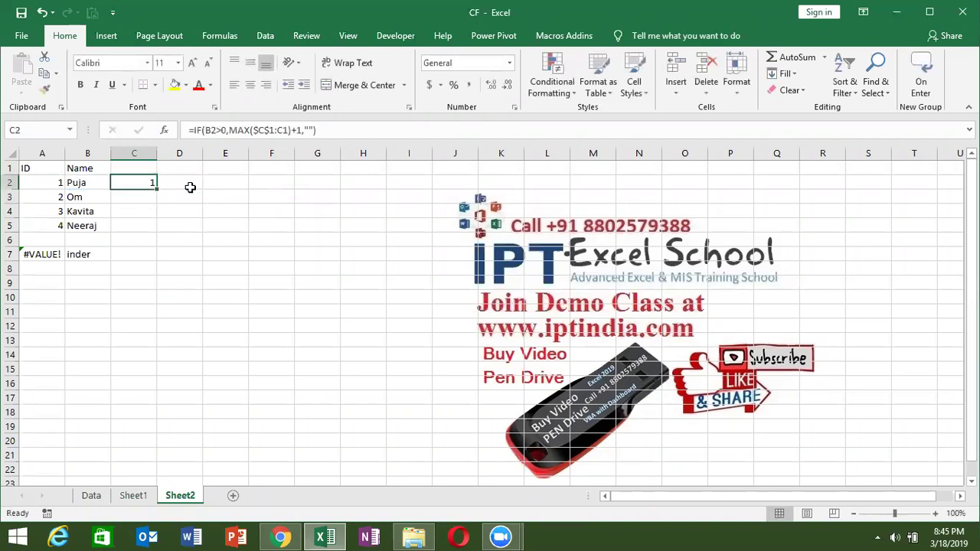
# Fill C2's serial formula down to C9 and review the C3 and C2 formulas
pyautogui.moveTo(159, 212); pyautogui.dragTo(165, 285)
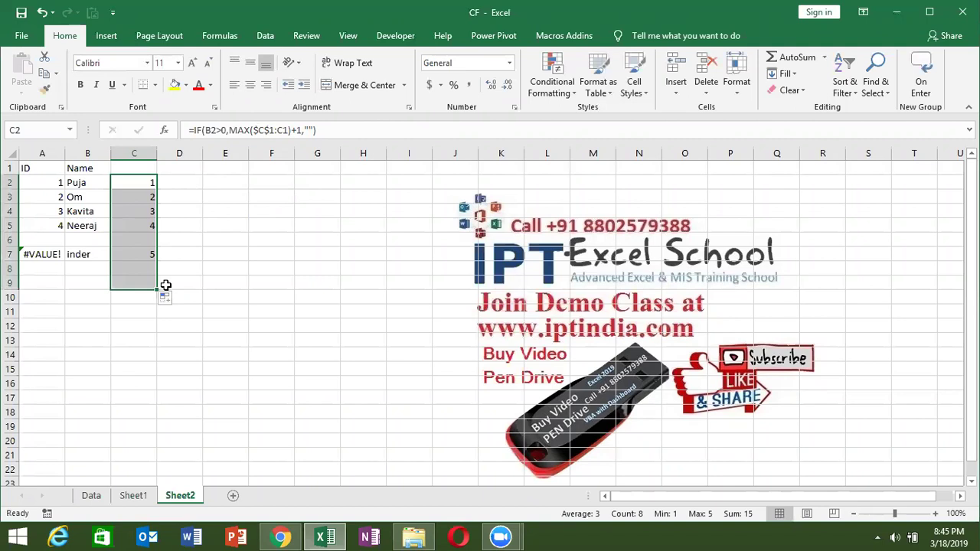
pyautogui.click(147, 210)
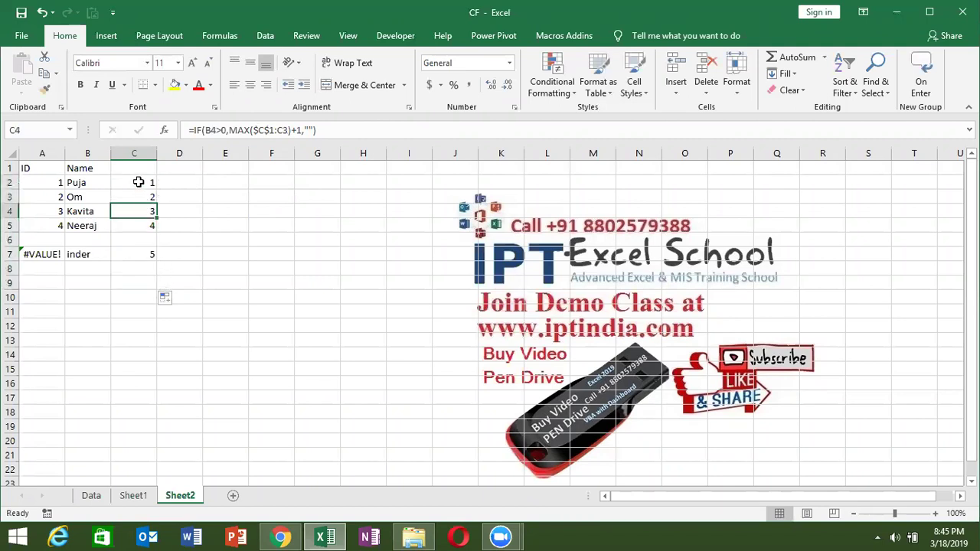
pyautogui.click(146, 198)
pyautogui.doubleClick(146, 198)
pyautogui.press('Escape')
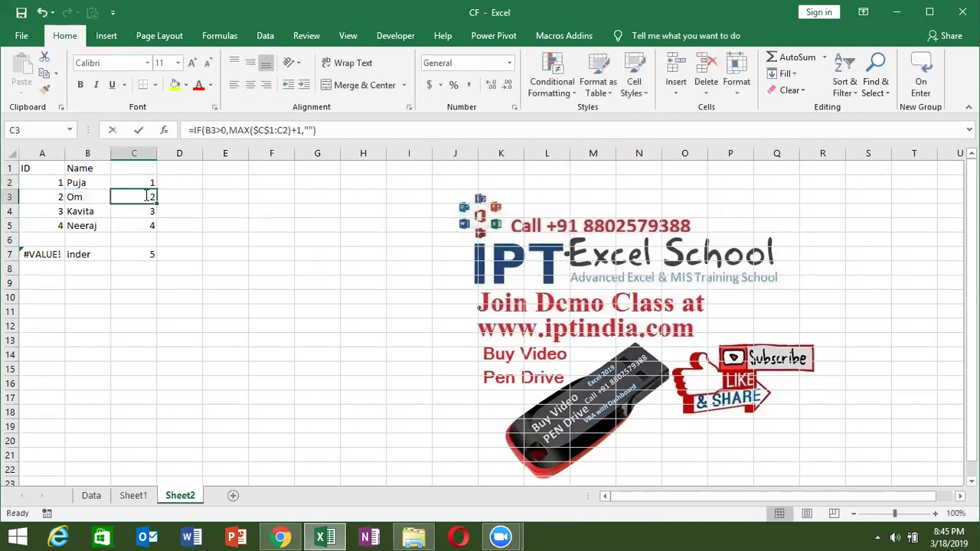
pyautogui.write('`')
pyautogui.press('Escape')
pyautogui.doubleClick(144, 184)
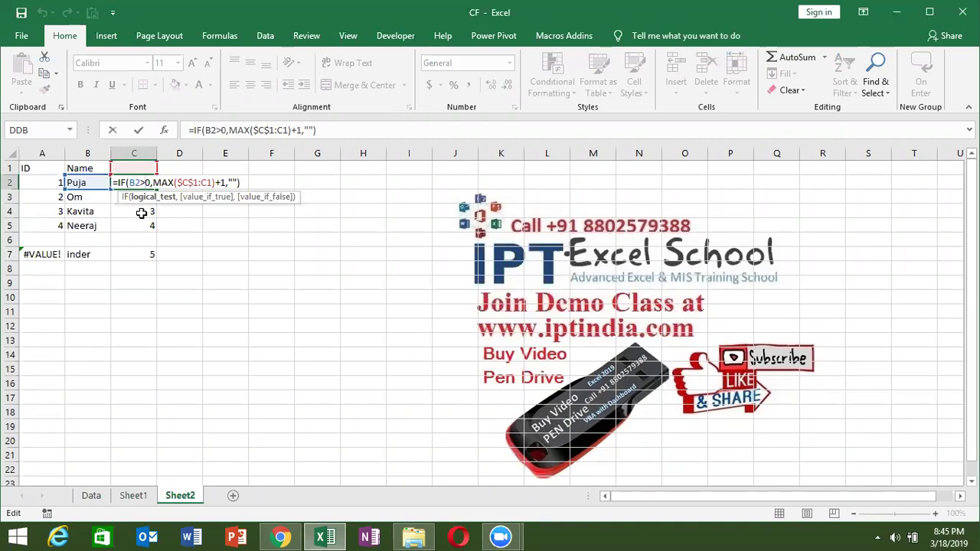
pyautogui.press('Return')
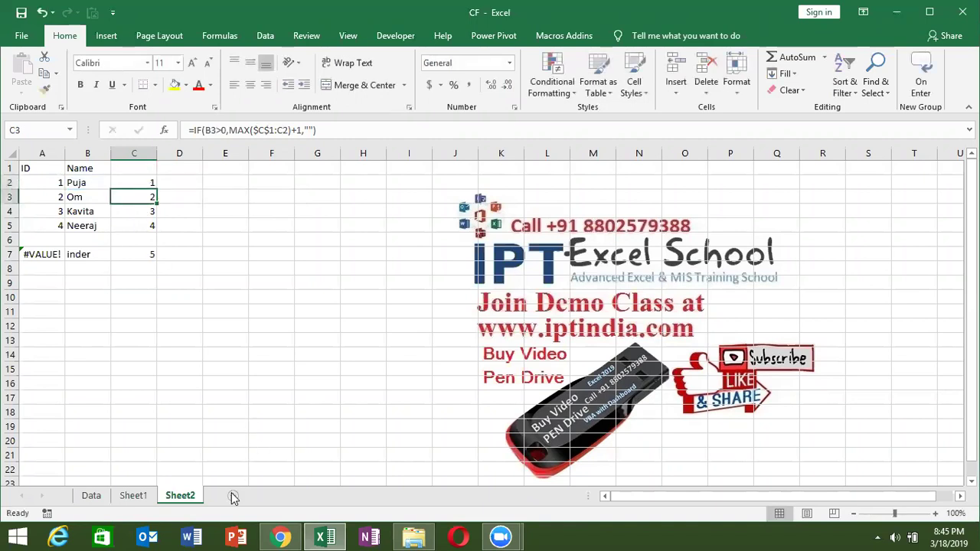
# On a new sheet, type the Name header and a first name, then autofill names to A90
pyautogui.click(233, 495)
pyautogui.write('Name')
pyautogui.press('Return')
pyautogui.write('Puja')
pyautogui.press('Return')
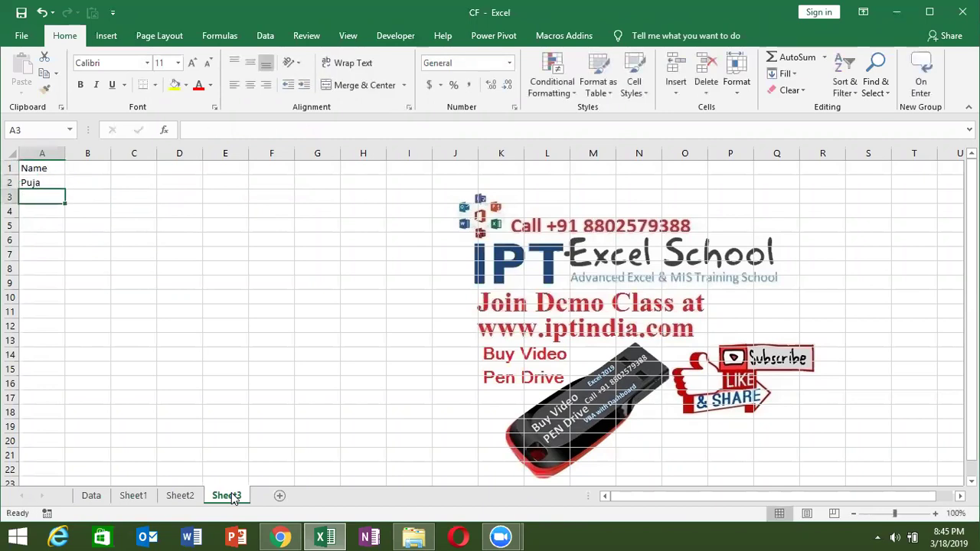
pyautogui.press('Up')
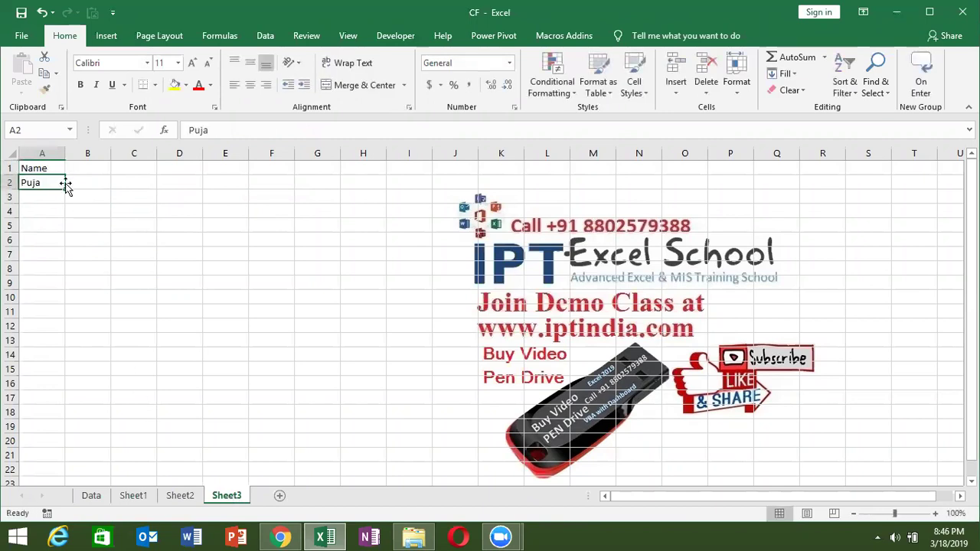
pyautogui.moveTo(67, 187); pyautogui.dragTo(66, 505)
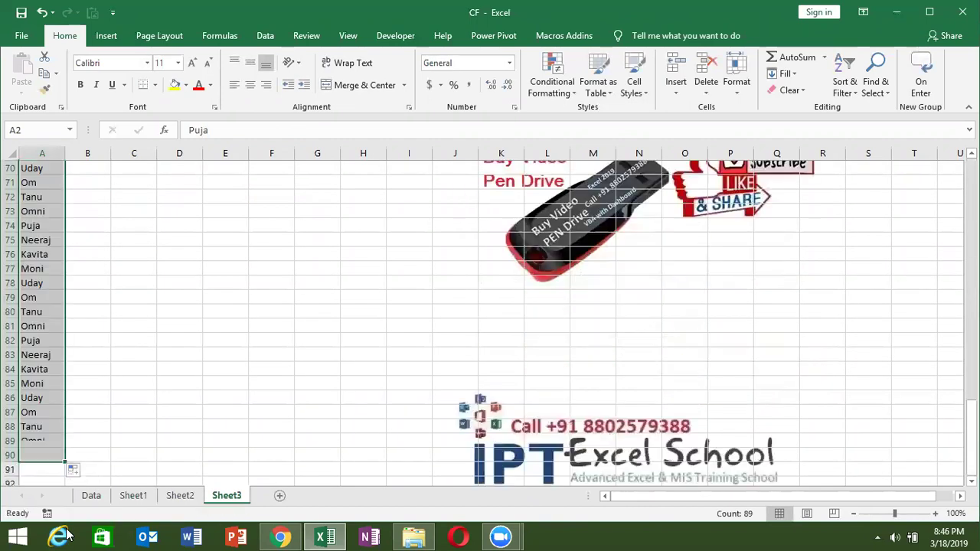
# Custom-sort the name list A to Z by Name, treating row 1 as headers
pyautogui.hotkey('ctrl', 'Home')
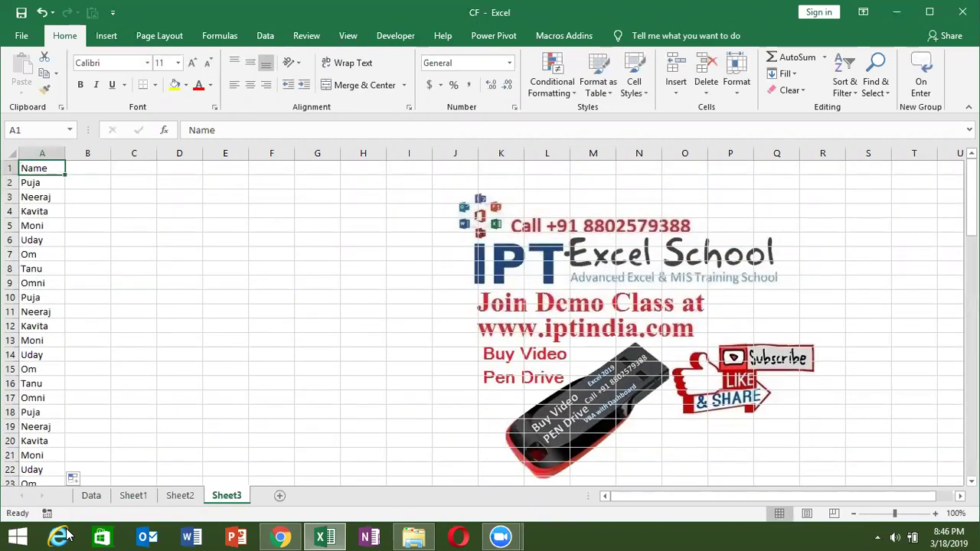
pyautogui.hotkey('ctrl', 'shift', 'Down')
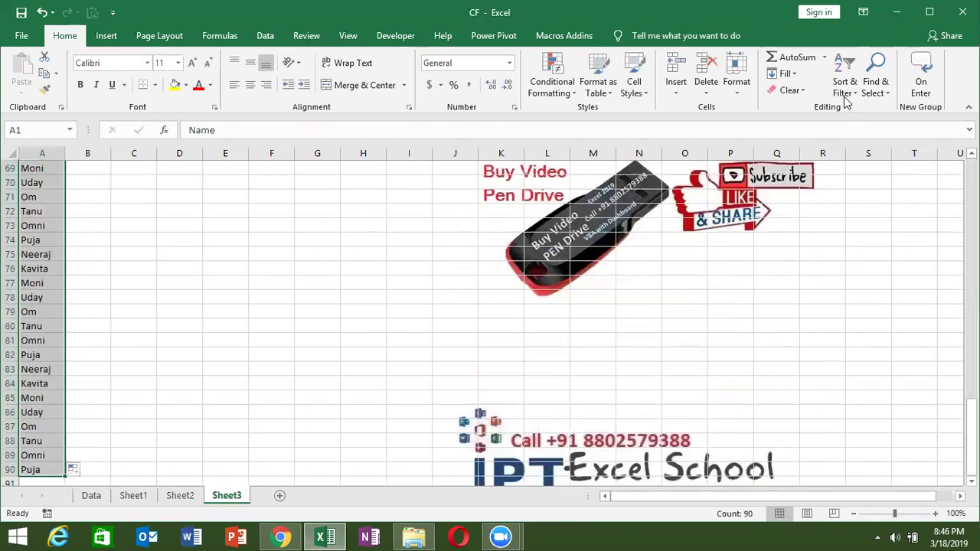
pyautogui.click(844, 90)
pyautogui.click(869, 147)
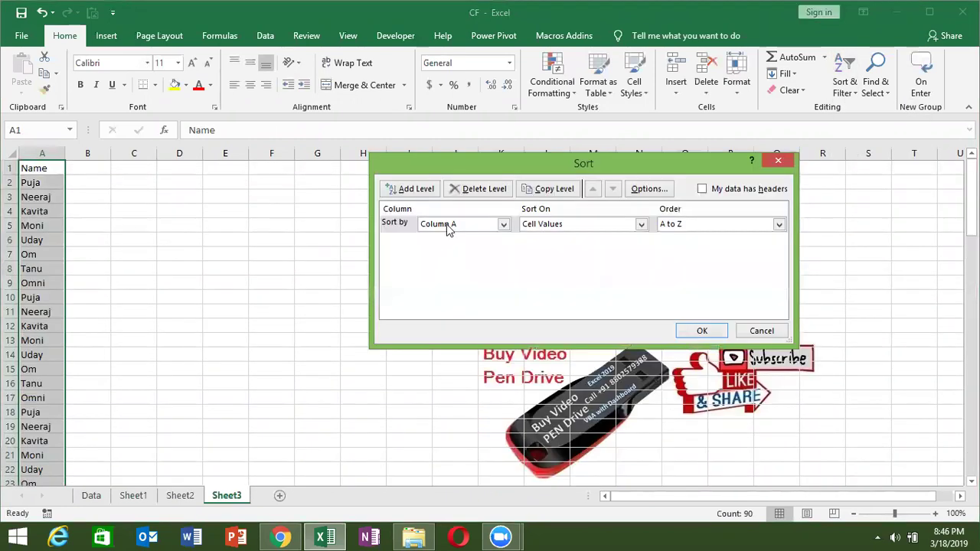
pyautogui.click(449, 231)
pyautogui.click(705, 192)
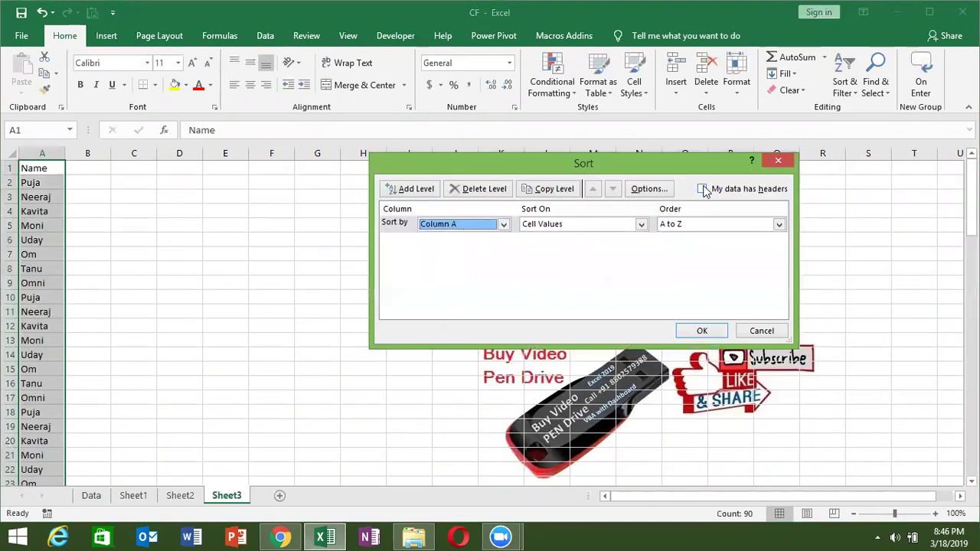
pyautogui.click(703, 189)
pyautogui.click(475, 231)
pyautogui.click(471, 233)
pyautogui.click(702, 332)
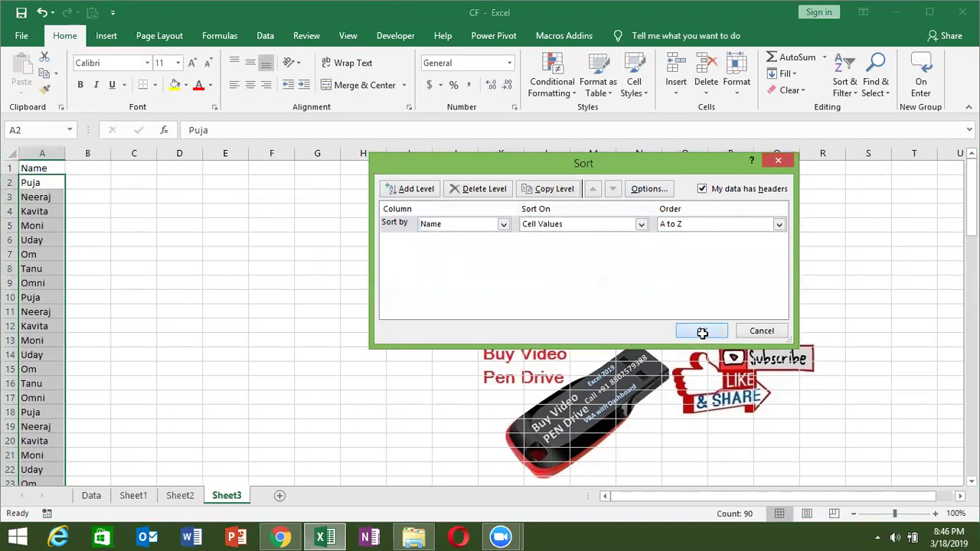
pyautogui.click(124, 228)
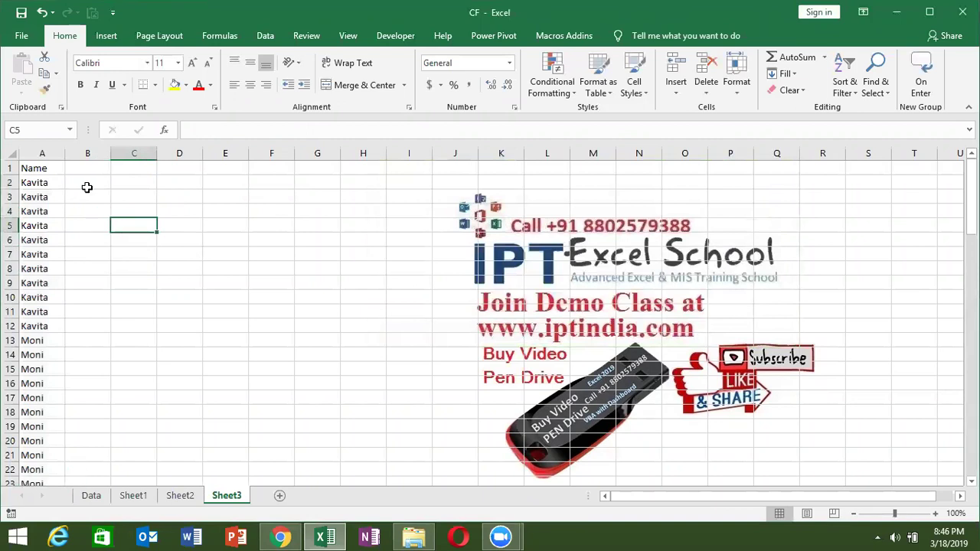
pyautogui.click(88, 188)
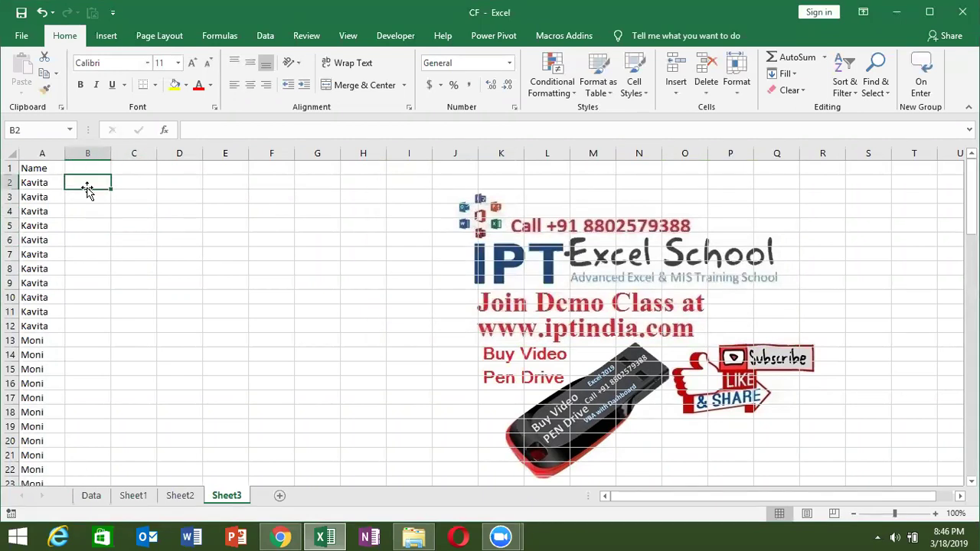
# Type a test U in B2, then clear it
pyautogui.write('U')
pyautogui.press('Return')
pyautogui.press('Return')
pyautogui.press('Return')
pyautogui.press('Return')
pyautogui.press('Return')
pyautogui.click(87, 188)
pyautogui.press('Delete')
# Enter =IF(A2=A1,"D","U") in B2, which displays U
pyautogui.write('I')
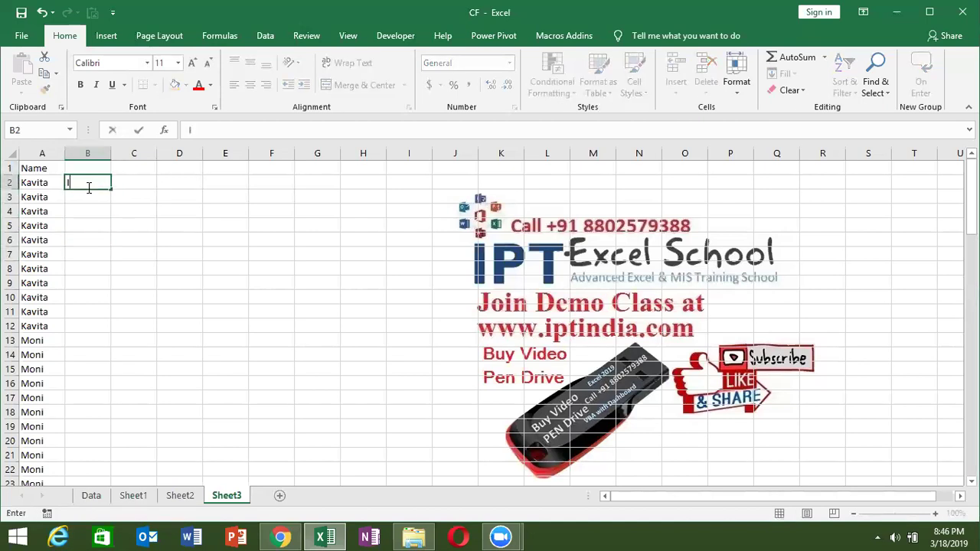
pyautogui.press('BackSpace')
pyautogui.write('=IF(')
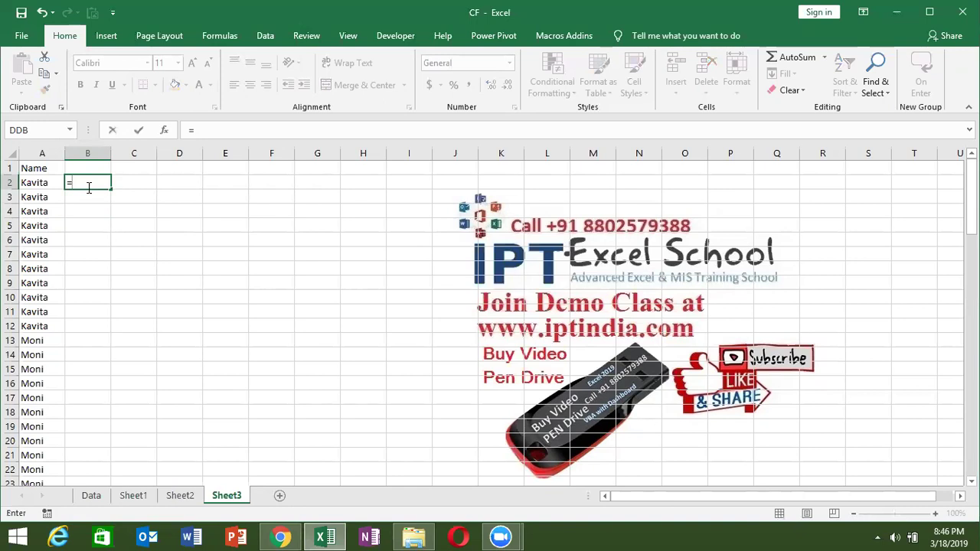
pyautogui.click(49, 187)
pyautogui.write('=')
pyautogui.press('Up')
pyautogui.press('Left')
pyautogui.write(',')
pyautogui.write('D')
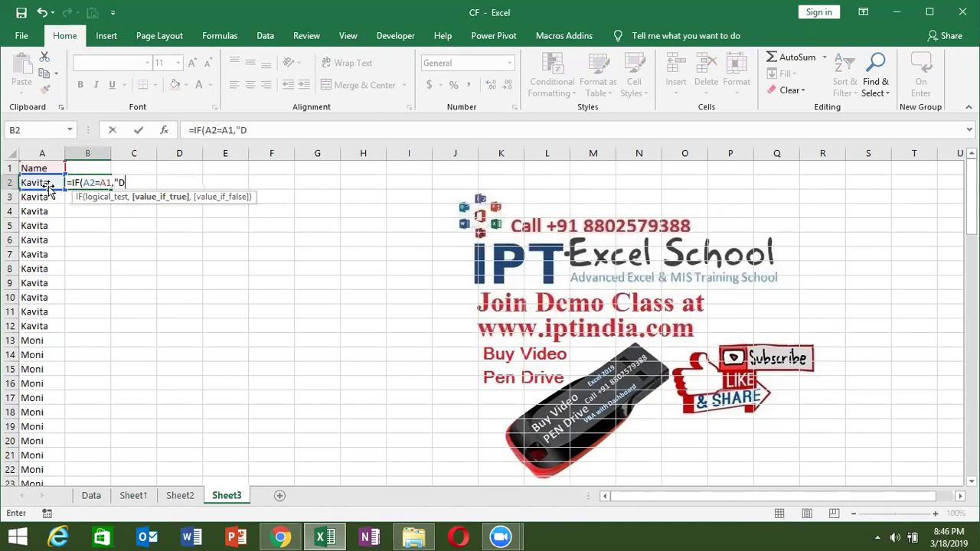
pyautogui.write(',')
pyautogui.write('u')
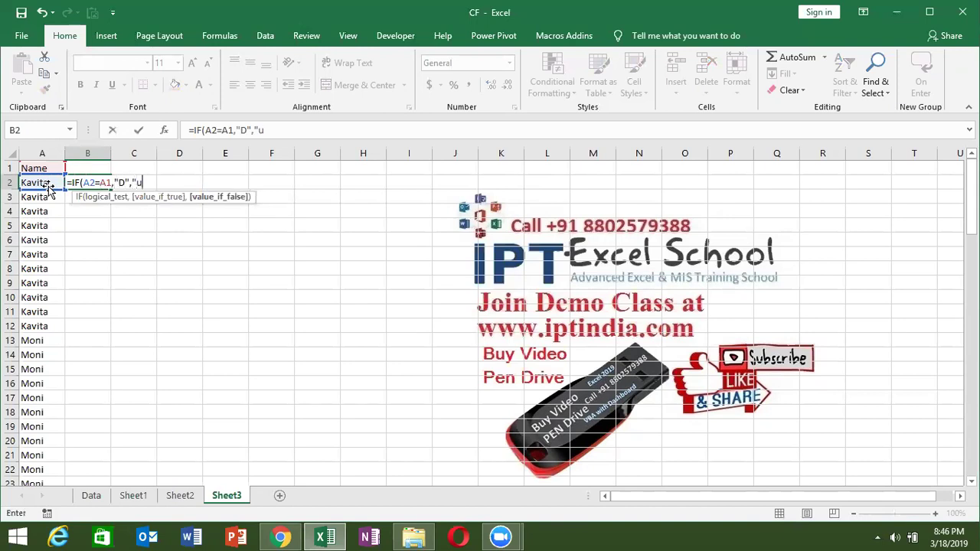
pyautogui.write('U')
pyautogui.write(')')
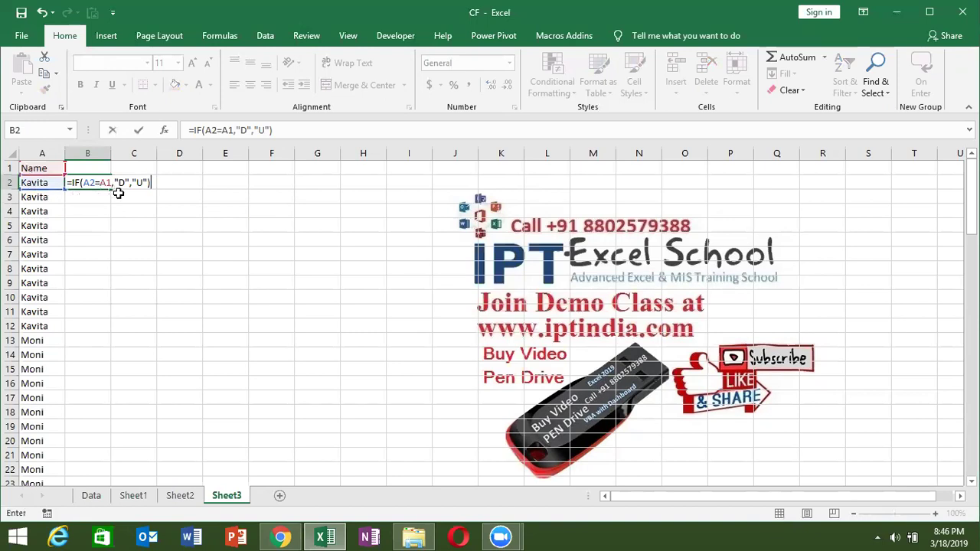
pyautogui.press('Return')
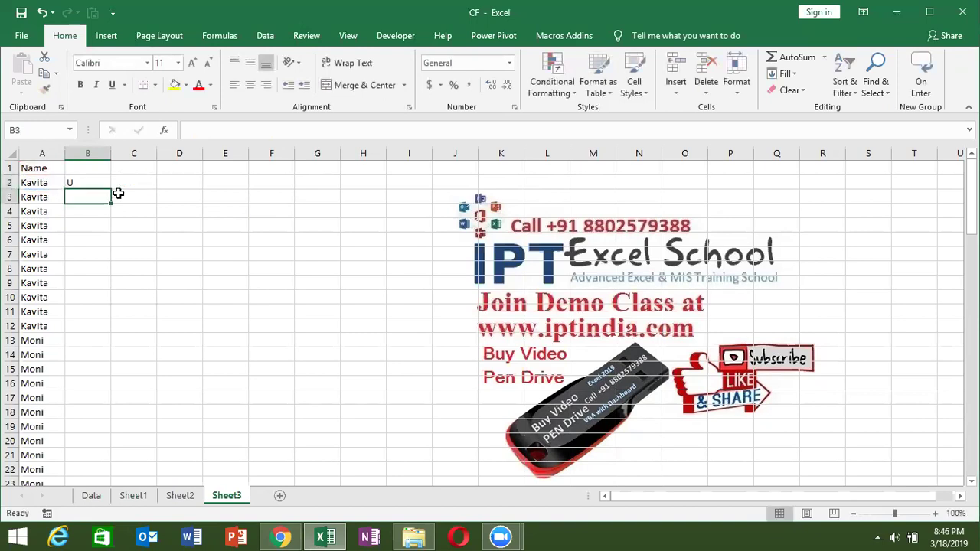
pyautogui.press('Up')
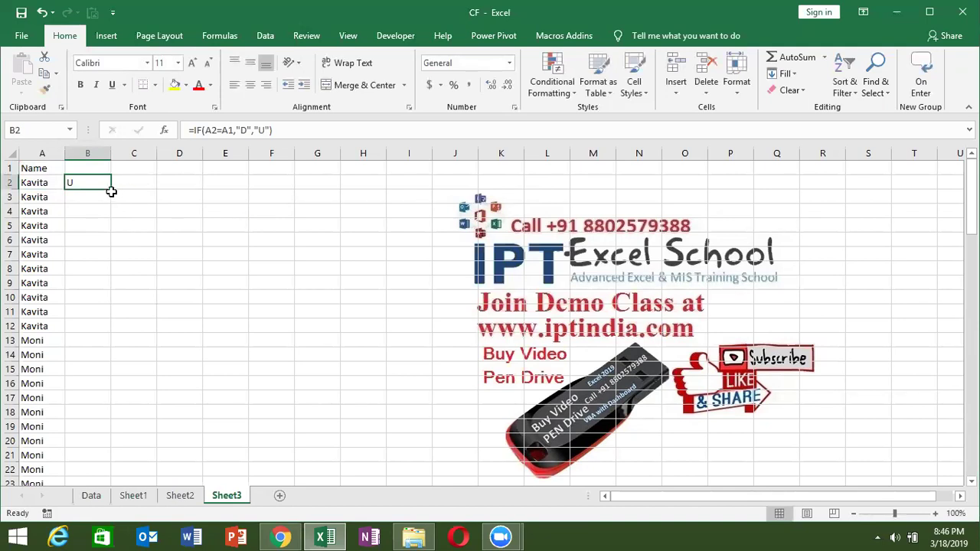
# Copy B2's D/U formula down to B90 and check B13's formula
pyautogui.click(108, 197)
pyautogui.click(100, 182)
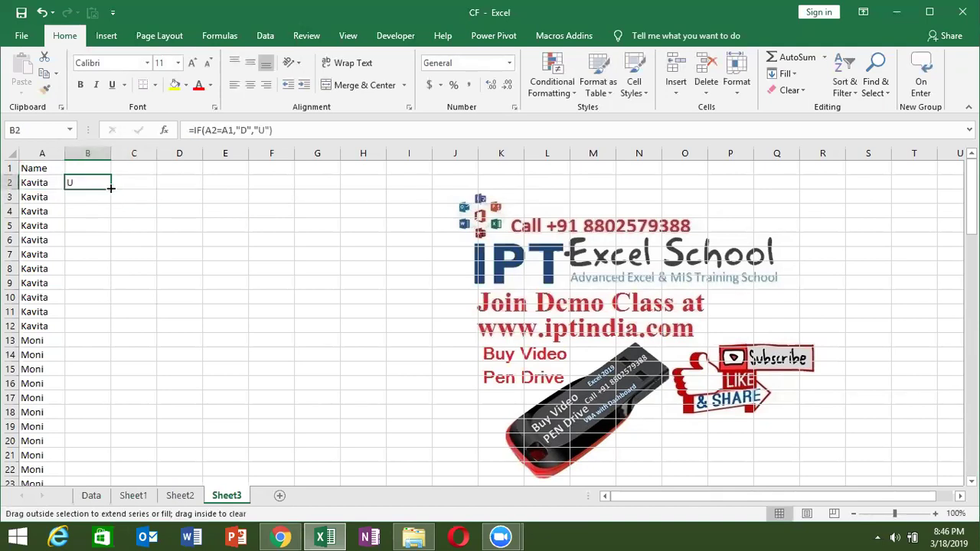
pyautogui.doubleClick(111, 189)
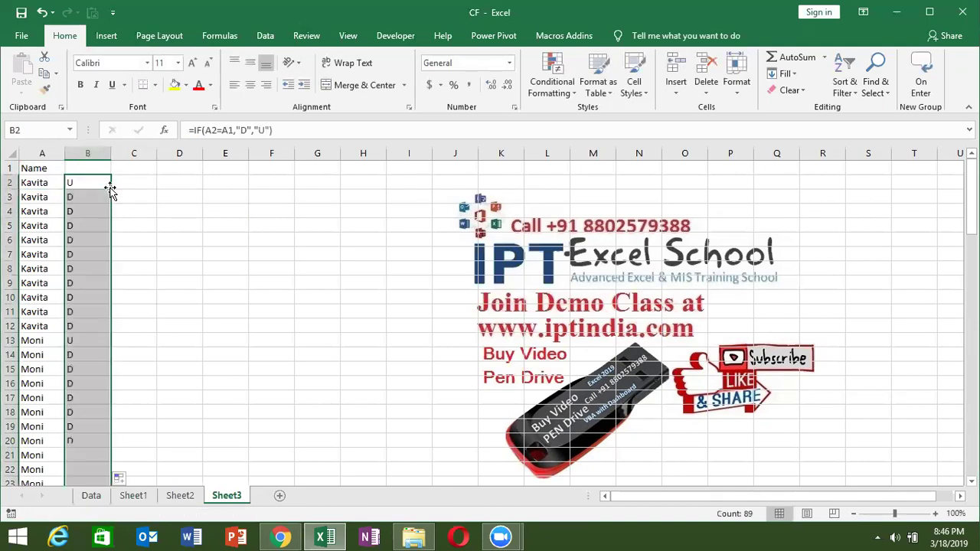
pyautogui.doubleClick(76, 340)
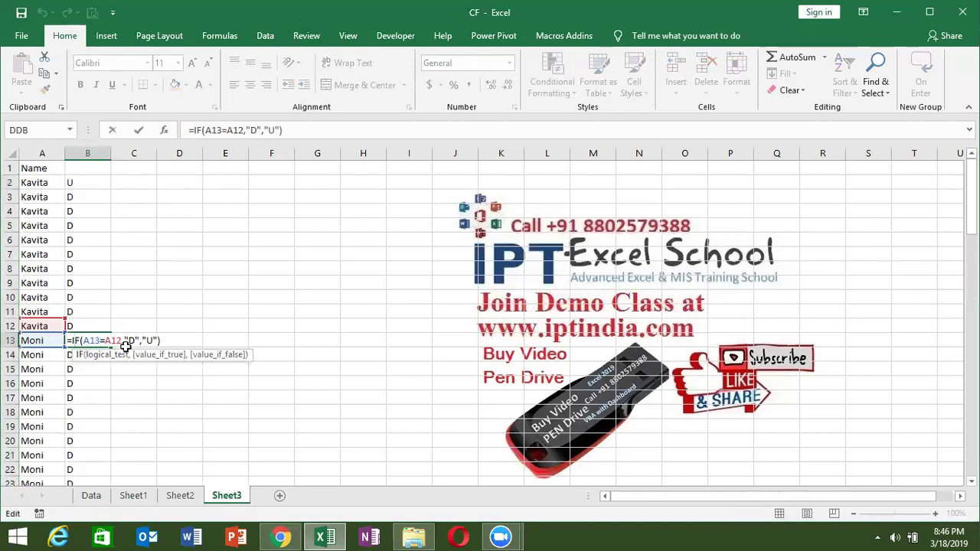
pyautogui.press('Escape')
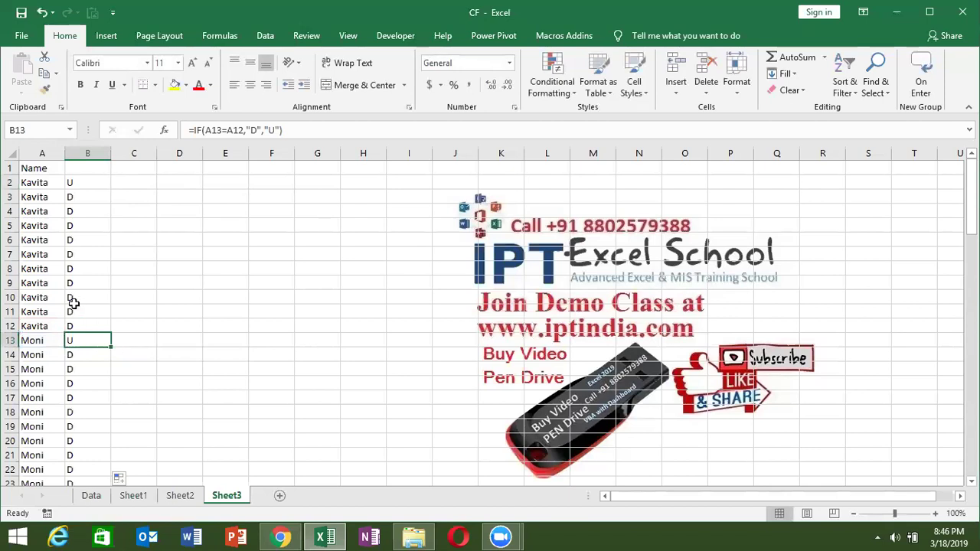
# Type sample numbers 1–4 in C2:C5, clear them, and begin =IF( in C2
pyautogui.click(42, 186)
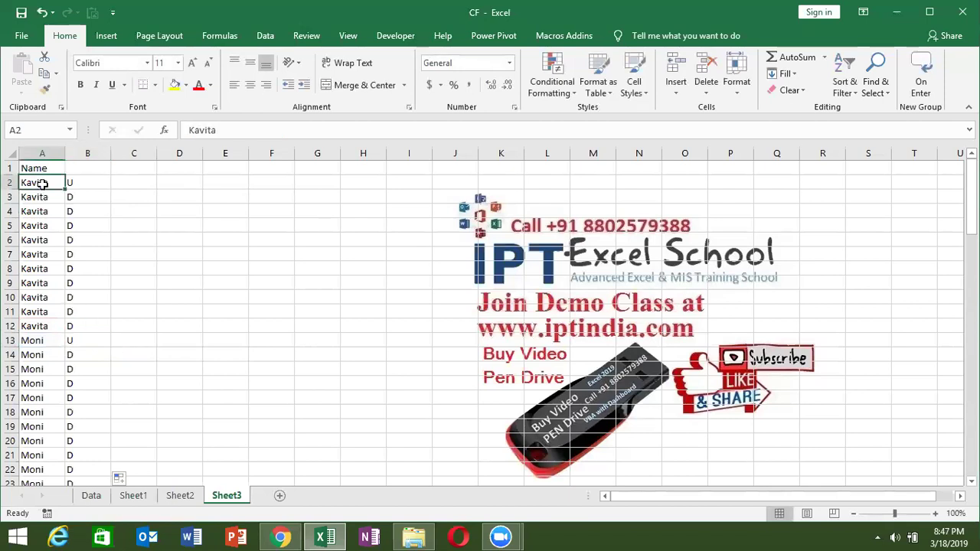
pyautogui.click(115, 184)
pyautogui.write('1')
pyautogui.press('Return')
pyautogui.write('2')
pyautogui.press('Return')
pyautogui.write('3')
pyautogui.press('Return')
pyautogui.write('4')
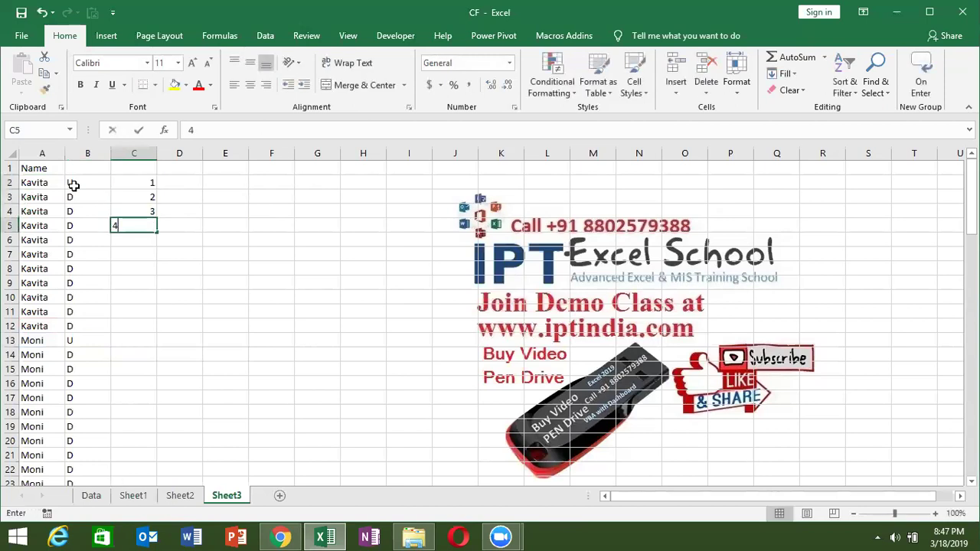
pyautogui.press('Return')
pyautogui.press('Up')
pyautogui.press('Up')
pyautogui.press('Up')
pyautogui.hotkey('shift', 'Down')
pyautogui.hotkey('shift', 'Down')
pyautogui.hotkey('shift', 'Down')
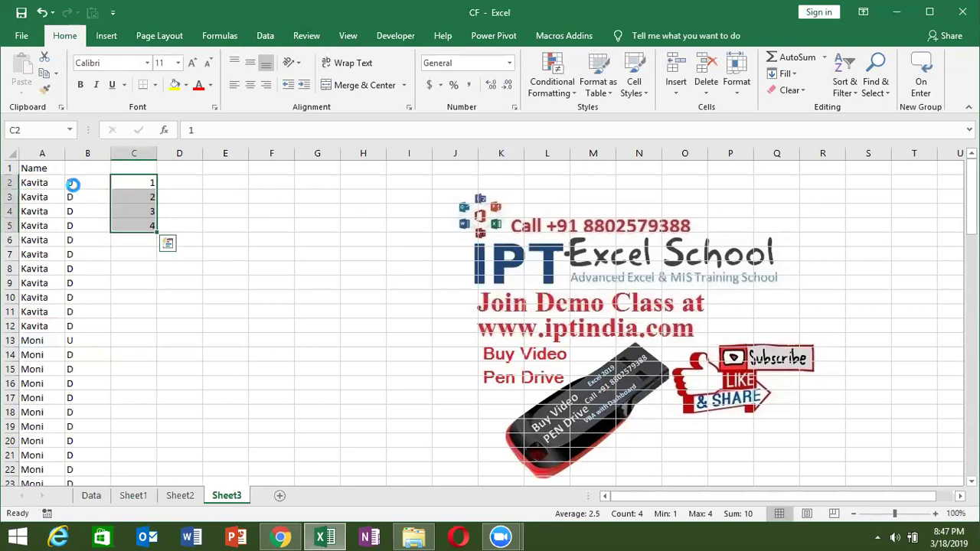
pyautogui.press('Delete')
pyautogui.hotkey('shift', 'Up')
pyautogui.hotkey('shift', 'Up')
pyautogui.hotkey('shift', 'Up')
pyautogui.write('=IF(')
# Complete =IF(A2=A1,C1+1,1) in C2 and review it
pyautogui.click(52, 190)
pyautogui.write('=')
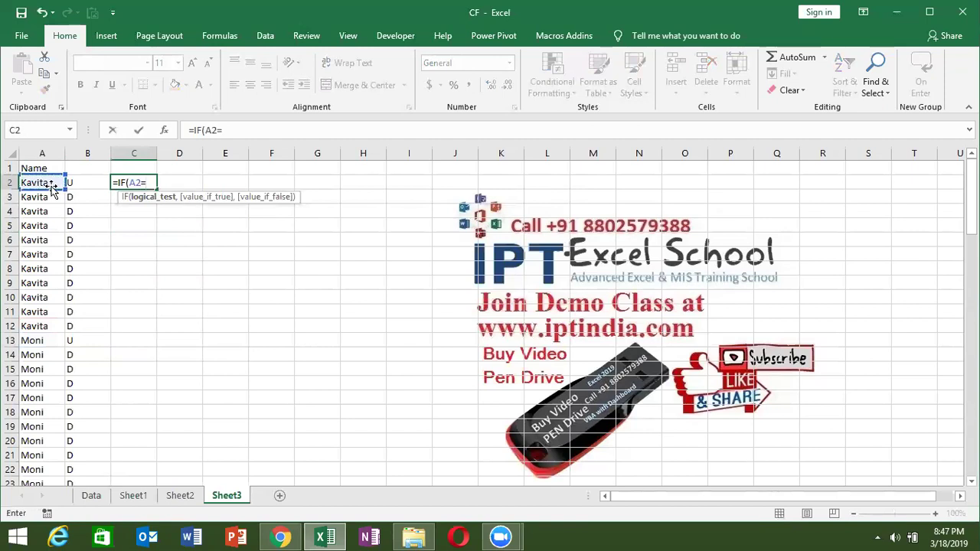
pyautogui.write('A1,C1+')
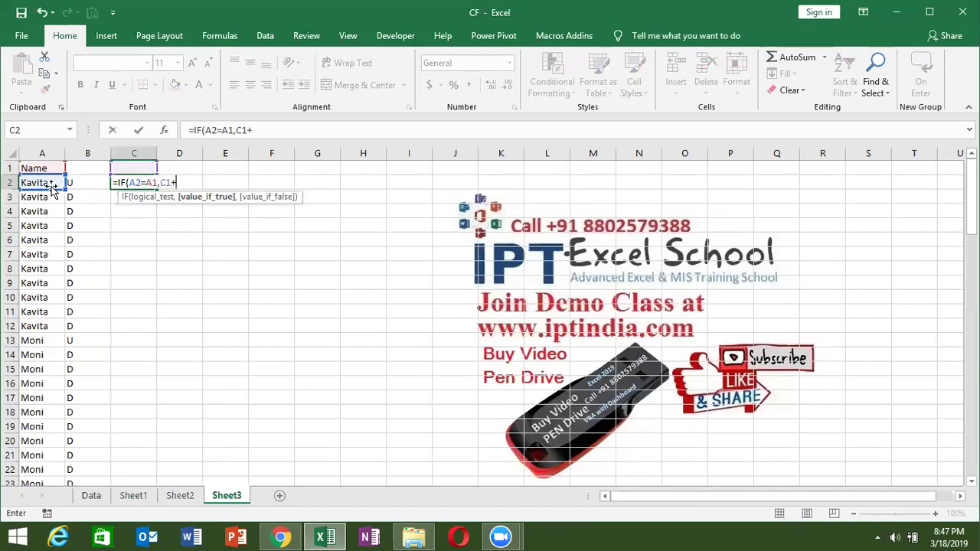
pyautogui.write('1,1')
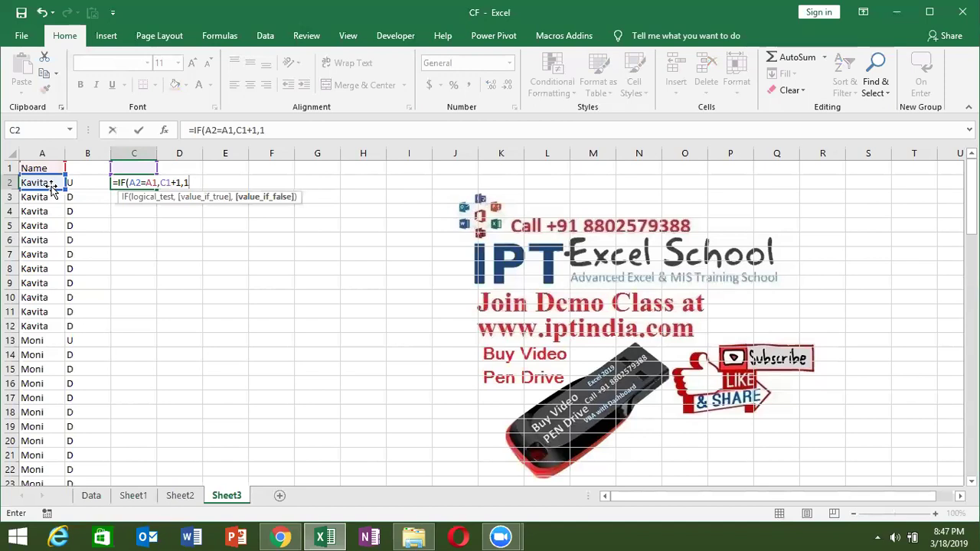
pyautogui.press('Return')
pyautogui.press('Up')
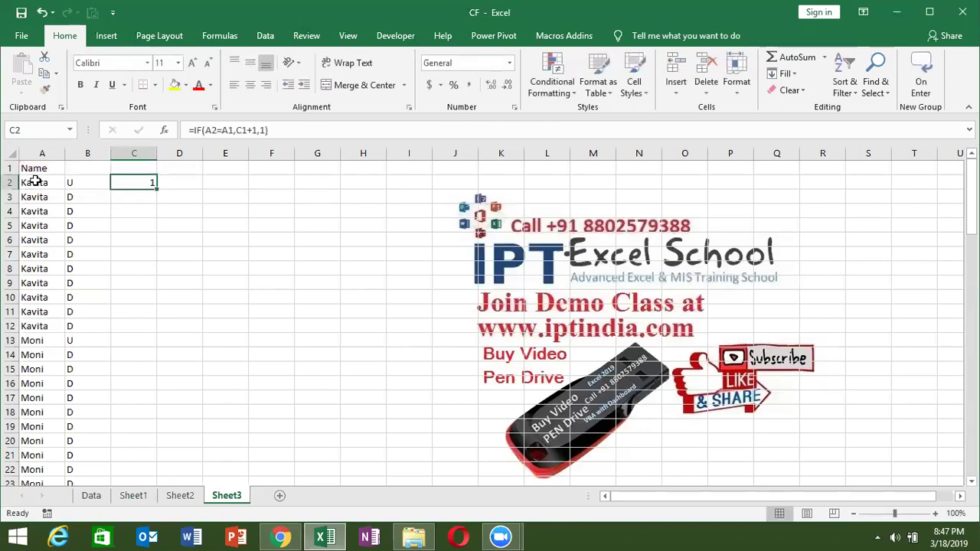
pyautogui.doubleClick(124, 182)
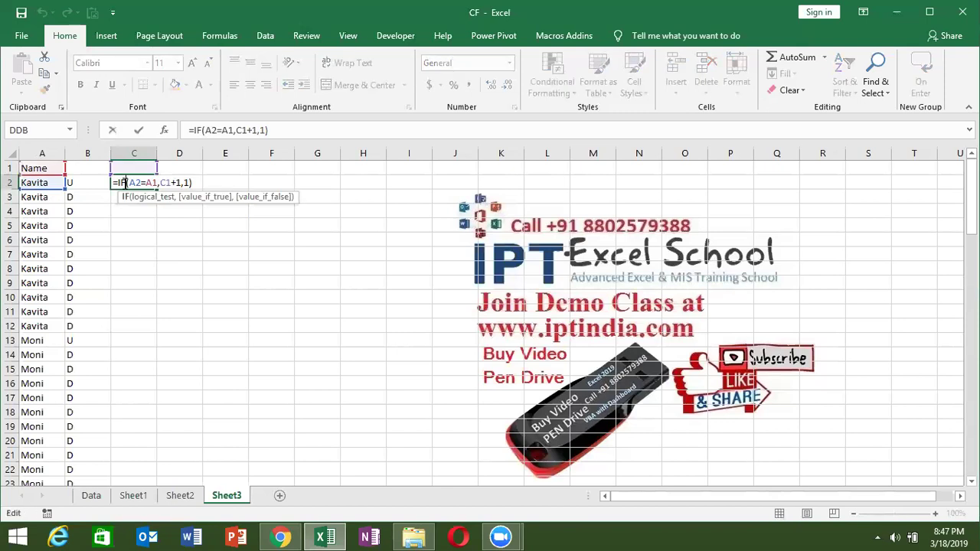
pyautogui.press('Escape')
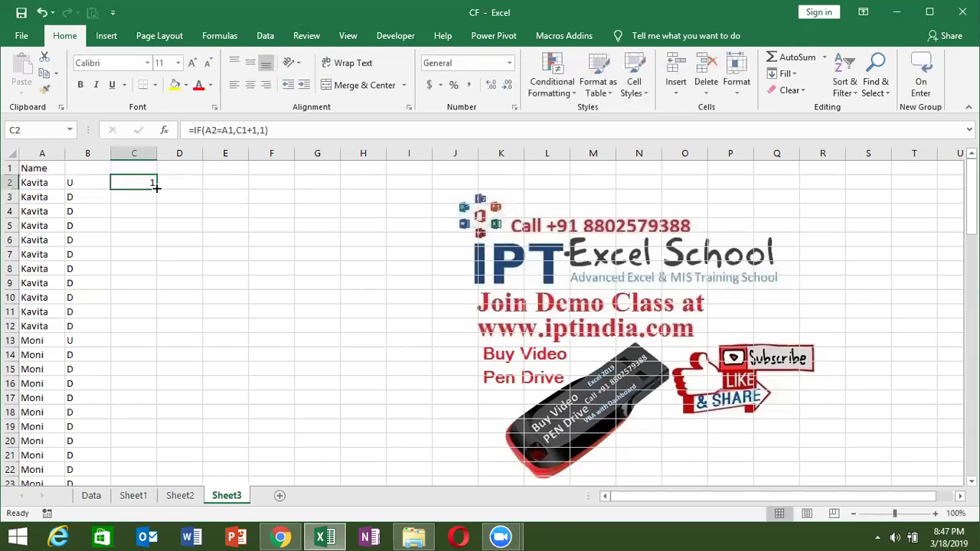
# Fill the per-name serial formula down column C and inspect C13 and C11
pyautogui.doubleClick(155, 188)
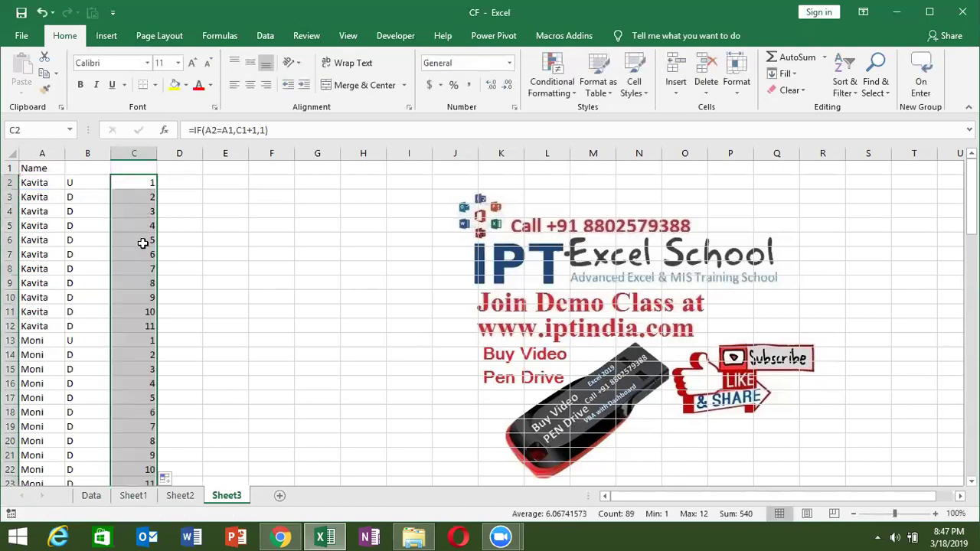
pyautogui.doubleClick(144, 340)
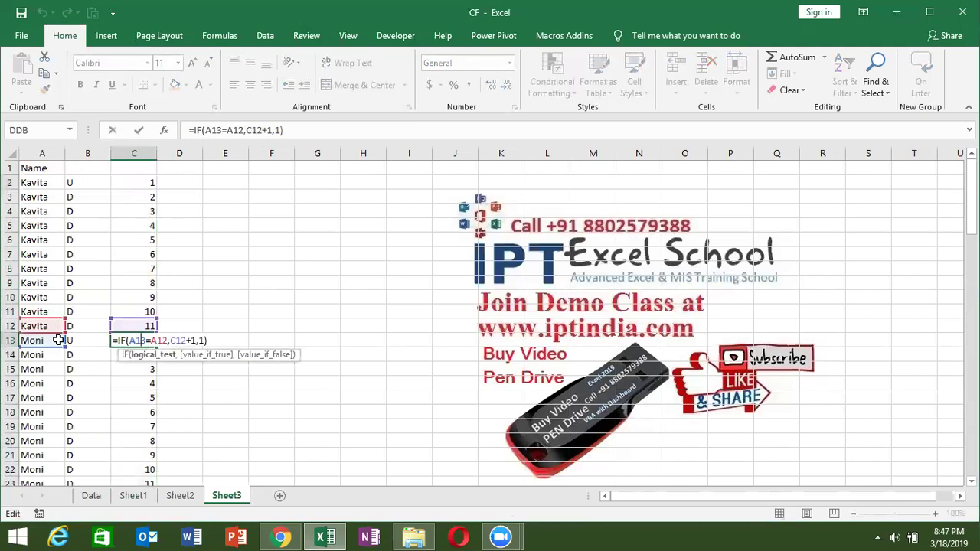
pyautogui.press('Escape')
pyautogui.doubleClick(140, 314)
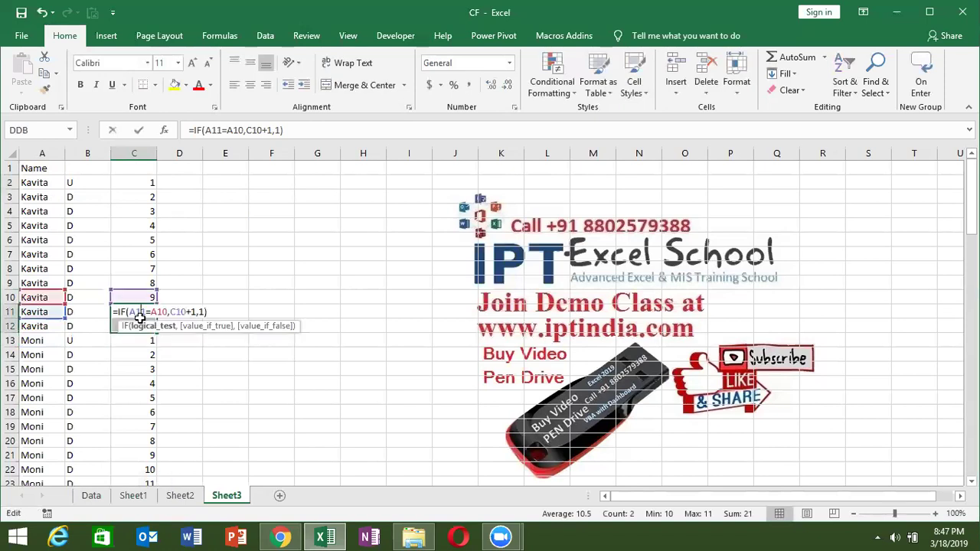
pyautogui.press('Escape')
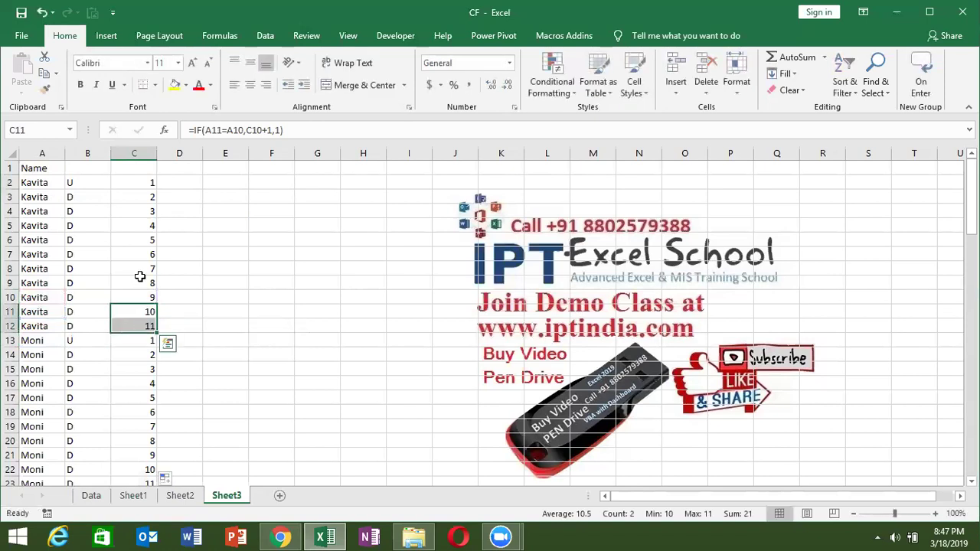
pyautogui.press('Up')
pyautogui.press('Up')
pyautogui.press('Up')
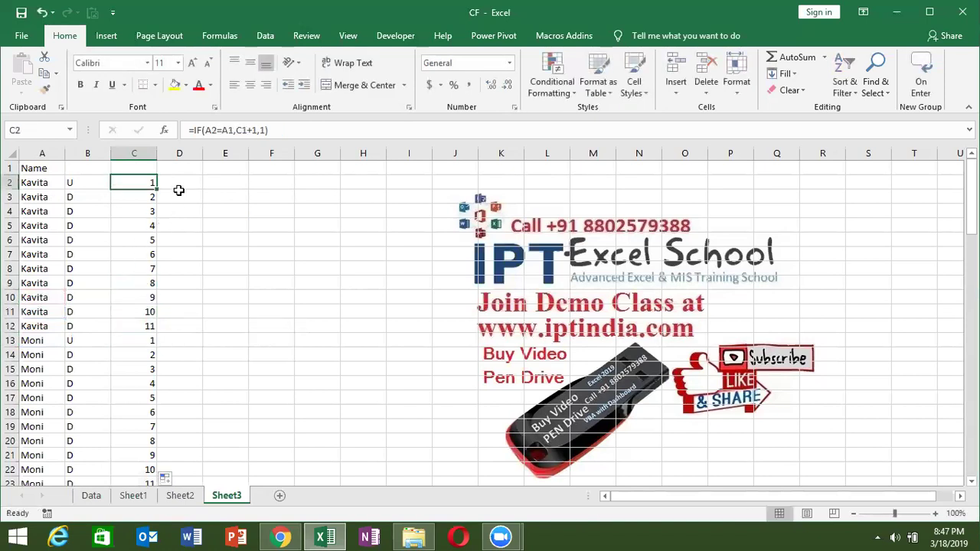
pyautogui.click(178, 189)
pyautogui.click(178, 189)
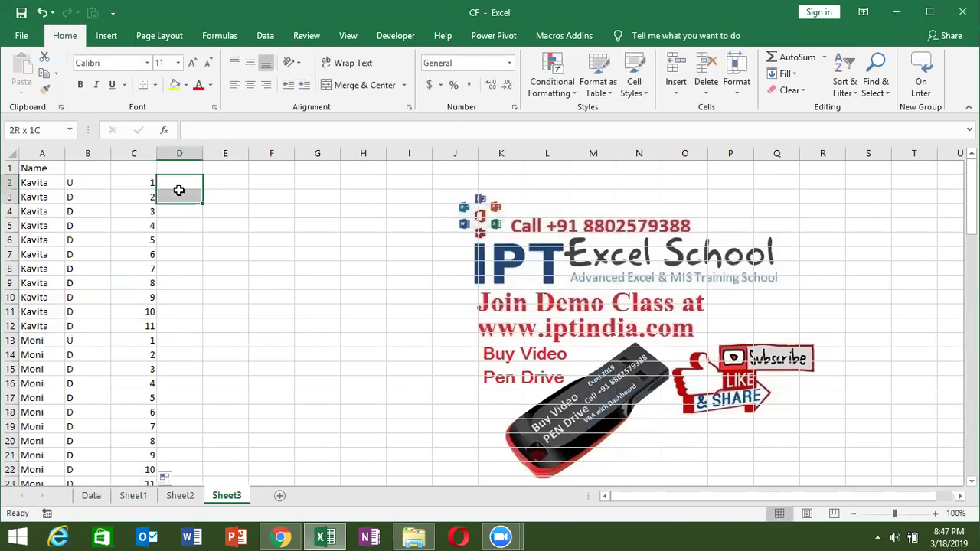
pyautogui.write('1')
pyautogui.press('Return')
pyautogui.moveTo(178, 190); pyautogui.dragTo(179, 326)
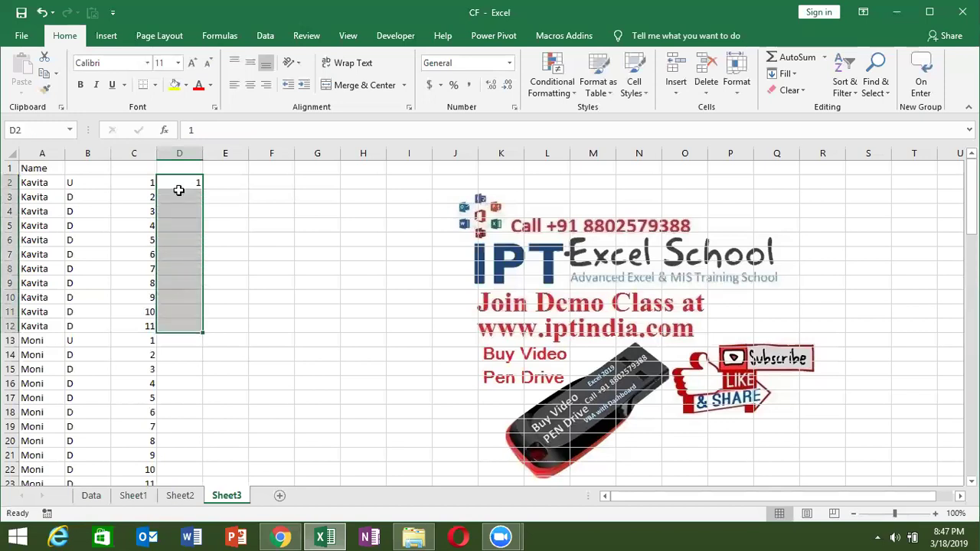
pyautogui.hotkey('ctrl', 'Down')
pyautogui.press('Down')
pyautogui.write('1')
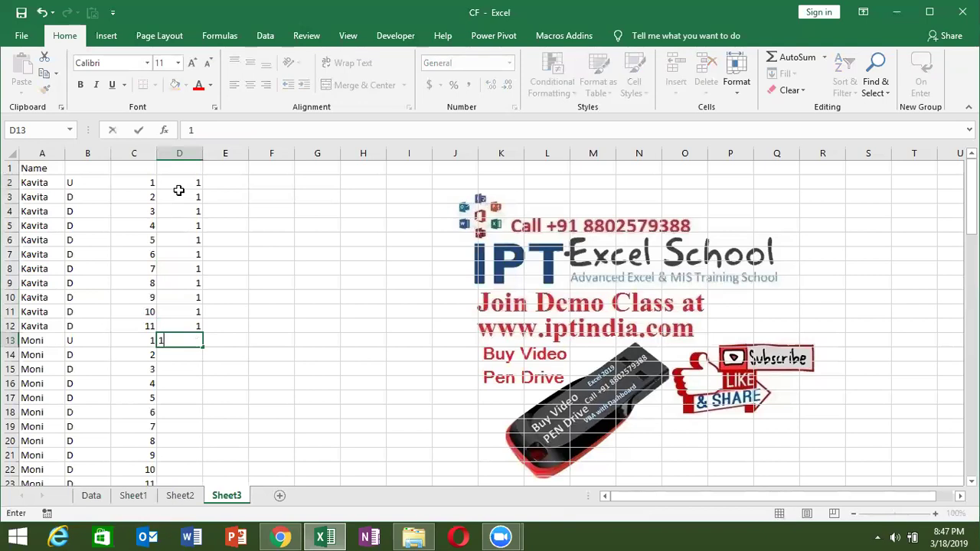
pyautogui.press('BackSpace')
pyautogui.write('2')
pyautogui.press('Return')
pyautogui.press('Up')
pyautogui.press('Up')
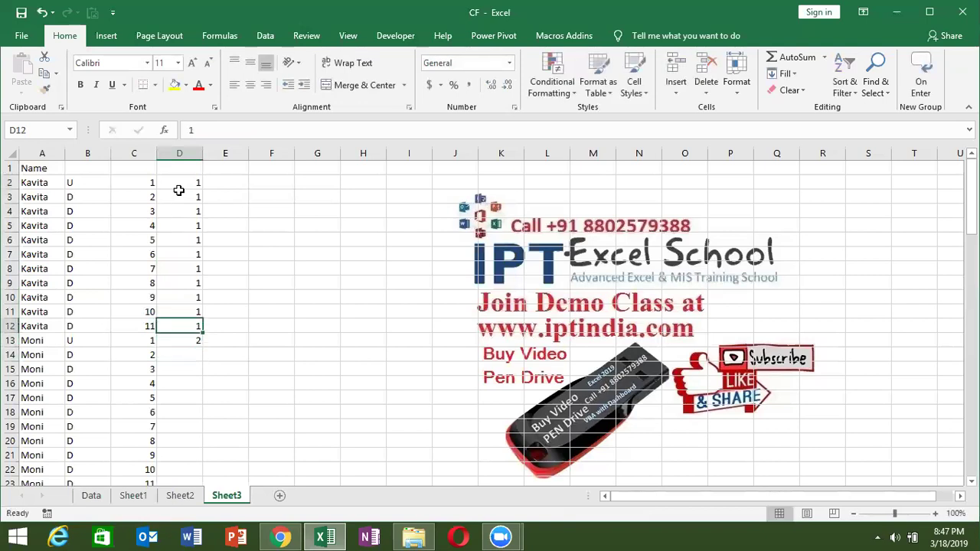
pyautogui.hotkey('shift', 'Down')
pyautogui.hotkey('shift', 'Down')
pyautogui.hotkey('ctrl', 'Up')
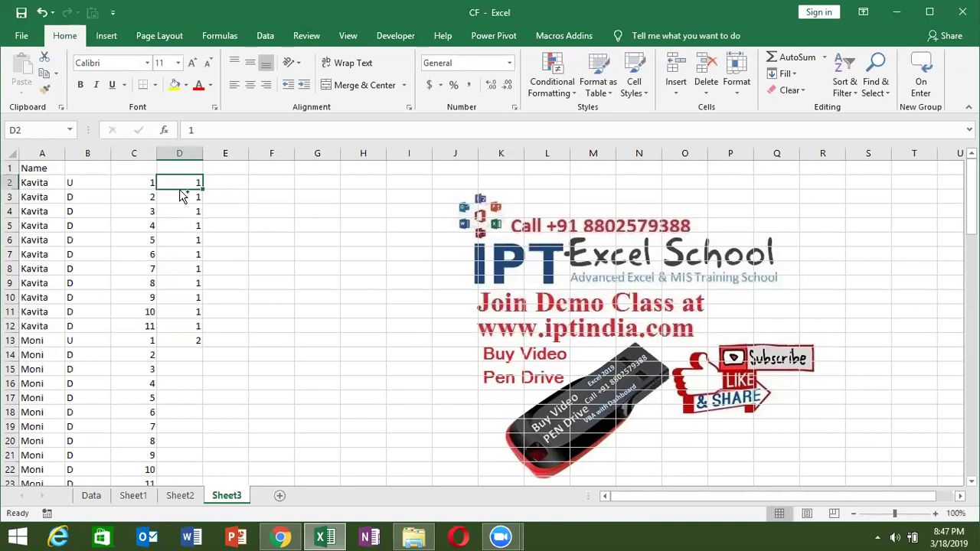
pyautogui.hotkey('ctrl', 'shift', 'Down')
pyautogui.press('Delete')
pyautogui.press('Up')
# Enter the group-number formula =IF(A2=A1,D1,D1+1) in D2
pyautogui.click(178, 190)
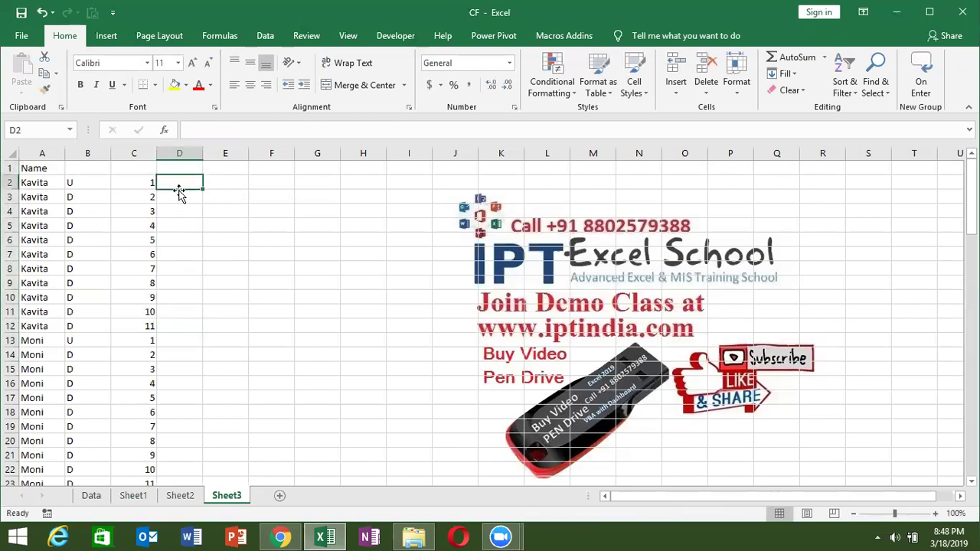
pyautogui.write('=IF(')
pyautogui.press('Left')
pyautogui.press('Left')
pyautogui.press('Left')
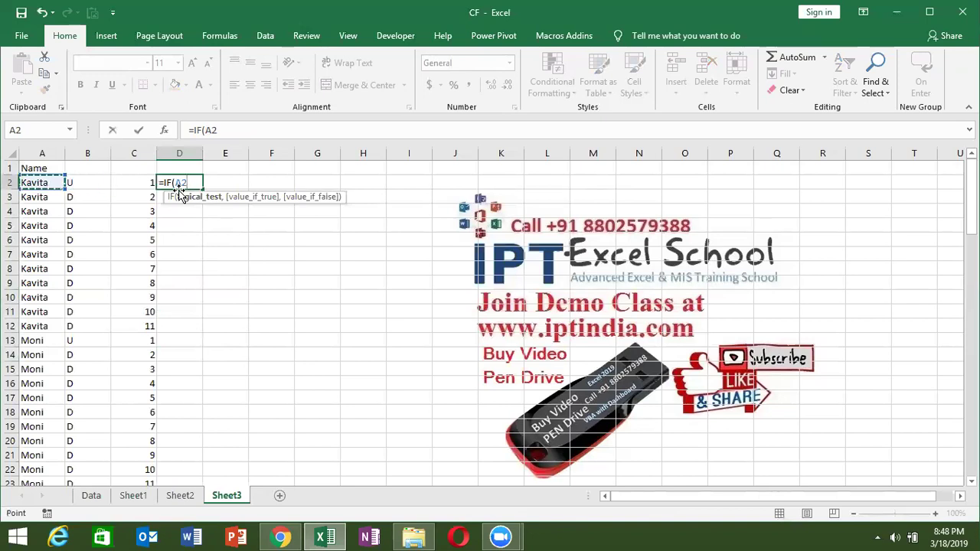
pyautogui.write('=')
pyautogui.press('Up')
pyautogui.press('Left')
pyautogui.press('Left')
pyautogui.press('Left')
pyautogui.write(',')
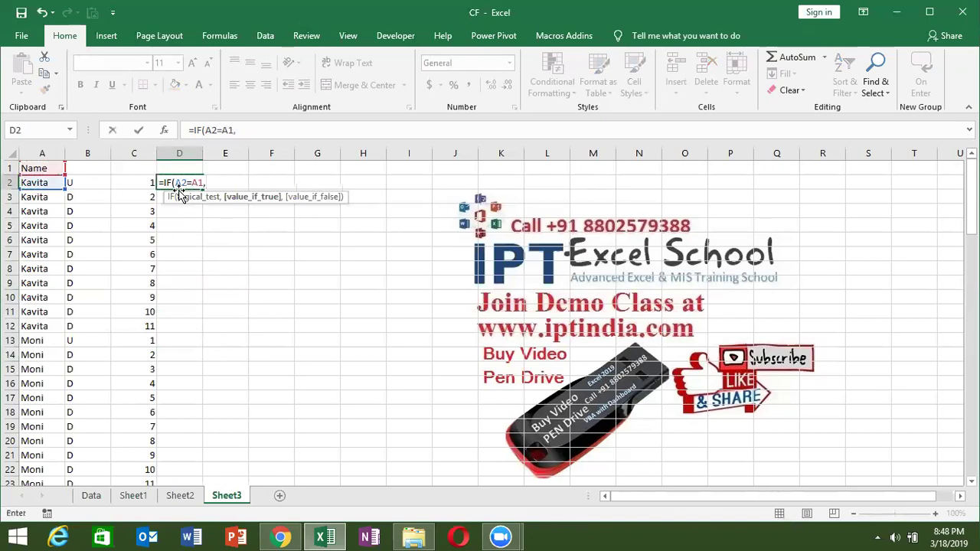
pyautogui.press('Up')
pyautogui.write(',')
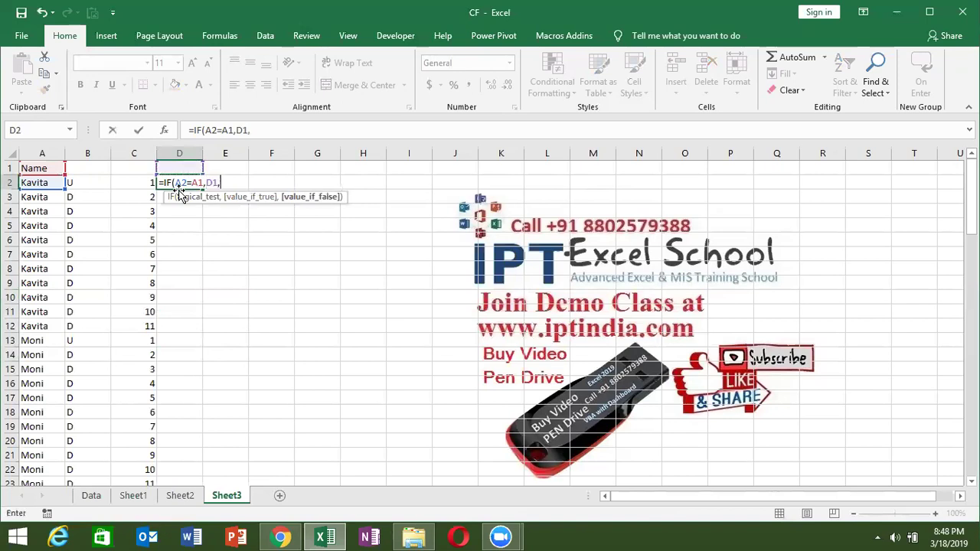
pyautogui.press('Up')
pyautogui.write('+1')
pyautogui.press('Return')
# Copy the D2 formula down column D so Kavita gets 1 and Moni gets 2
pyautogui.press('Up')
pyautogui.doubleClick(202, 187)
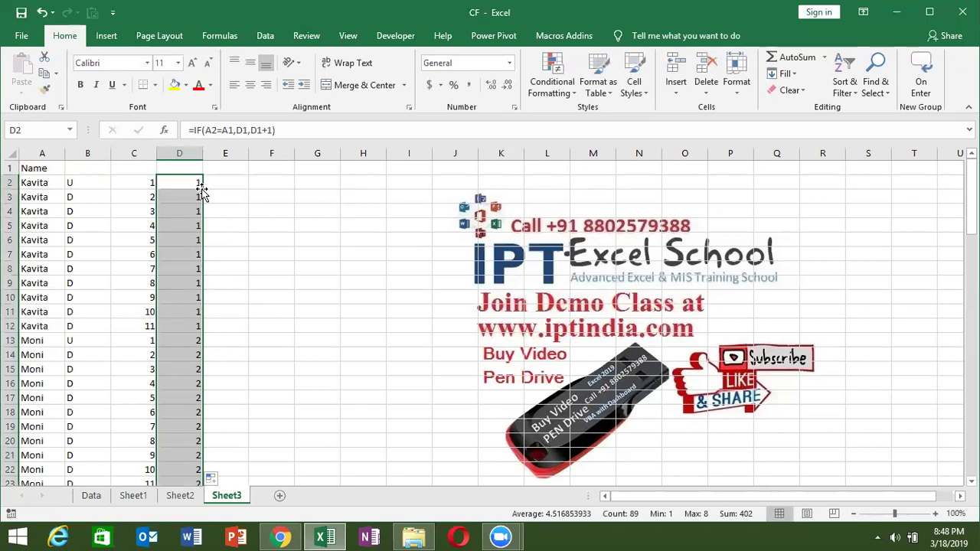
pyautogui.click(343, 186)
# Put the heading Sr in G4 and a Max label in H1 with 15 in I1
pyautogui.click(321, 212)
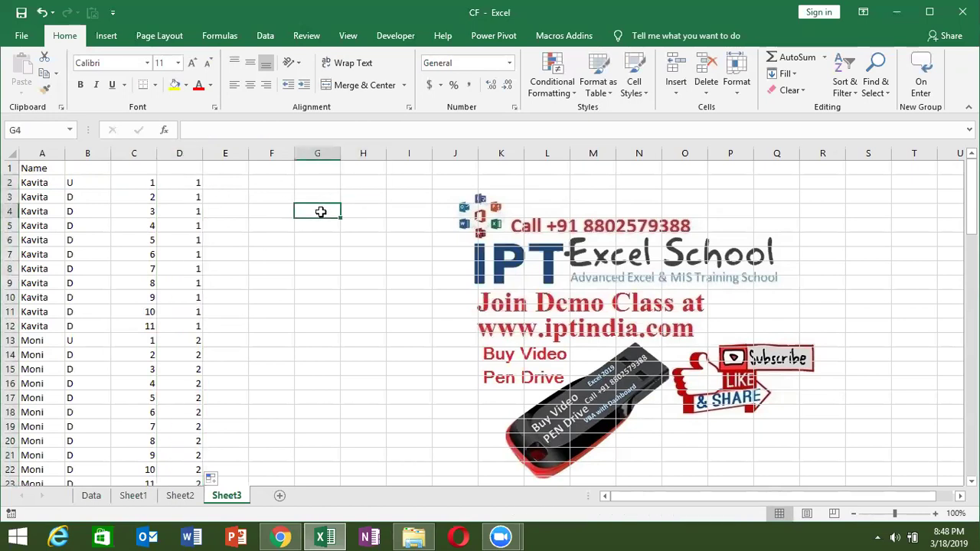
pyautogui.write('Sr')
pyautogui.press('Tab')
pyautogui.press('Up')
pyautogui.press('Up')
pyautogui.press('Up')
pyautogui.press('Left')
pyautogui.press('Right')
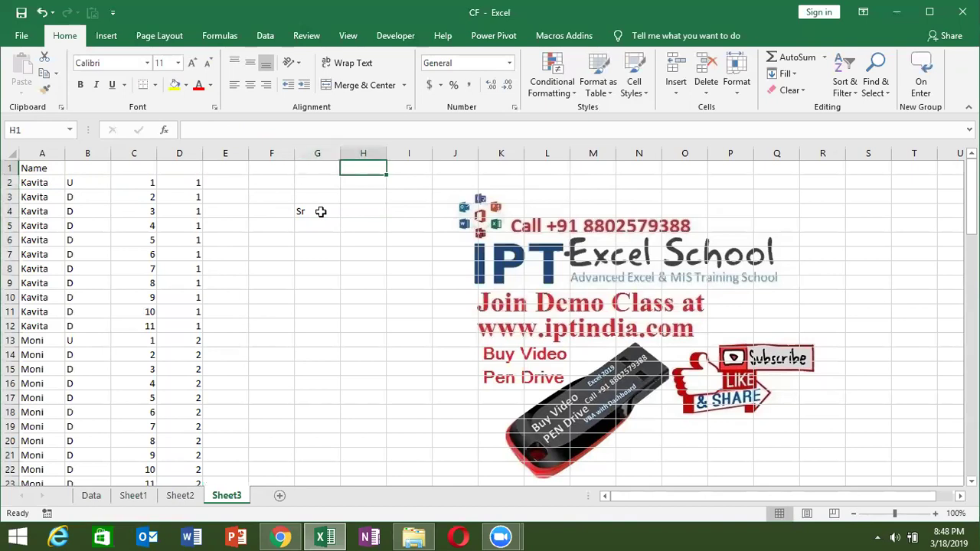
pyautogui.write('Max')
pyautogui.press('Tab')
pyautogui.write('15')
pyautogui.press('Return')
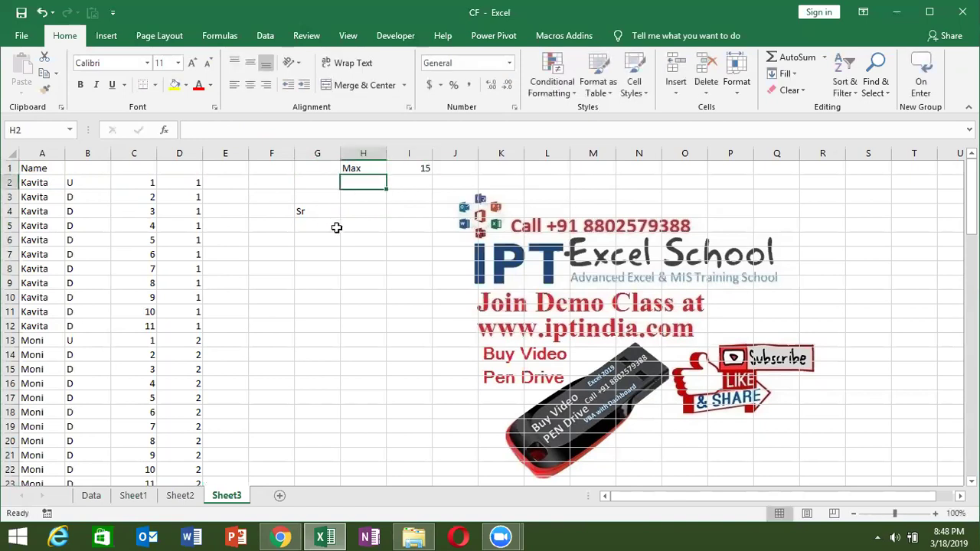
# Enter 1 as the first serial in G5 and begin an IF formula in G6
pyautogui.click(323, 224)
pyautogui.write('1')
pyautogui.press('Return')
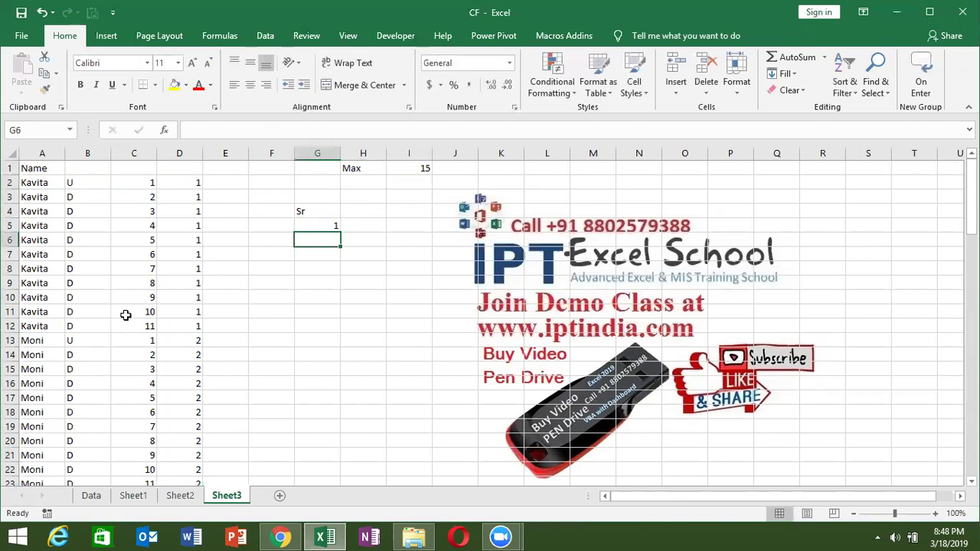
pyautogui.write('=IF(')
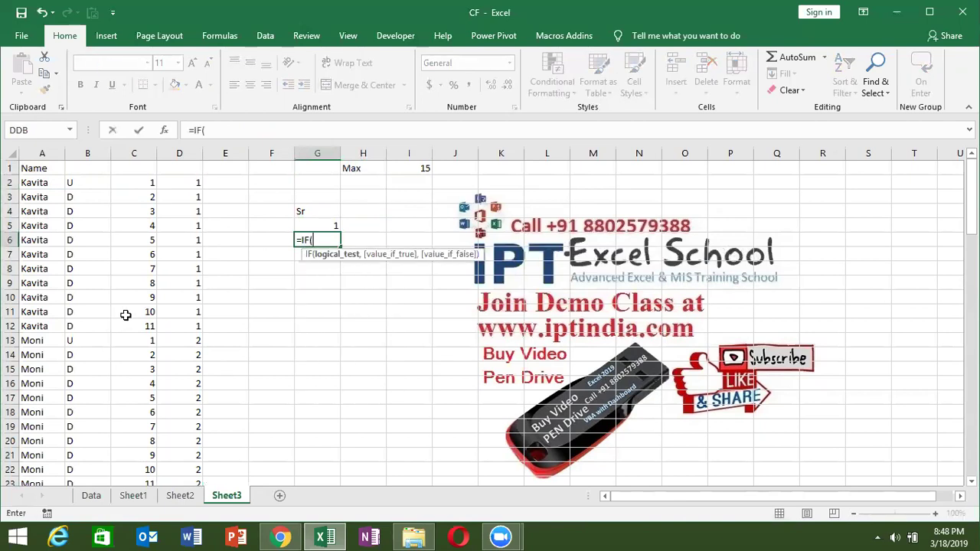
# Complete the G6 formula as =IF(G5+1>I1,"",G5+1)
pyautogui.press('Up')
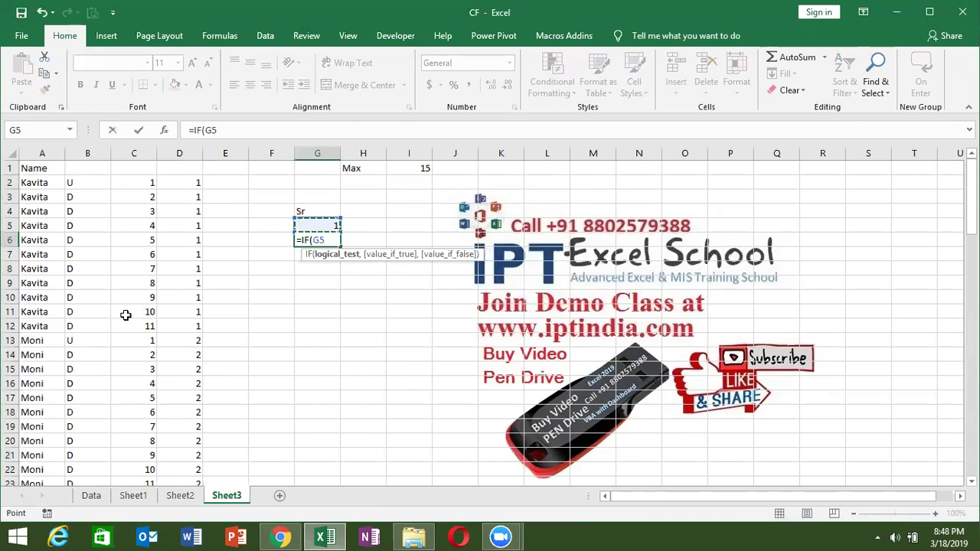
pyautogui.write('+1')
pyautogui.write('>')
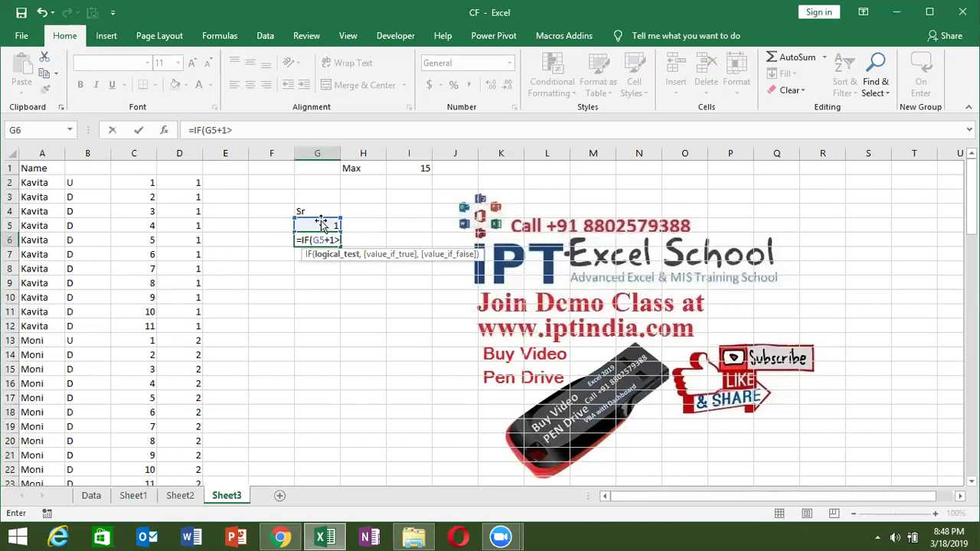
pyautogui.click(411, 168)
pyautogui.write(',')
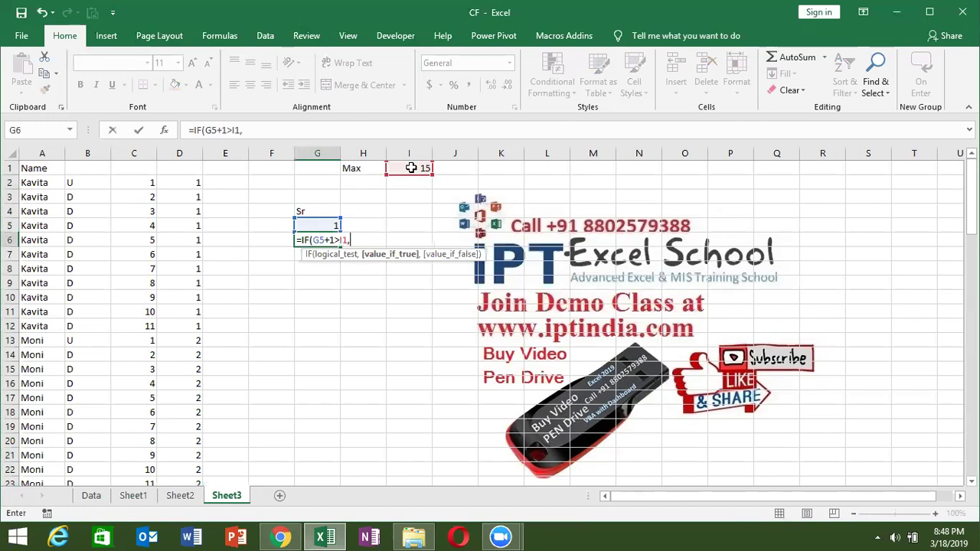
pyautogui.write('"",G5')
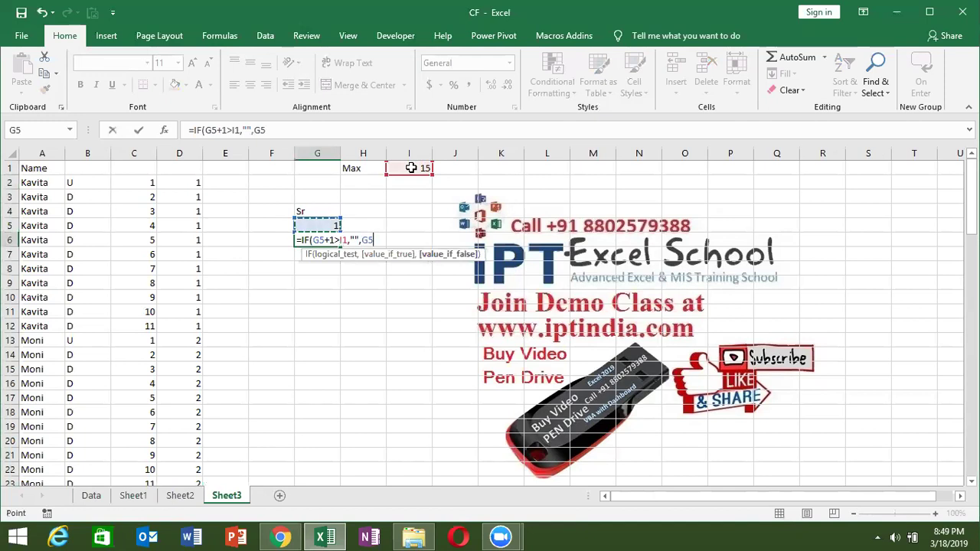
pyautogui.write('+1')
pyautogui.press('Return')
pyautogui.press('Up')
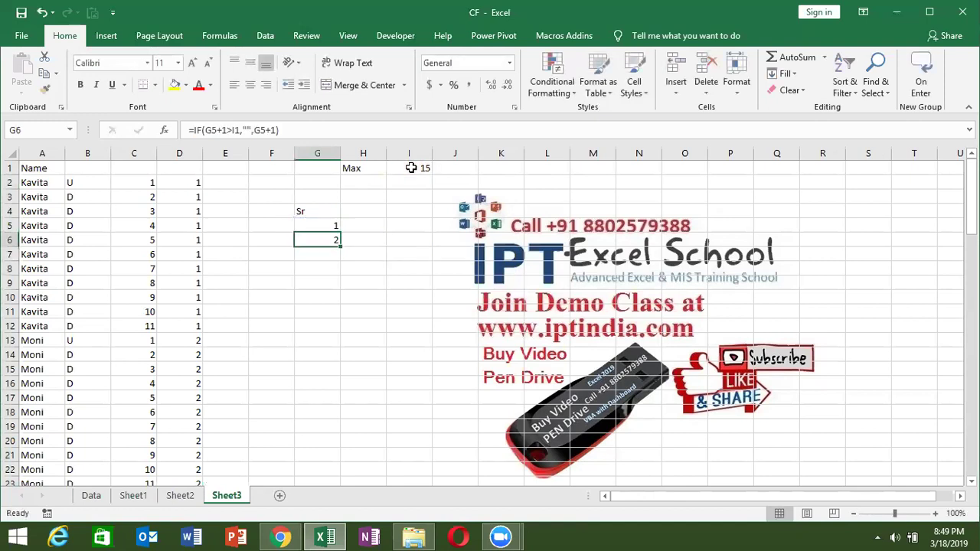
# Make the Max reference $I$1, fill the formula down column G, and check G21's #VALUE!
pyautogui.doubleClick(317, 239)
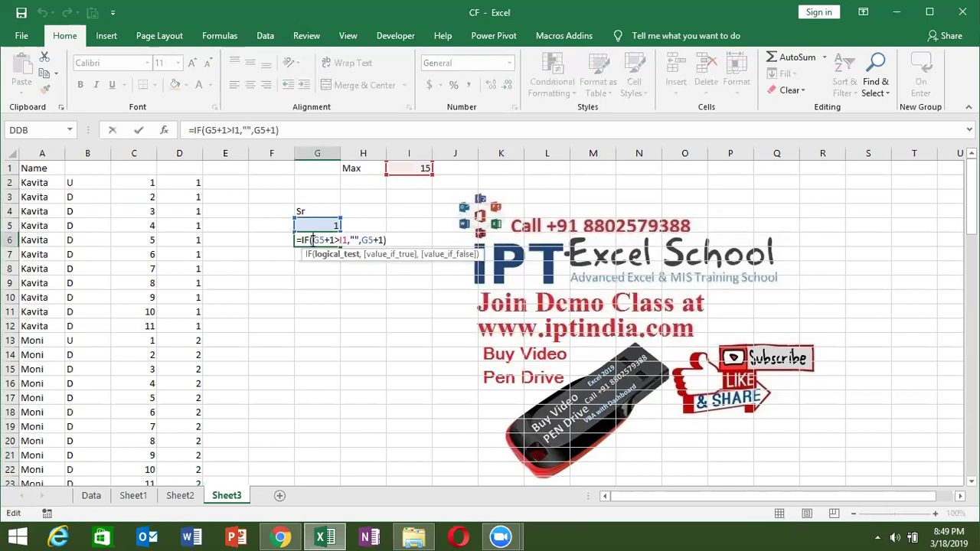
pyautogui.click(343, 240)
pyautogui.press('F4')
pyautogui.hotkey('ctrl', 'Return')
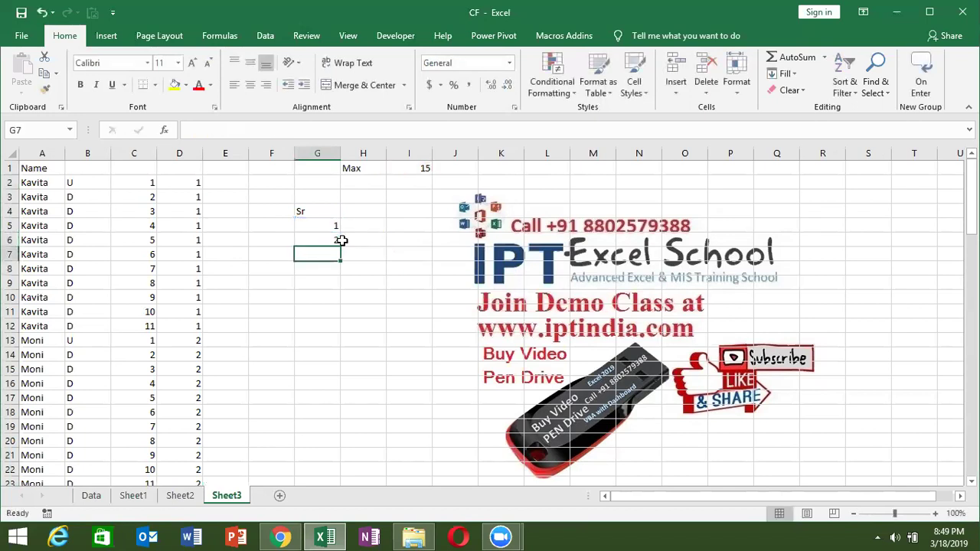
pyautogui.moveTo(340, 246); pyautogui.dragTo(341, 462)
pyautogui.doubleClick(321, 454)
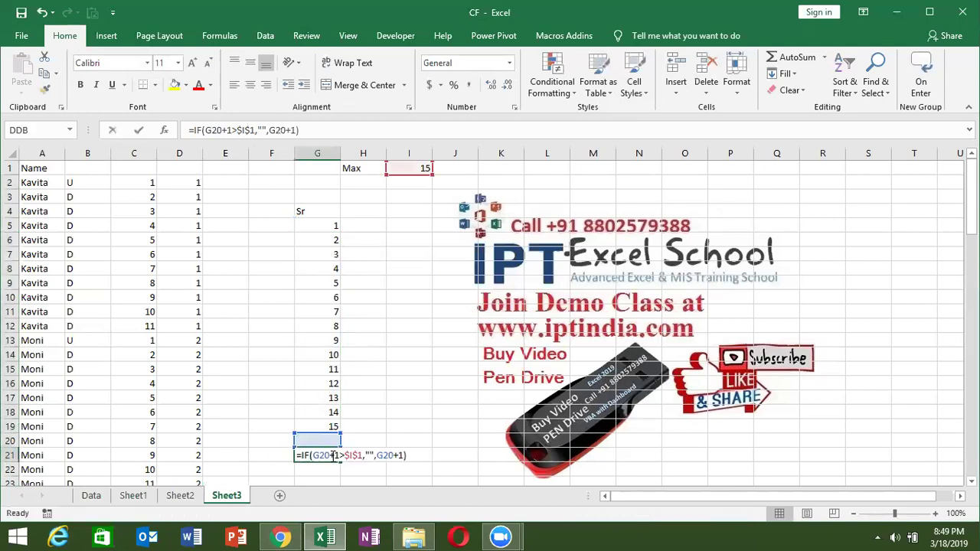
pyautogui.press('Escape')
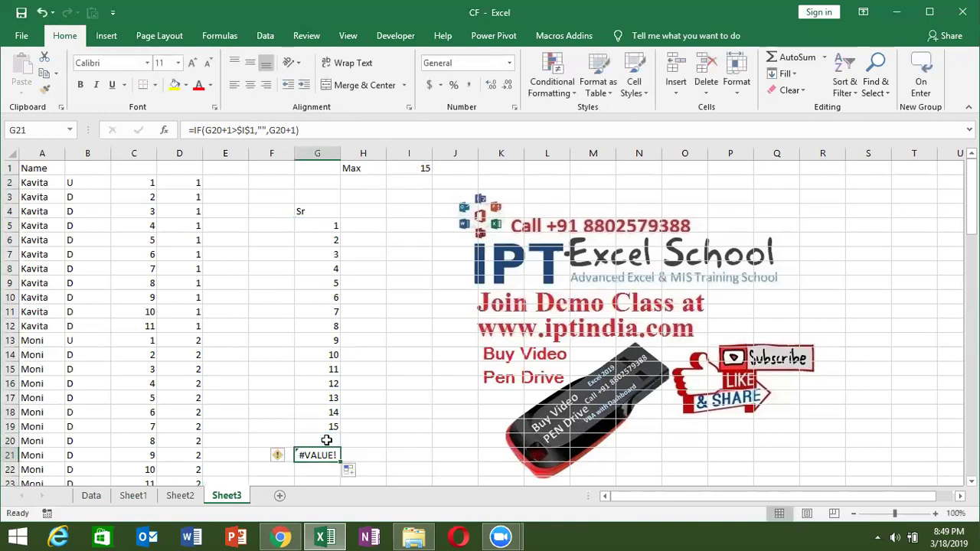
# Rewrite G6 as =IFERROR(IF(G5+1>$I$1,"",G5+1),"")
pyautogui.press('Up')
pyautogui.press('Up')
pyautogui.press('Down')
pyautogui.press('Down')
pyautogui.doubleClick(329, 241)
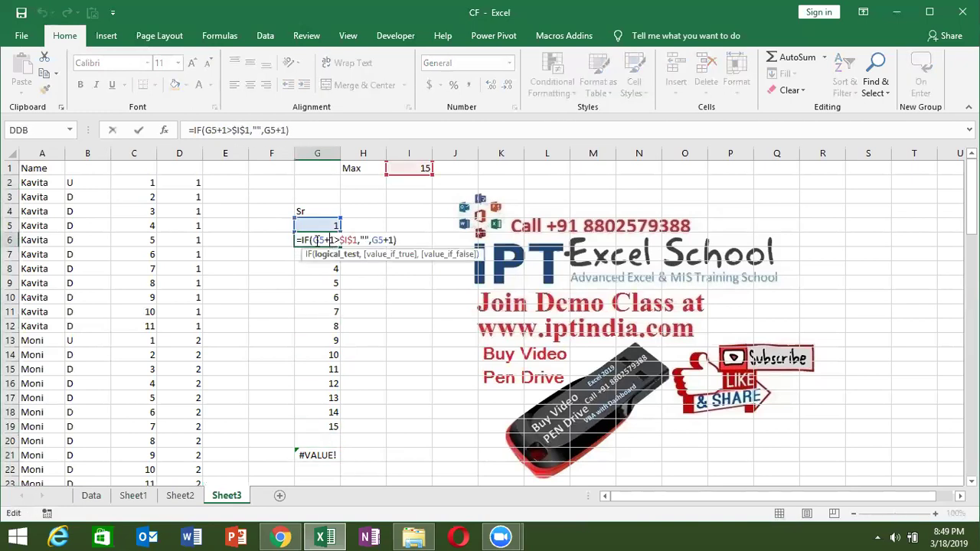
pyautogui.click(195, 132)
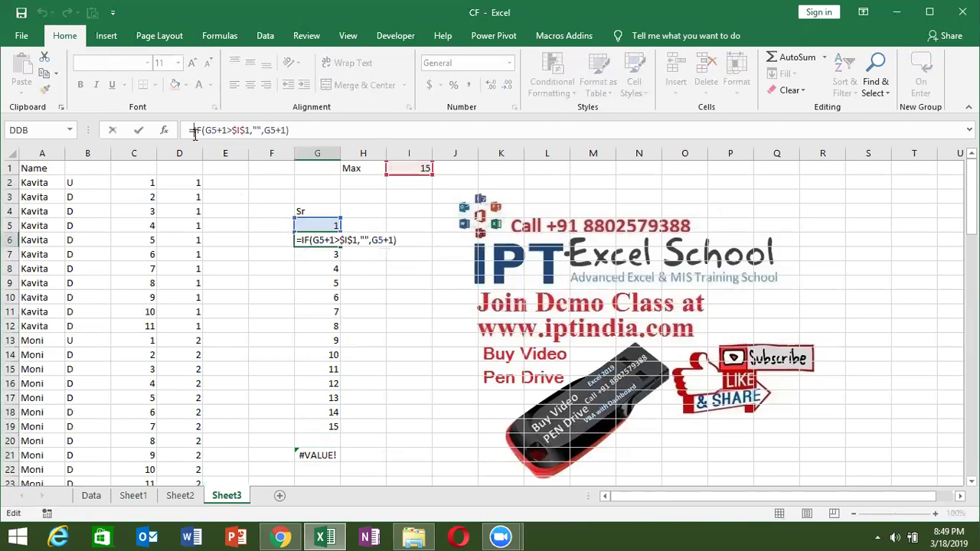
pyautogui.write('IfIFERROR(')
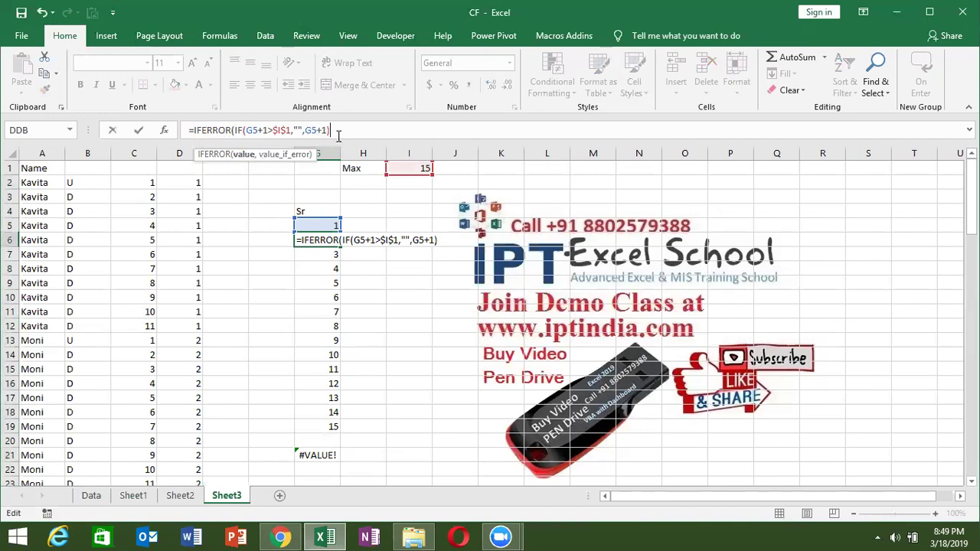
pyautogui.write(',""')
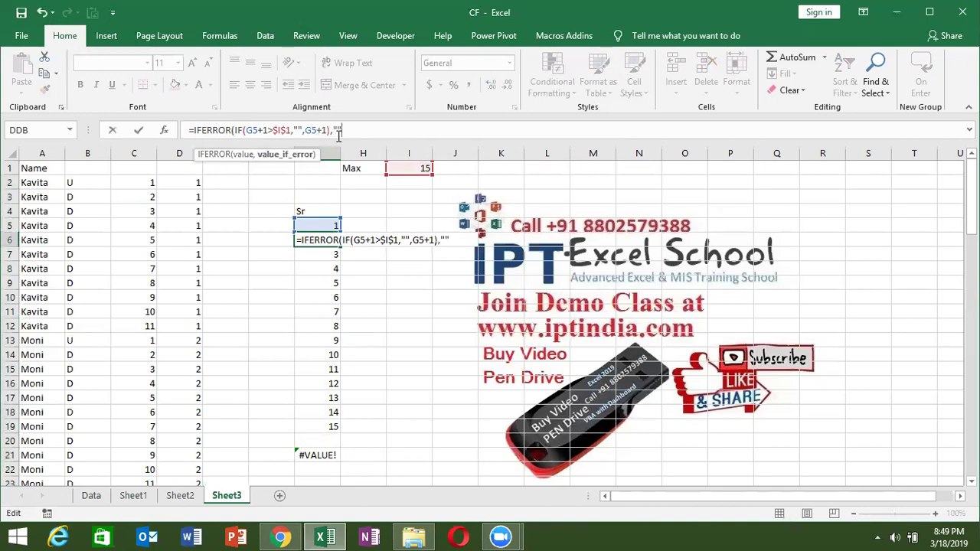
pyautogui.write(')')
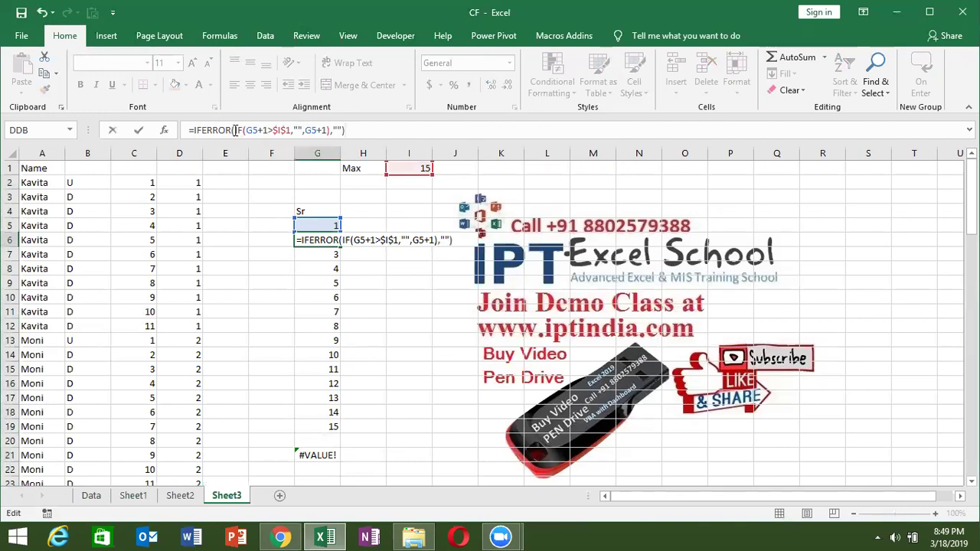
pyautogui.moveTo(235, 130); pyautogui.dragTo(337, 130)
pyautogui.doubleClick(337, 130)
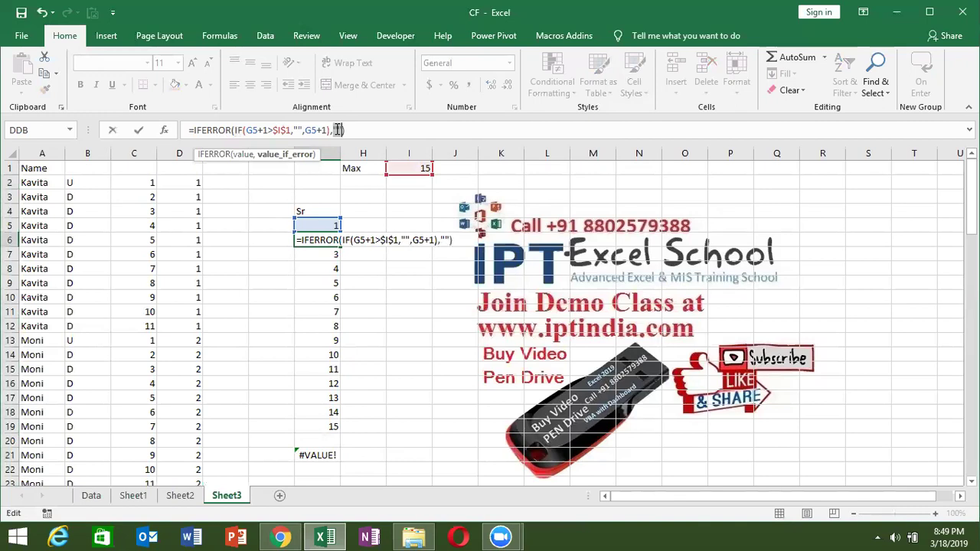
pyautogui.press('Return')
# Copy the IFERROR formula from G6 down column G to row 21
pyautogui.press('Up')
pyautogui.moveTo(350, 188); pyautogui.dragTo(331, 240)
pyautogui.click(331, 241)
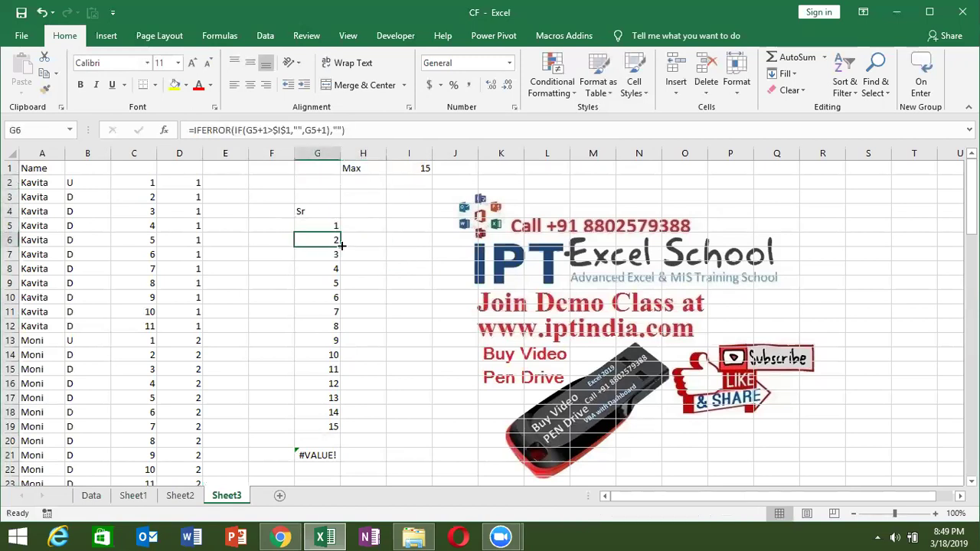
pyautogui.doubleClick(340, 247)
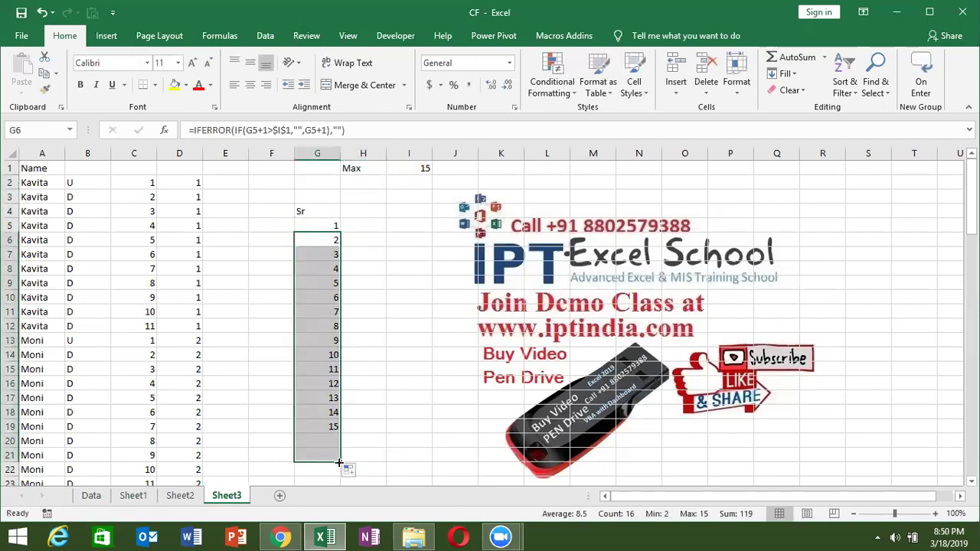
# Extend the serial formula further down column G and change Max in I1 to 10
pyautogui.moveTo(341, 462); pyautogui.dragTo(344, 536)
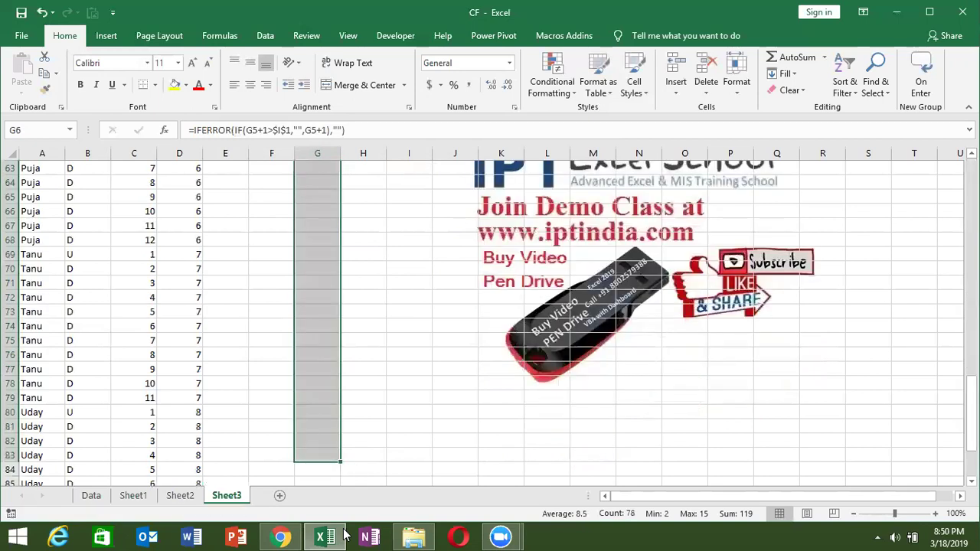
pyautogui.press('Right')
pyautogui.press('Up')
pyautogui.write('20')
pyautogui.press('Return')
pyautogui.press('Up')
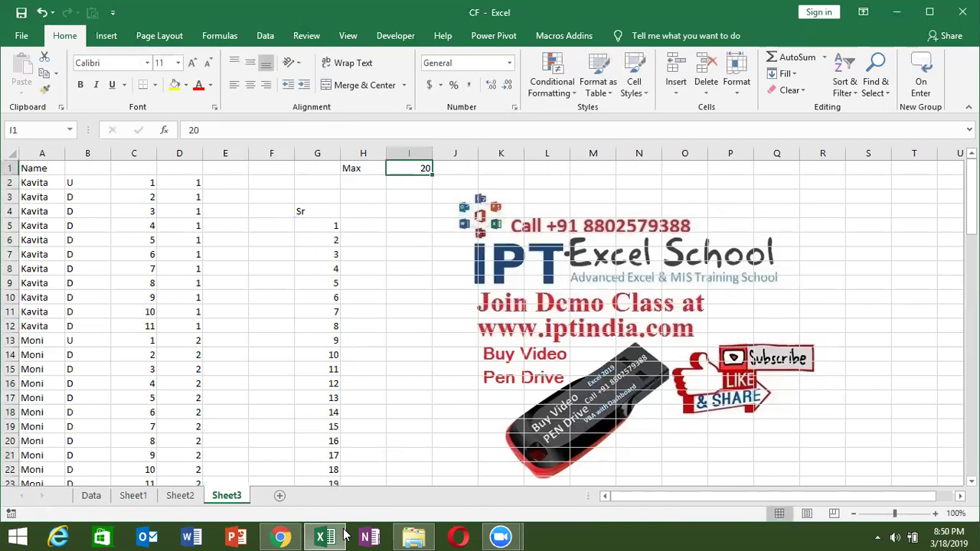
pyautogui.write('10')
pyautogui.press('Return')
# Add a Min label in F1 with the value 5 in G1
pyautogui.press('Left')
pyautogui.press('Left')
pyautogui.press('Left')
pyautogui.write('Min')
pyautogui.press('Tab')
pyautogui.write('5')
pyautogui.press('Tab')
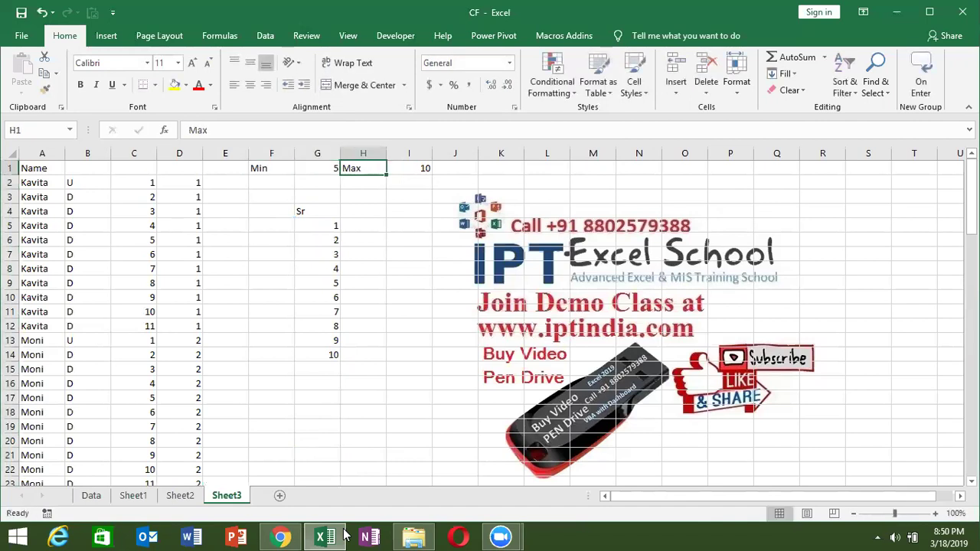
# Set G5 to =G1 so the serial list starts at Min
pyautogui.click(329, 224)
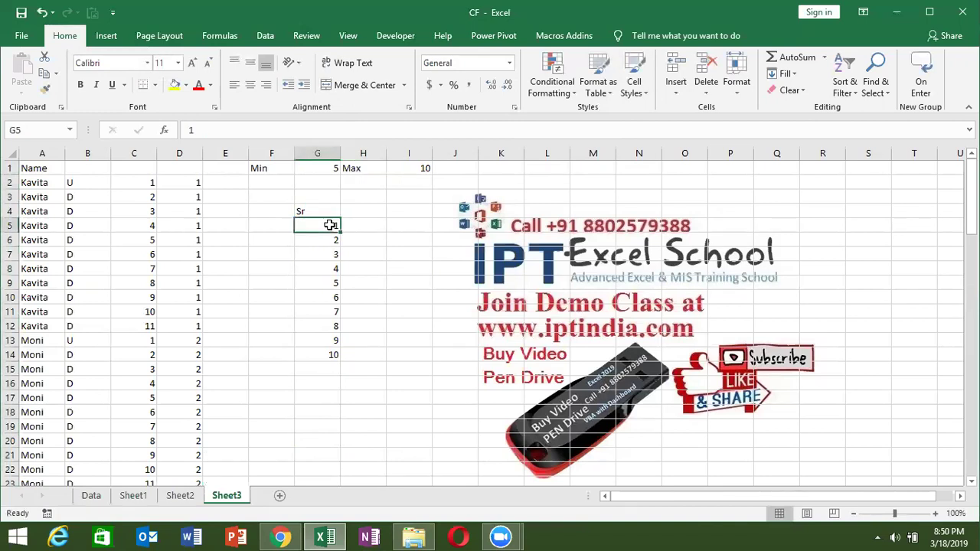
pyautogui.write('=')
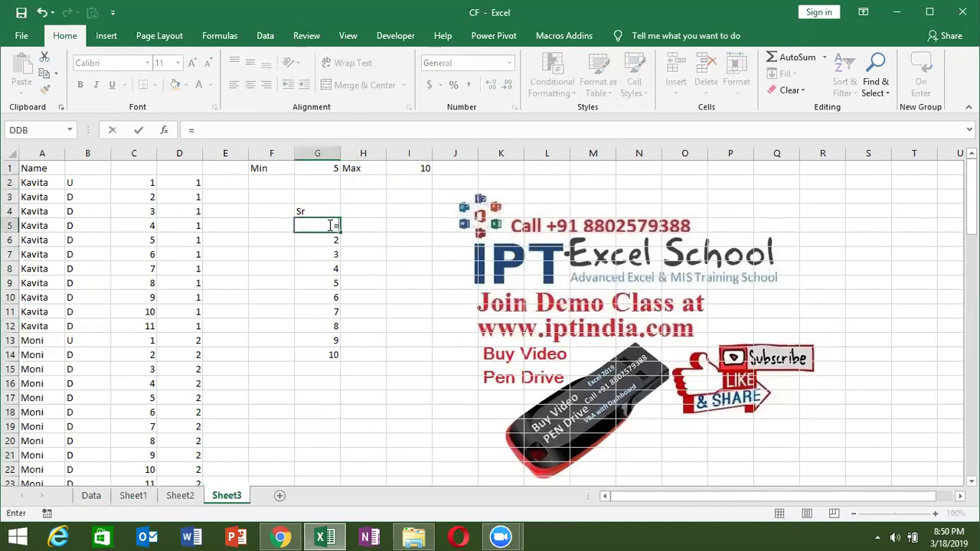
pyautogui.click(325, 169)
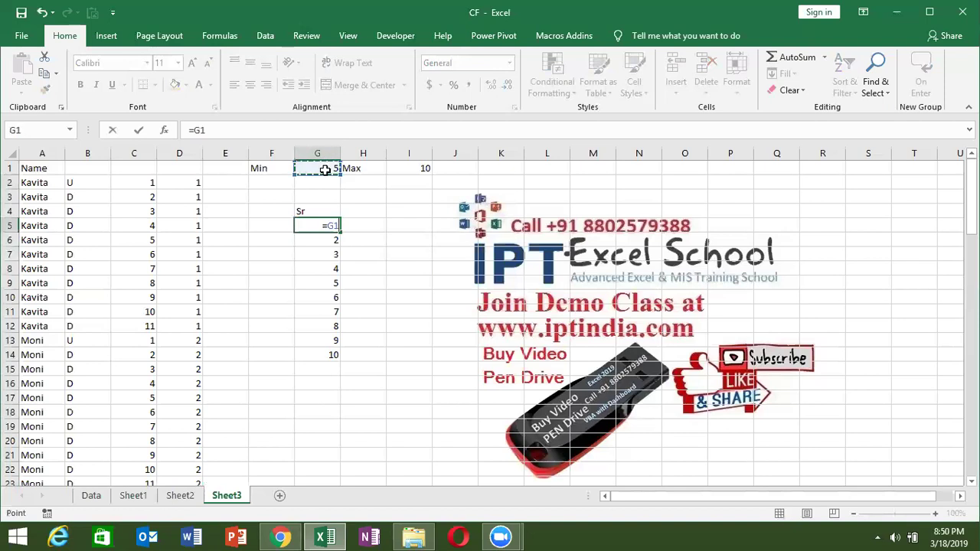
pyautogui.press('Return')
pyautogui.press('Up')
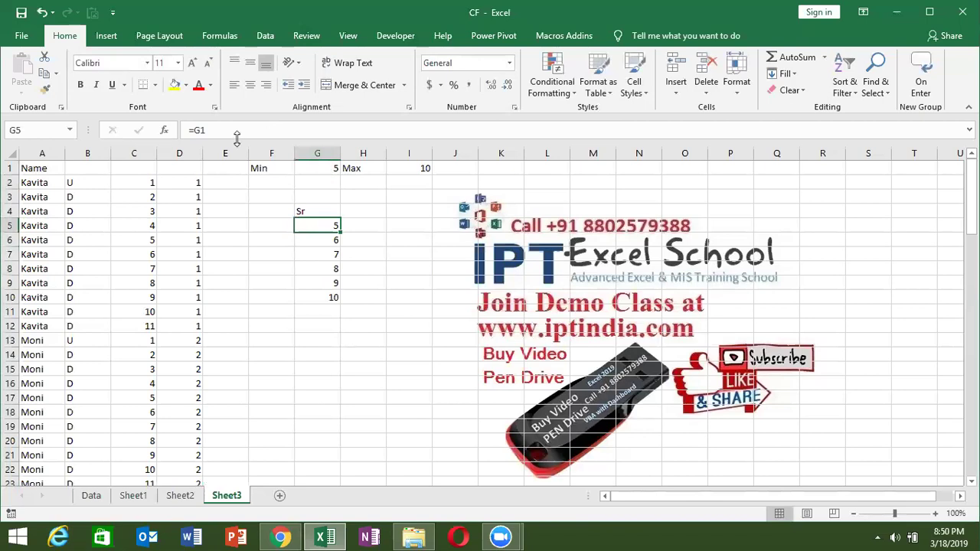
# Open the Project workbook from File > Open > Recent
pyautogui.click(23, 36)
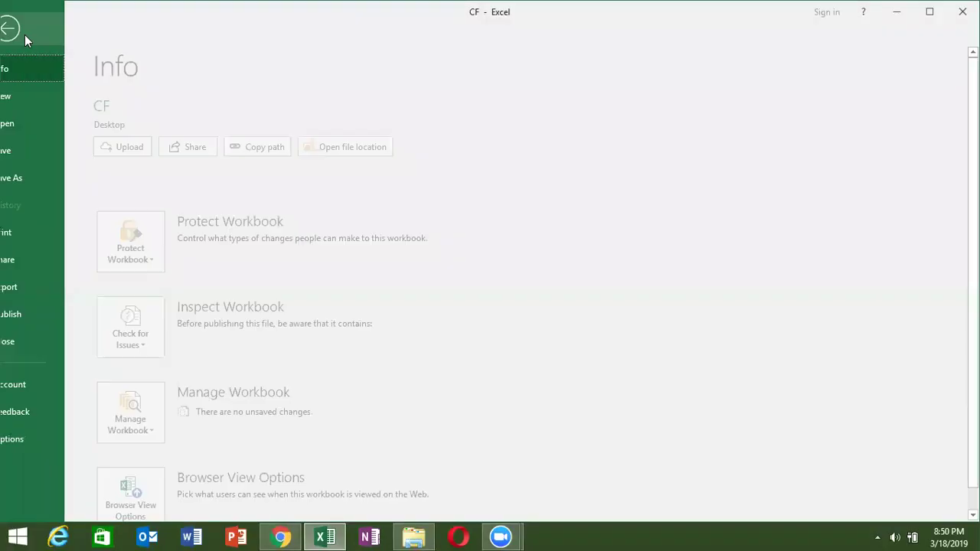
pyautogui.click(38, 125)
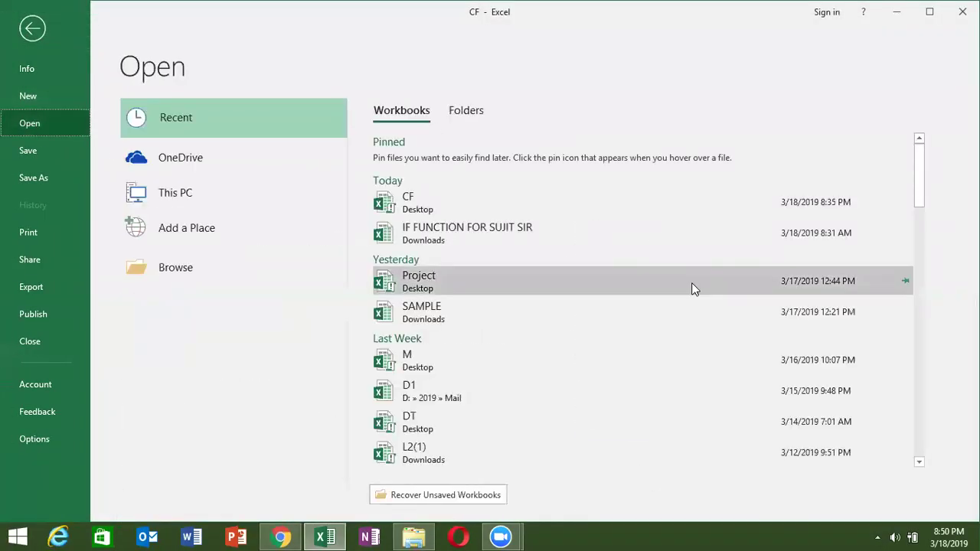
pyautogui.click(568, 290)
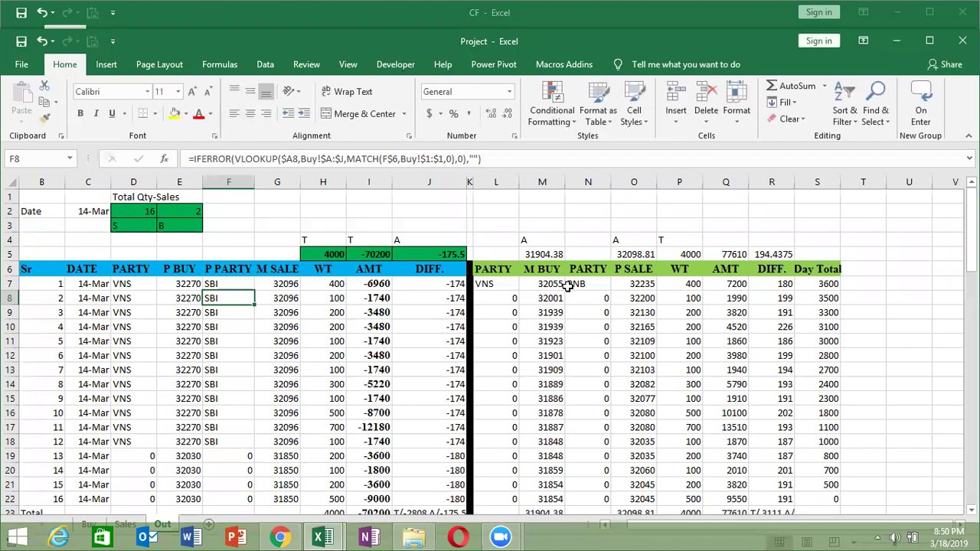
# Jump through the Sr column and maximize the Project workbook window
pyautogui.press('Left')
pyautogui.press('Left')
pyautogui.press('Left')
pyautogui.press('Left')
pyautogui.press('Up')
pyautogui.press('Up')
pyautogui.hotkey('ctrl', 'Up')
pyautogui.hotkey('ctrl', 'Down')
pyautogui.press('Down')
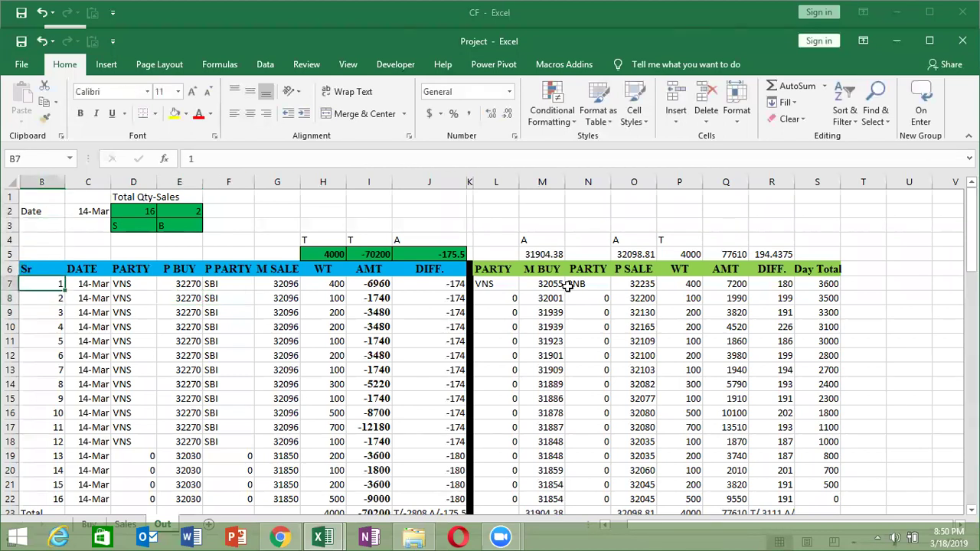
pyautogui.doubleClick(576, 41)
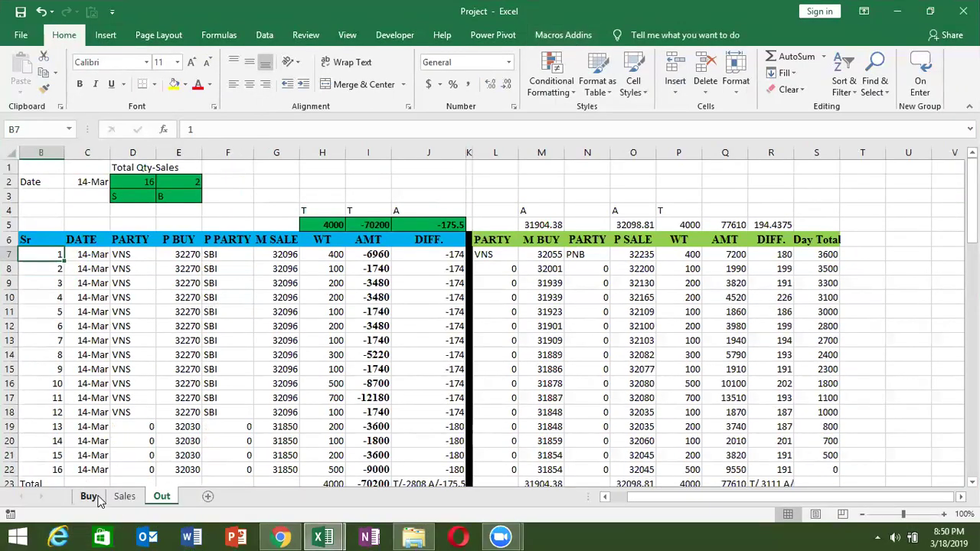
# Select the WT quantities on the Buy and Sales sheets, then go to the Out sheet
pyautogui.click(97, 498)
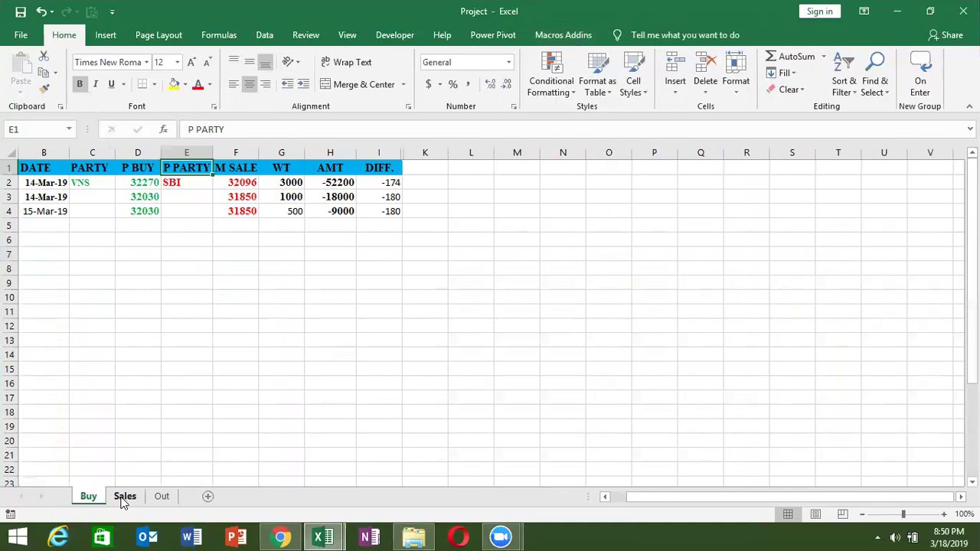
pyautogui.click(122, 500)
pyautogui.click(98, 502)
pyautogui.moveTo(297, 187); pyautogui.dragTo(295, 210)
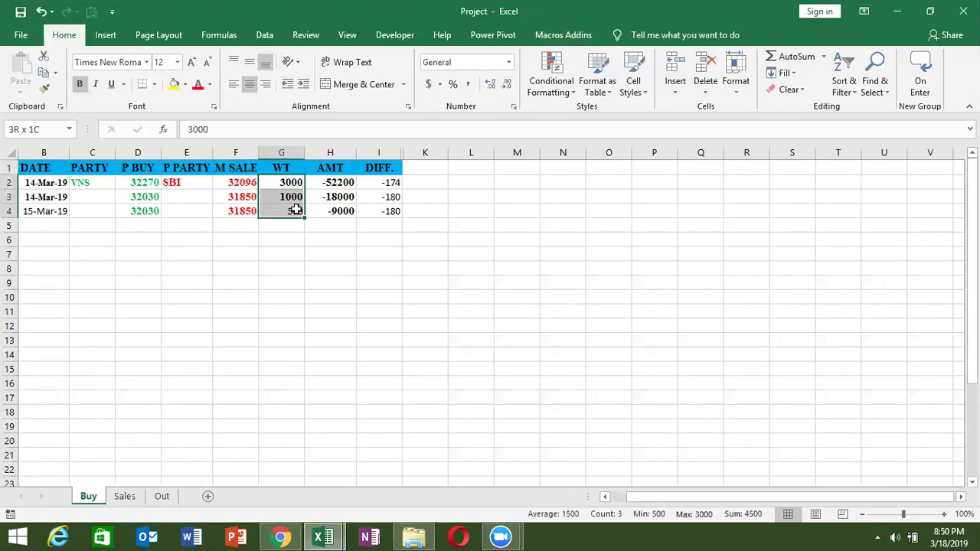
pyautogui.click(125, 496)
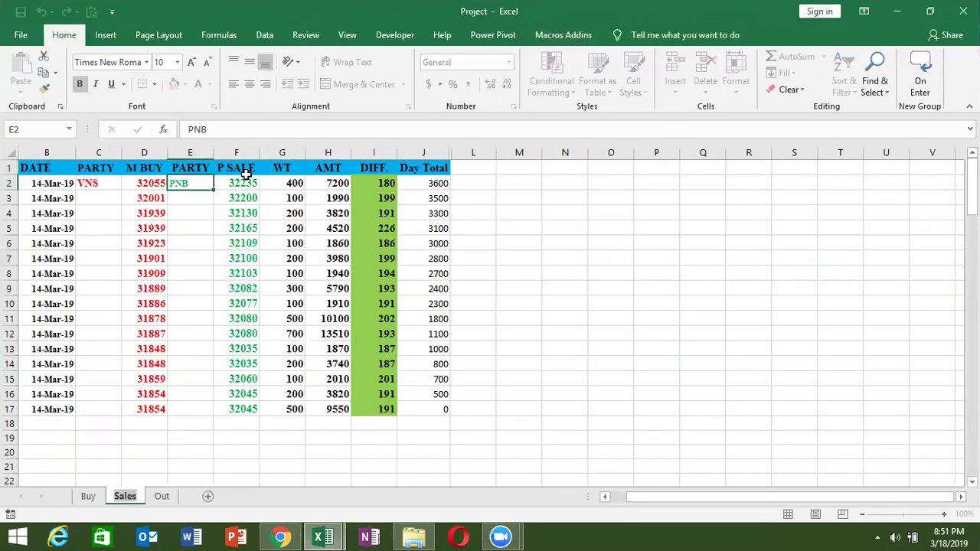
pyautogui.moveTo(297, 185); pyautogui.dragTo(293, 407)
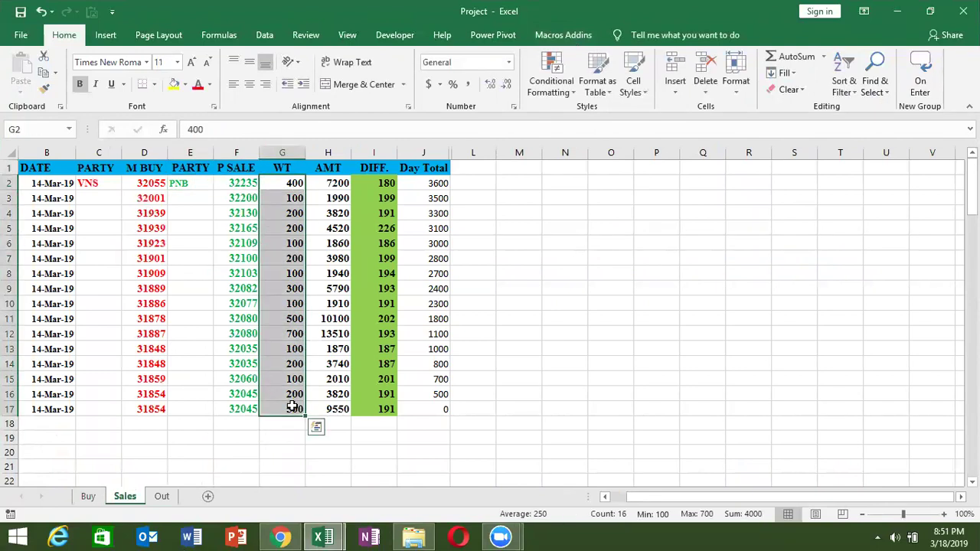
pyautogui.click(164, 496)
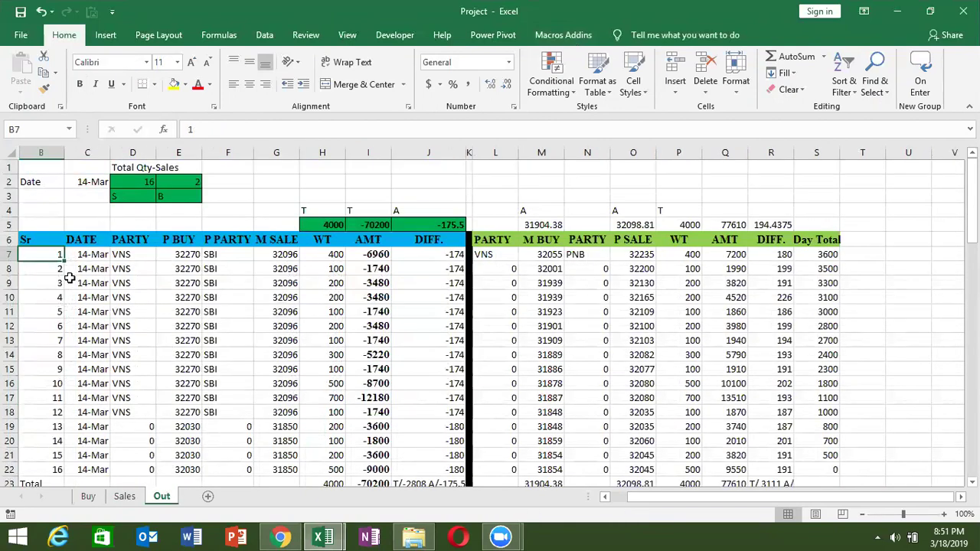
pyautogui.click(122, 497)
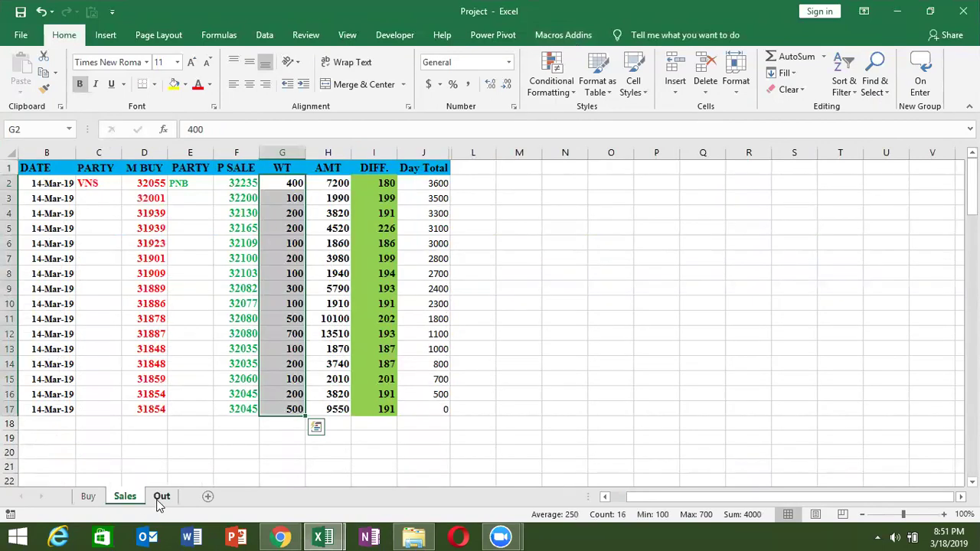
pyautogui.click(162, 496)
# Inspect the D2 COUNTIF formula and B8's IF/IFERROR serial formula without changing them
pyautogui.doubleClick(153, 182)
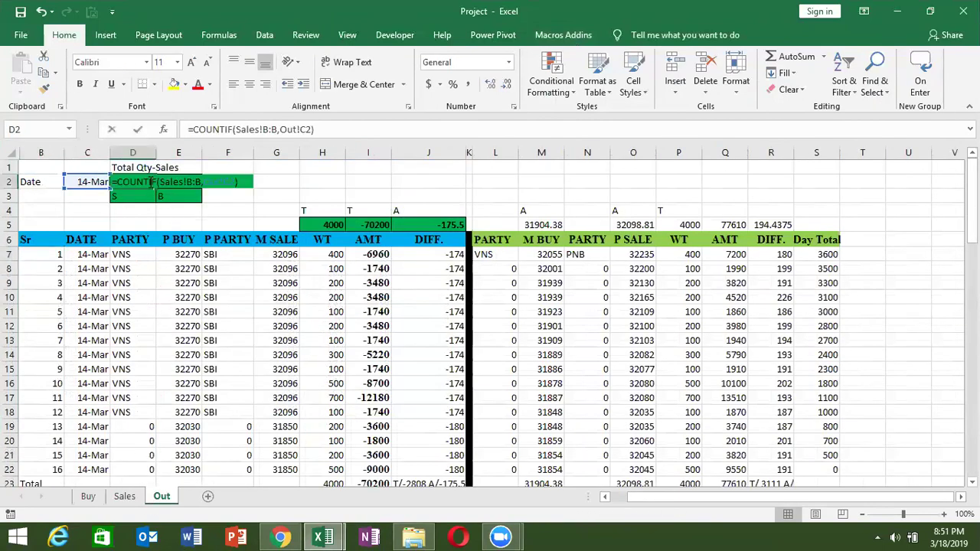
pyautogui.press('Escape')
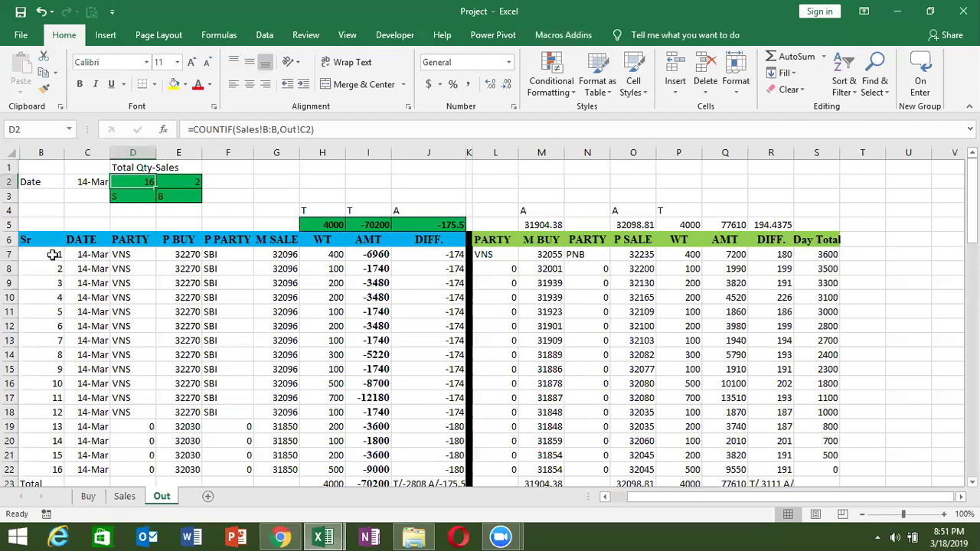
pyautogui.click(54, 256)
pyautogui.doubleClick(55, 269)
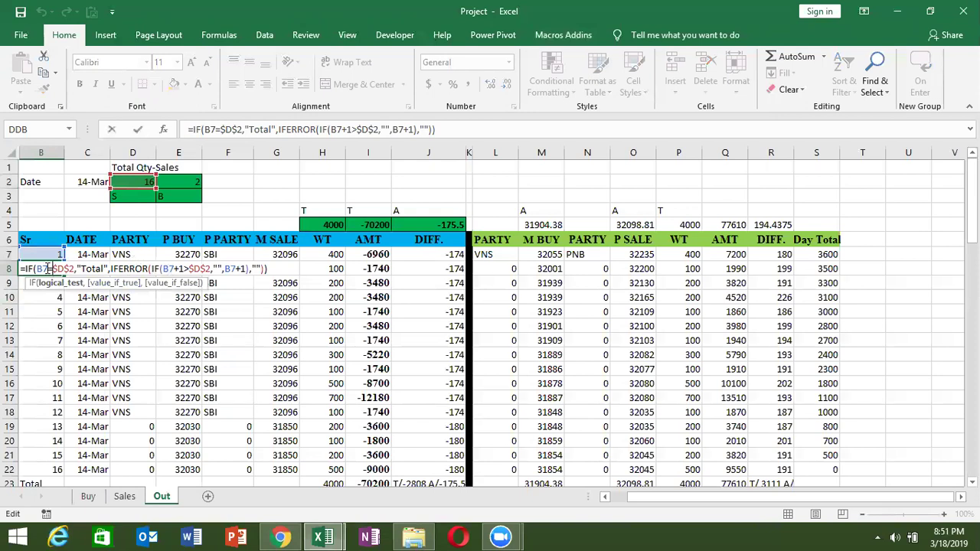
pyautogui.click(112, 269)
pyautogui.hotkey('shift', 'Home')
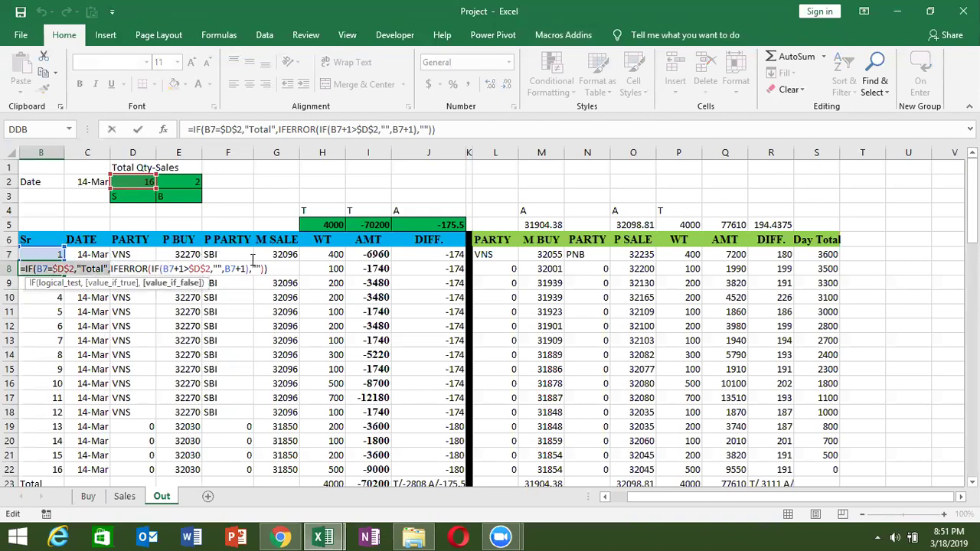
pyautogui.keyDown('shift'); pyautogui.click(258, 269); pyautogui.keyUp('shift')
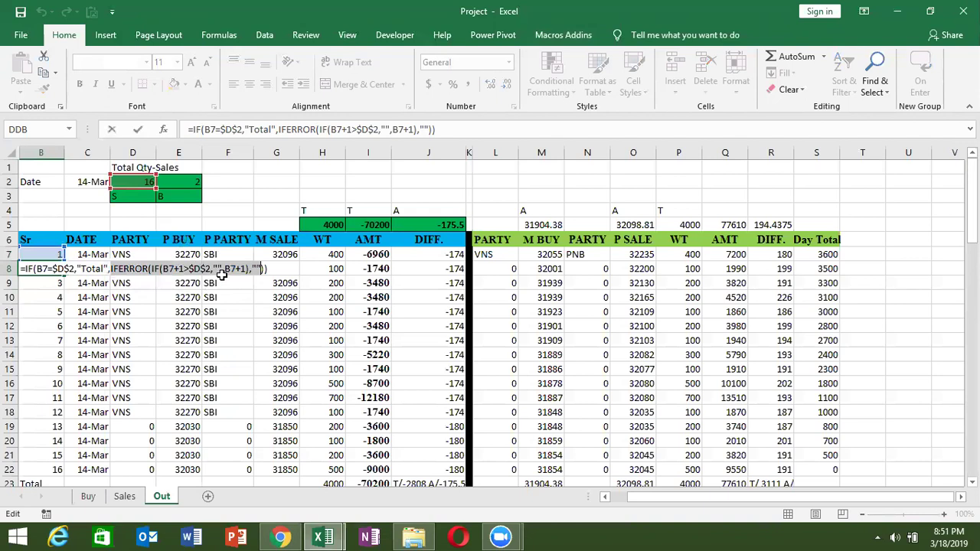
pyautogui.press('Return')
# Step down the serial-number column and switch to the Buy sheet
pyautogui.press('F2')
pyautogui.press('Return')
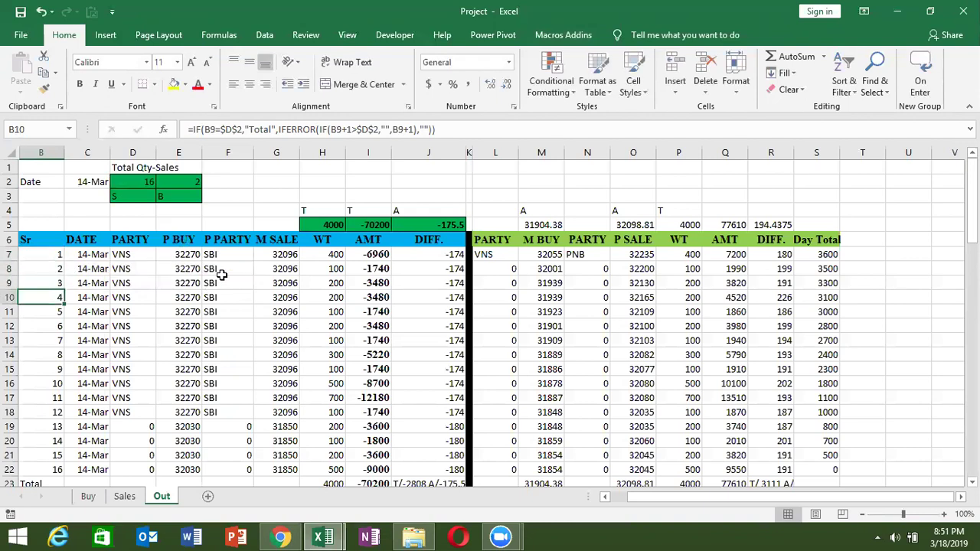
pyautogui.click(88, 496)
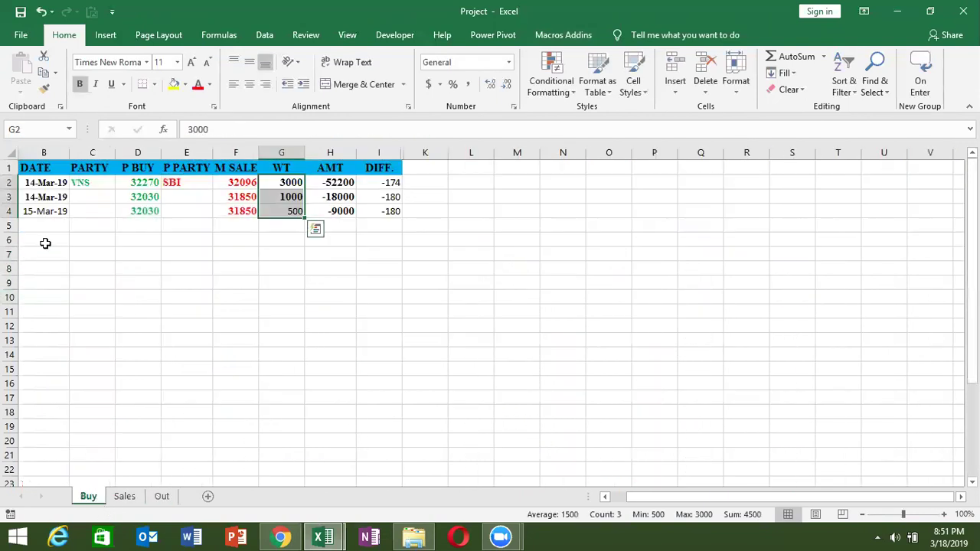
pyautogui.click(162, 496)
pyautogui.click(96, 182)
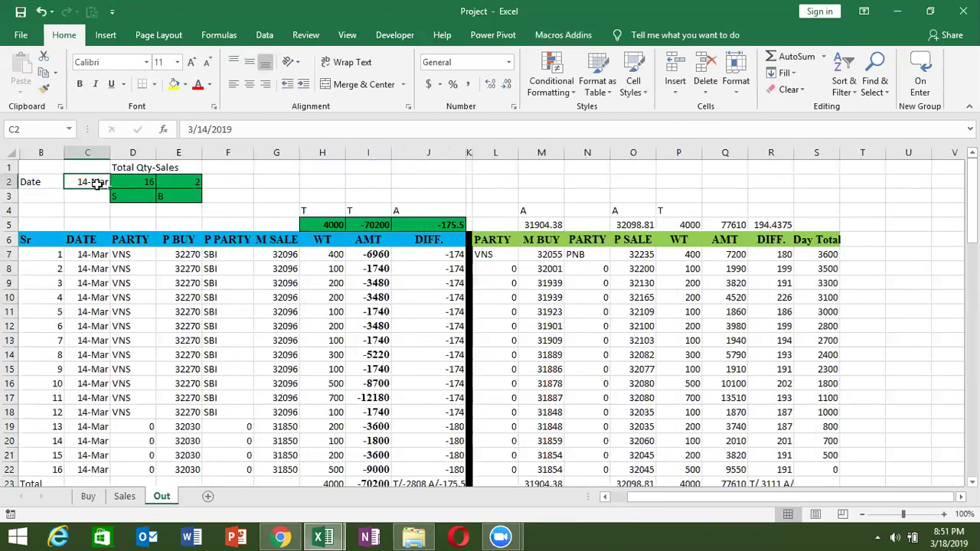
pyautogui.click(196, 311)
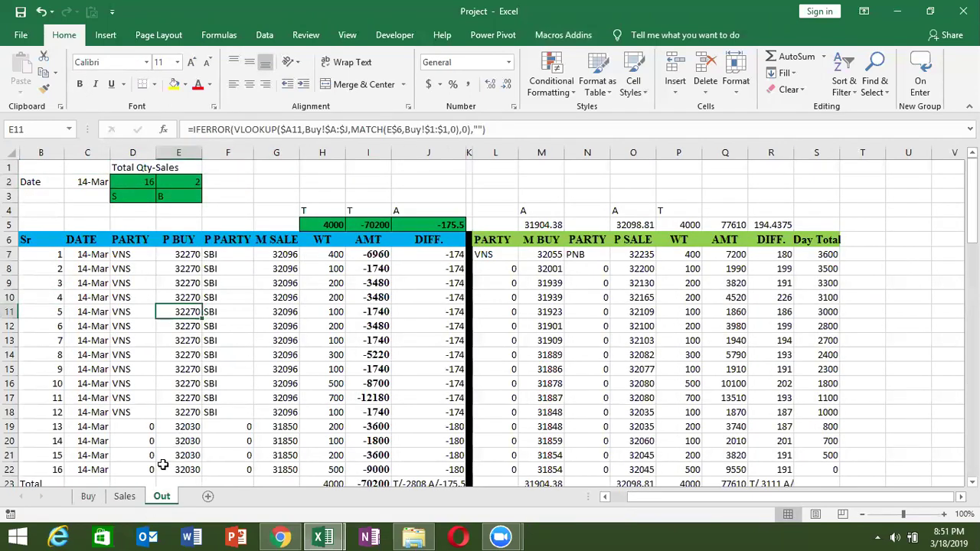
pyautogui.click(125, 497)
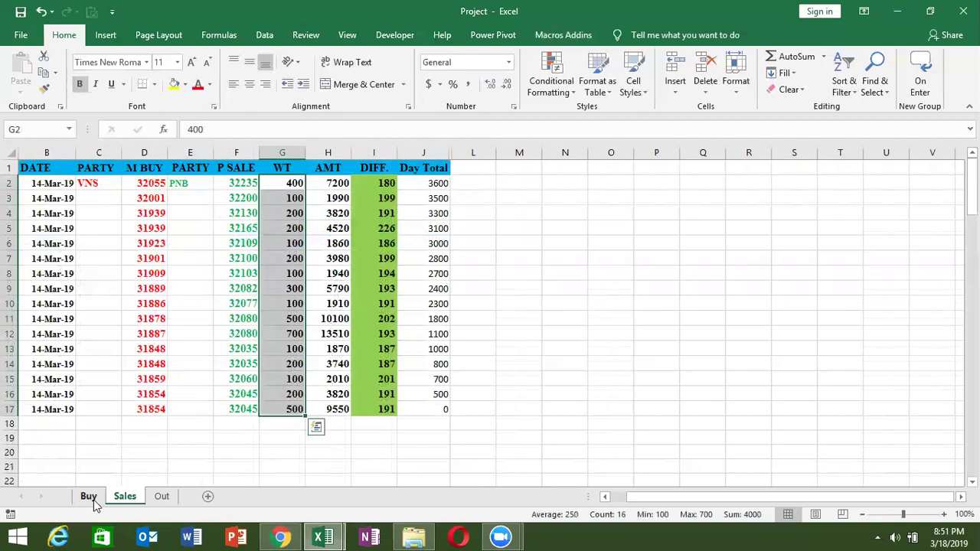
pyautogui.click(88, 497)
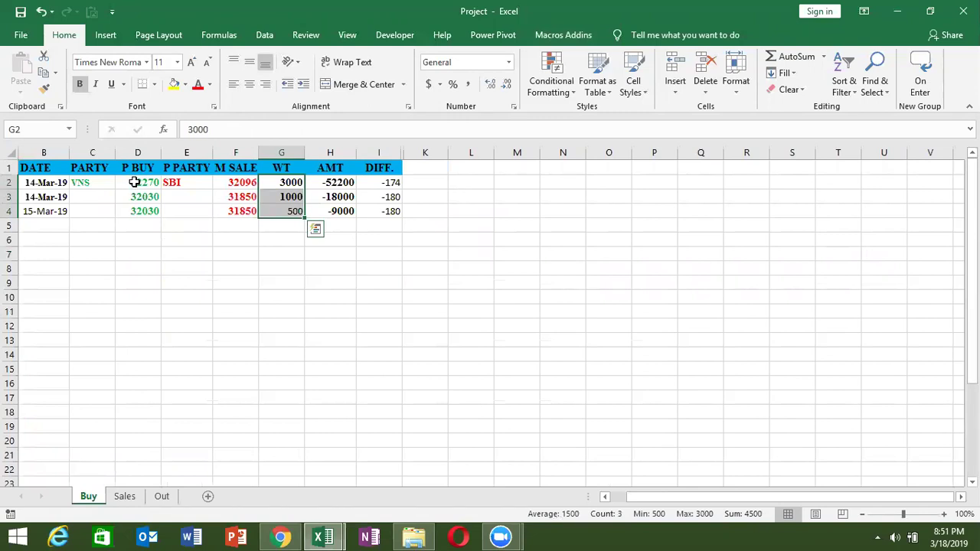
pyautogui.moveTo(134, 182); pyautogui.dragTo(140, 190)
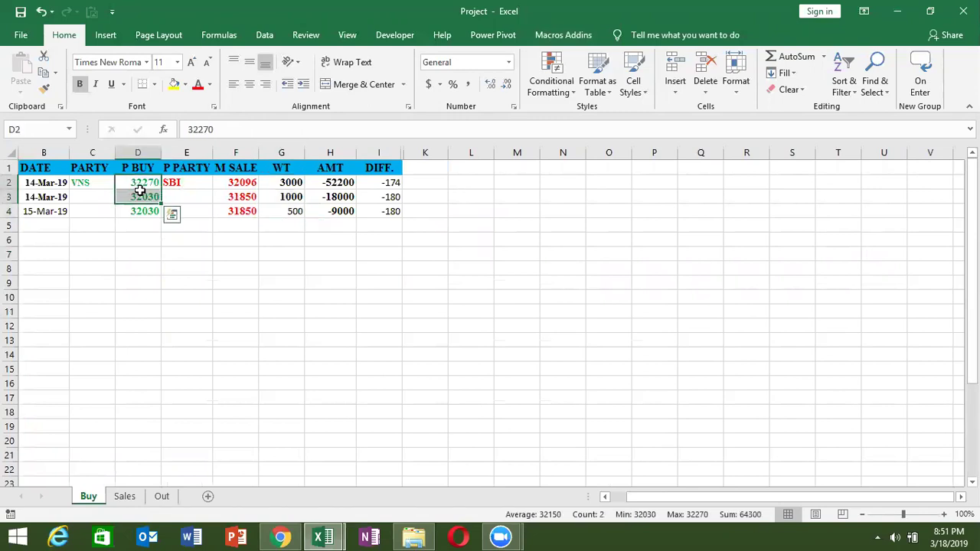
pyautogui.click(242, 186)
pyautogui.moveTo(242, 186); pyautogui.dragTo(245, 192)
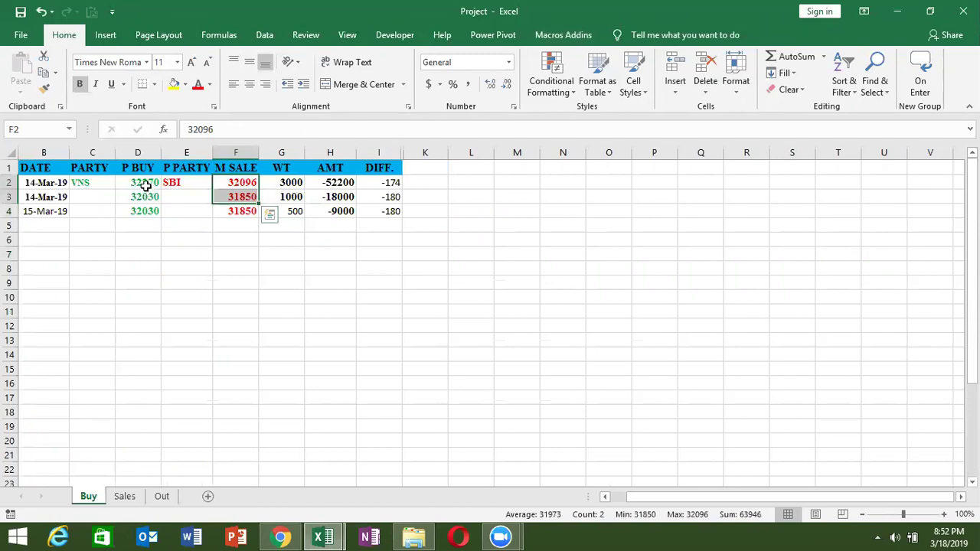
pyautogui.moveTo(145, 186); pyautogui.dragTo(147, 196)
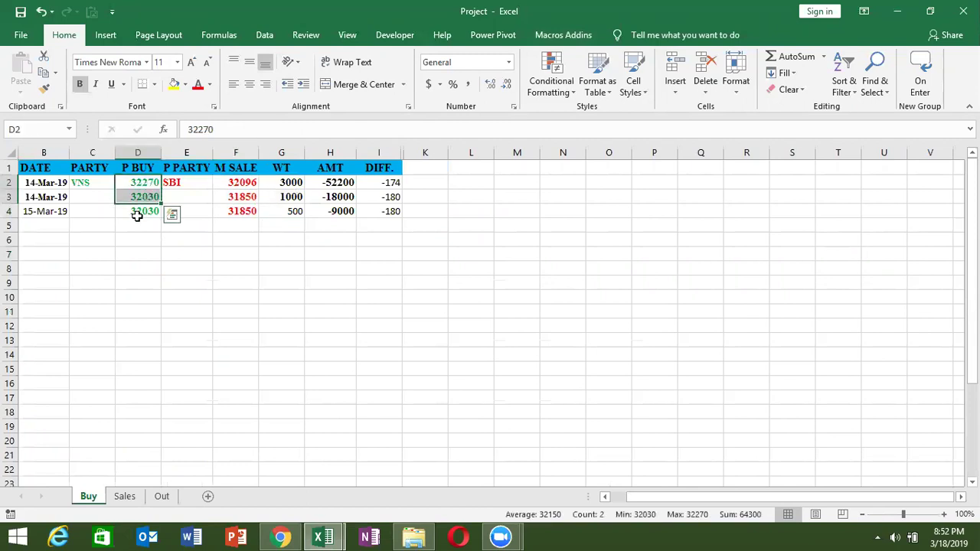
pyautogui.click(289, 182)
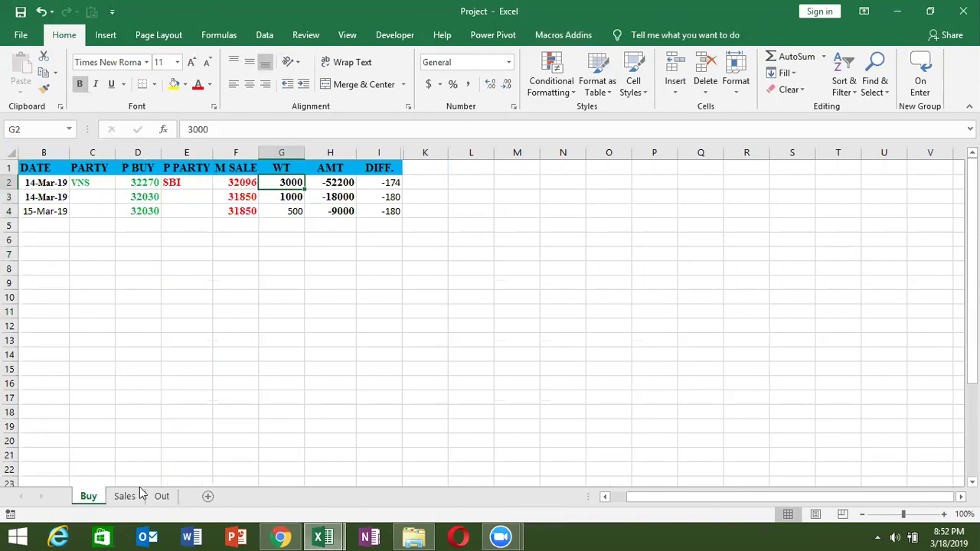
pyautogui.click(162, 497)
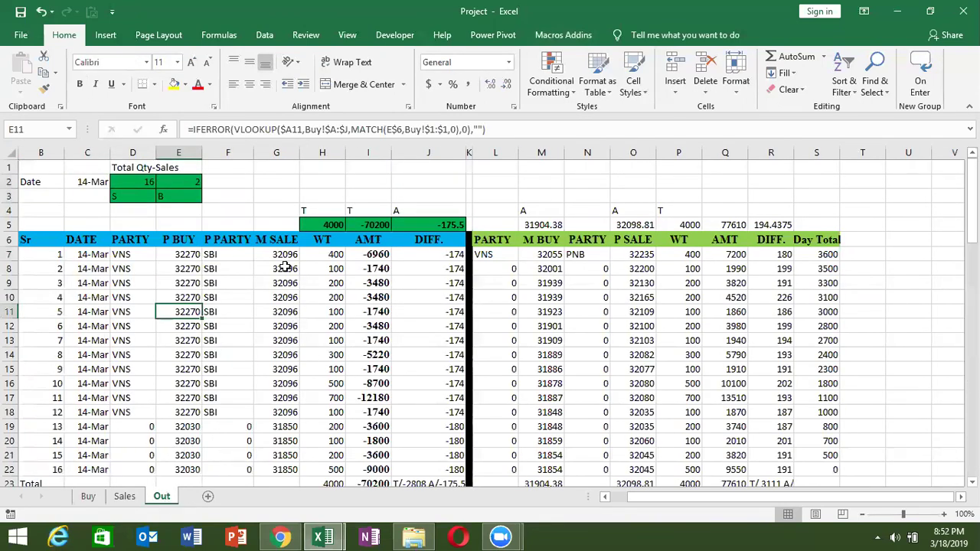
pyautogui.moveTo(335, 255); pyautogui.dragTo(339, 413)
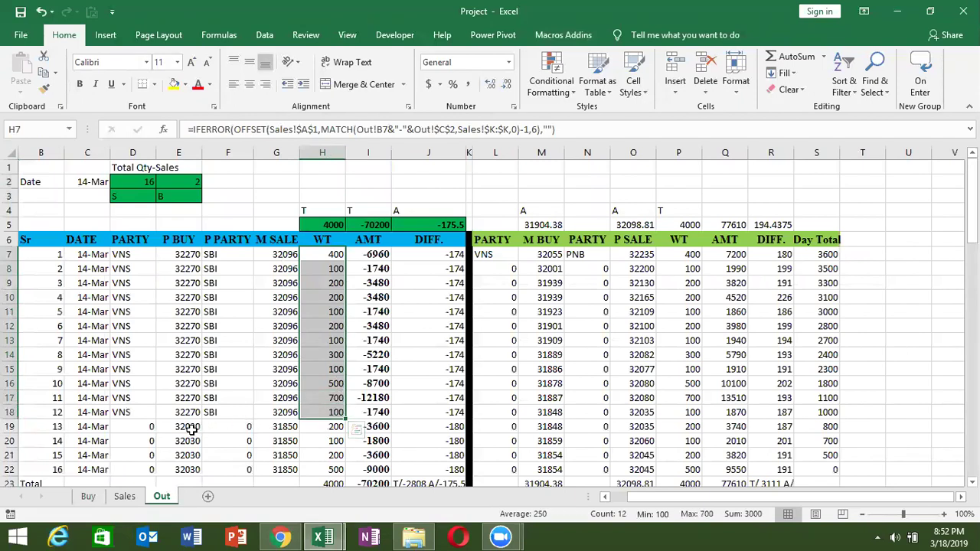
pyautogui.moveTo(188, 427); pyautogui.dragTo(194, 463)
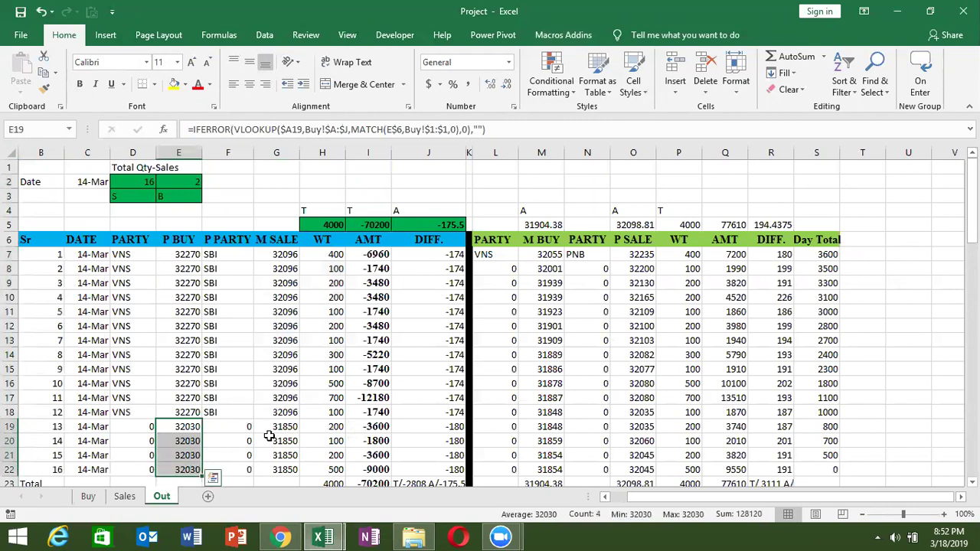
pyautogui.scroll(-1, 971, 199)
pyautogui.scroll(-2, 490, 306)
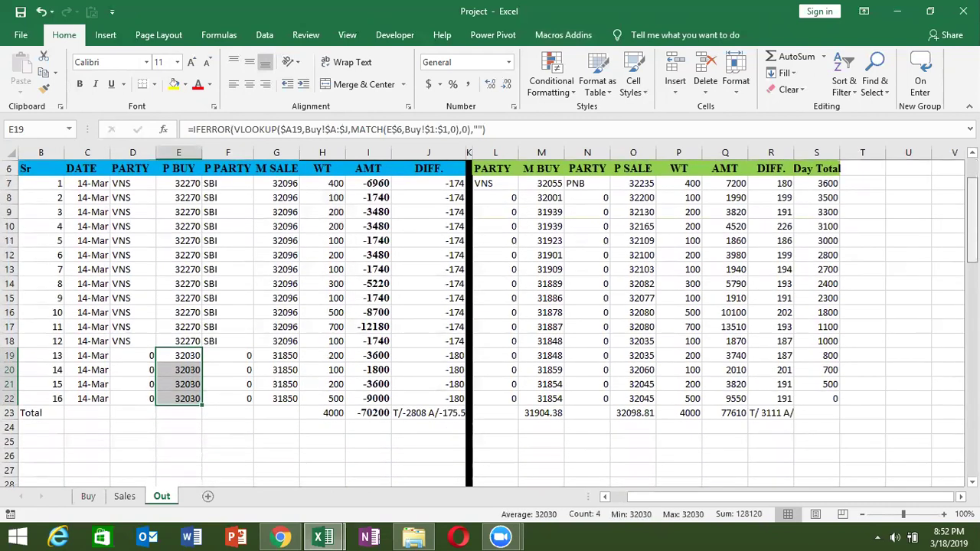
pyautogui.click(89, 497)
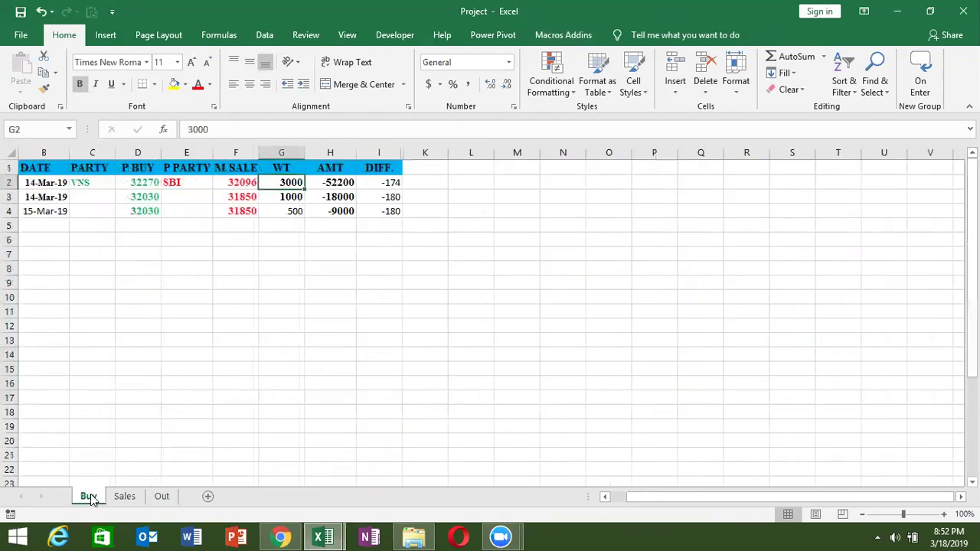
pyautogui.click(41, 152)
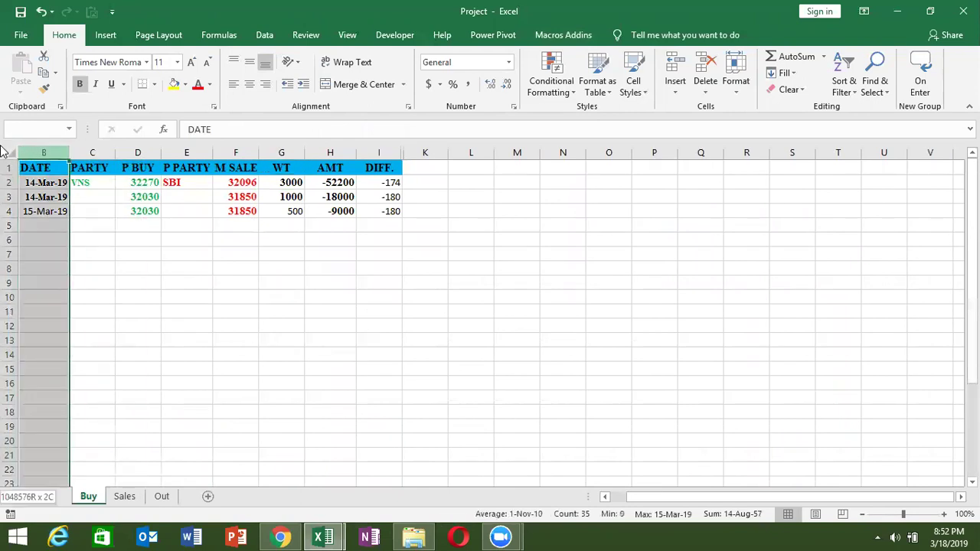
# Unhide the P-ID column and select its counts in A2:A4
pyautogui.rightClick(28, 156)
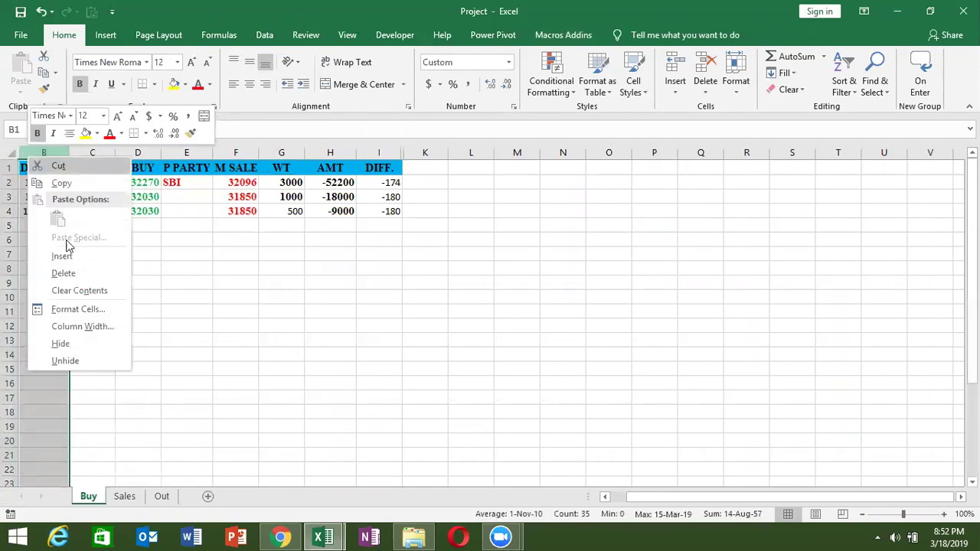
pyautogui.click(65, 361)
pyautogui.click(54, 183)
pyautogui.moveTo(55, 183); pyautogui.dragTo(52, 212)
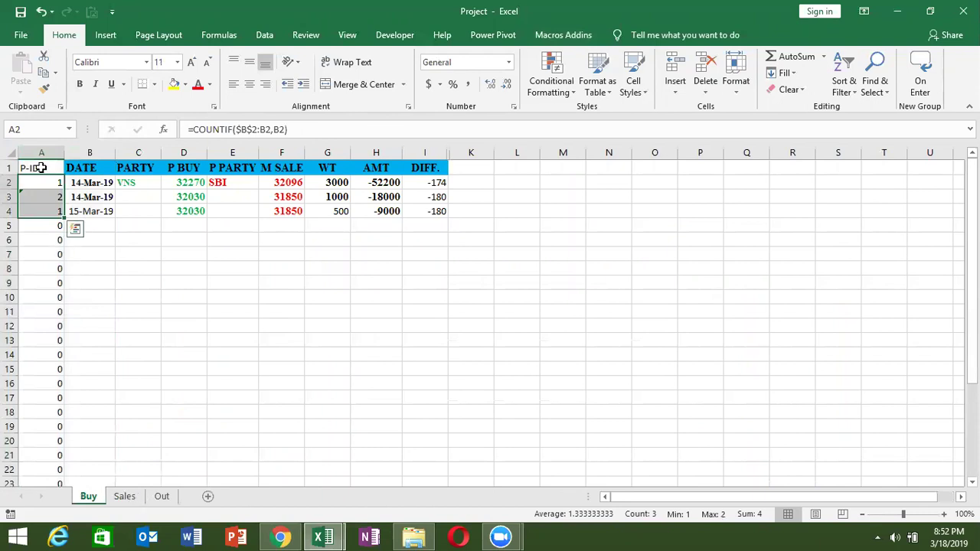
# Hide the P-ID column again and close Project.xlsm, raising the save prompt
pyautogui.press('Up')
pyautogui.press('Right')
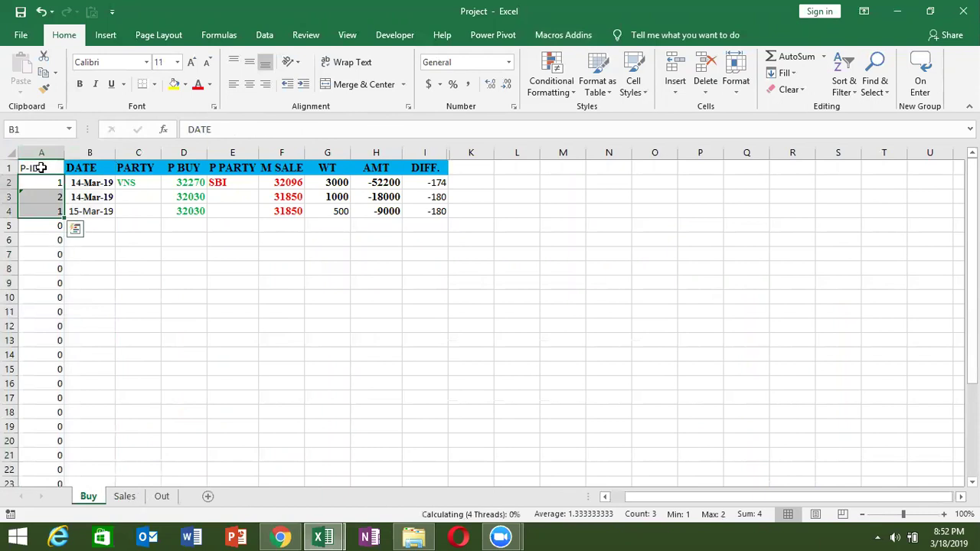
pyautogui.hotkey('ctrl', 'space')
pyautogui.hscroll(1, 41, 167)
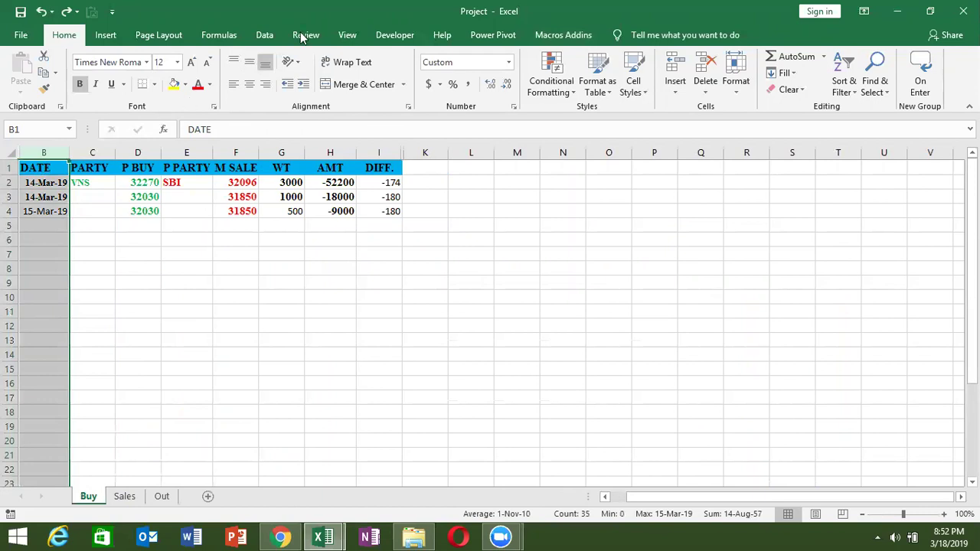
pyautogui.hotkey('alt', 'F4')
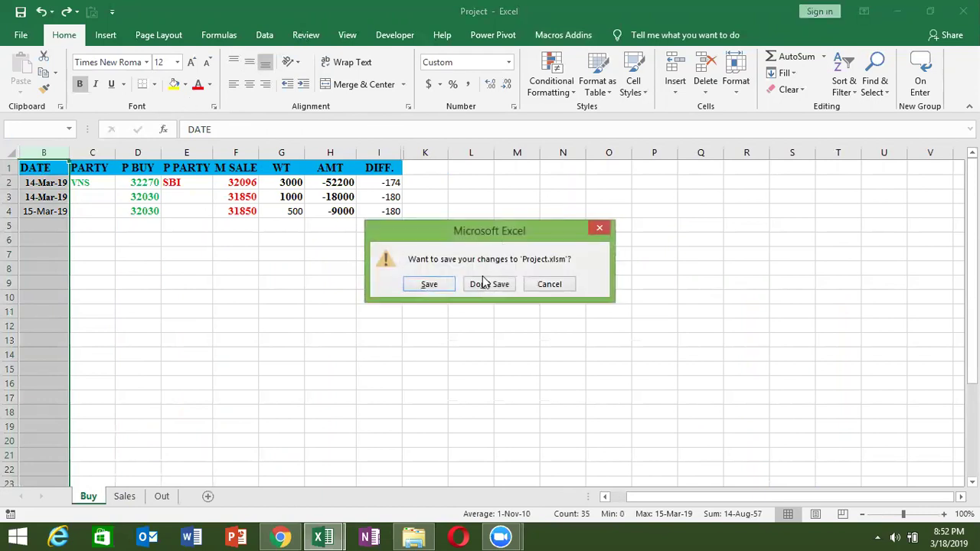
# Close Project.xlsm with Don't Save and minimise Excel with Windows+D to show the desktop
pyautogui.click(485, 284)
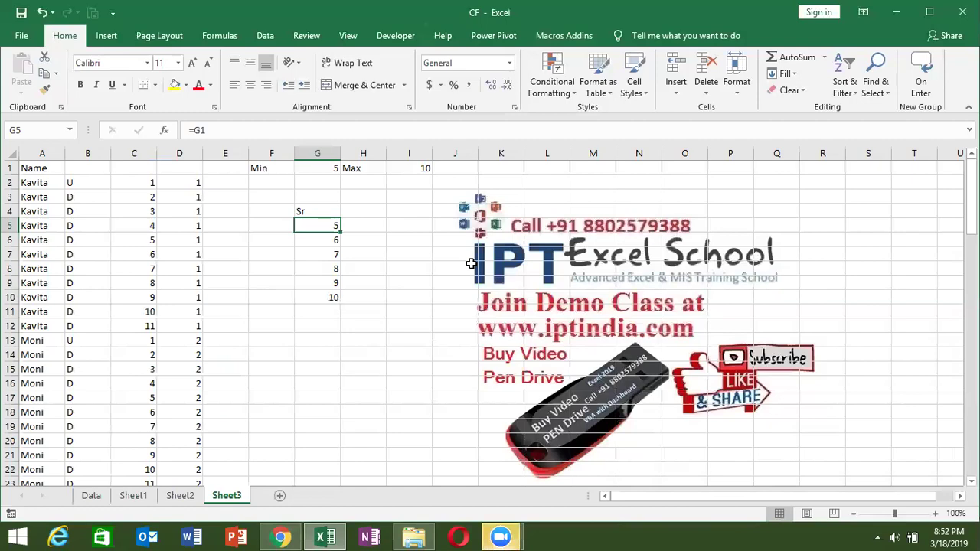
pyautogui.press('super+d')
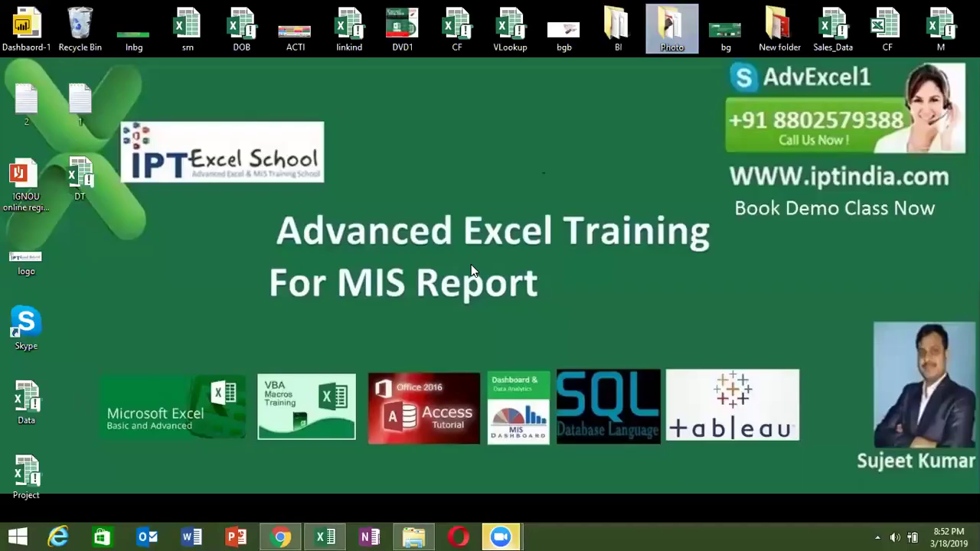